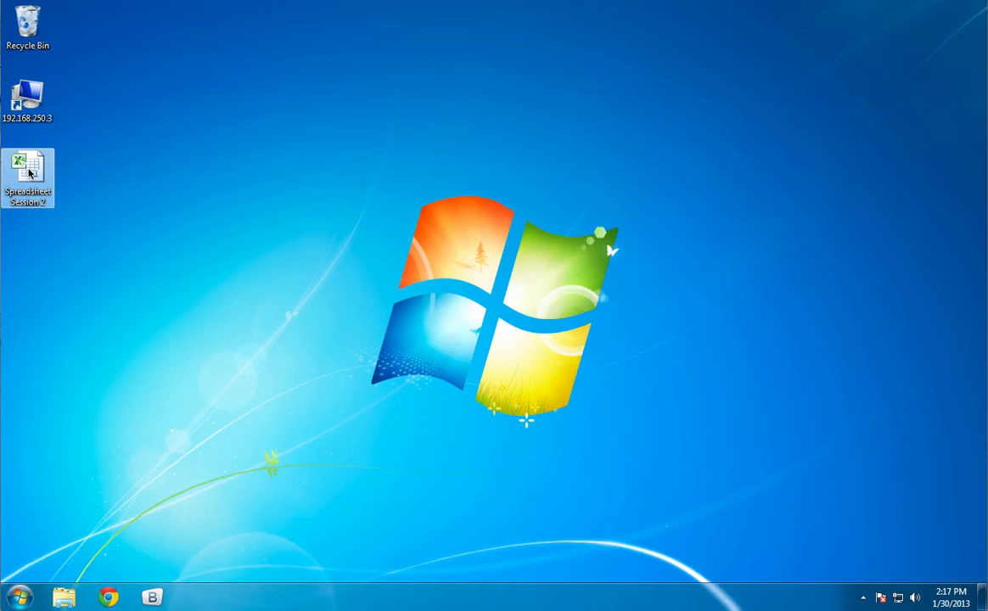
- Open the Spreadsheet Session 2 workbook from the desktop and add a blank worksheet after the existing sheets
{"action": "double_click", "coordinate": [28, 173]}
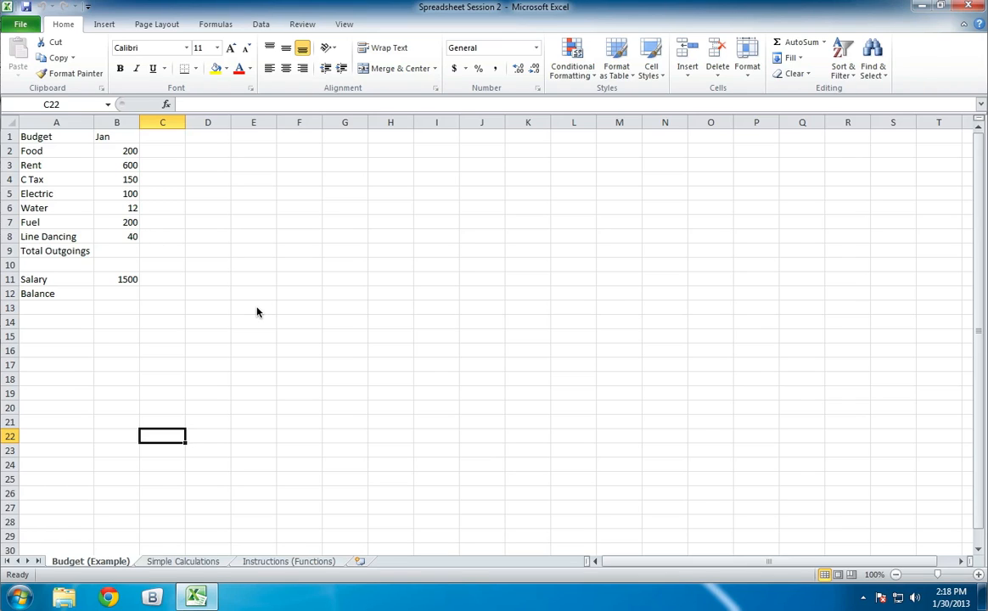
{"action": "left_click", "coordinate": [360, 561]}
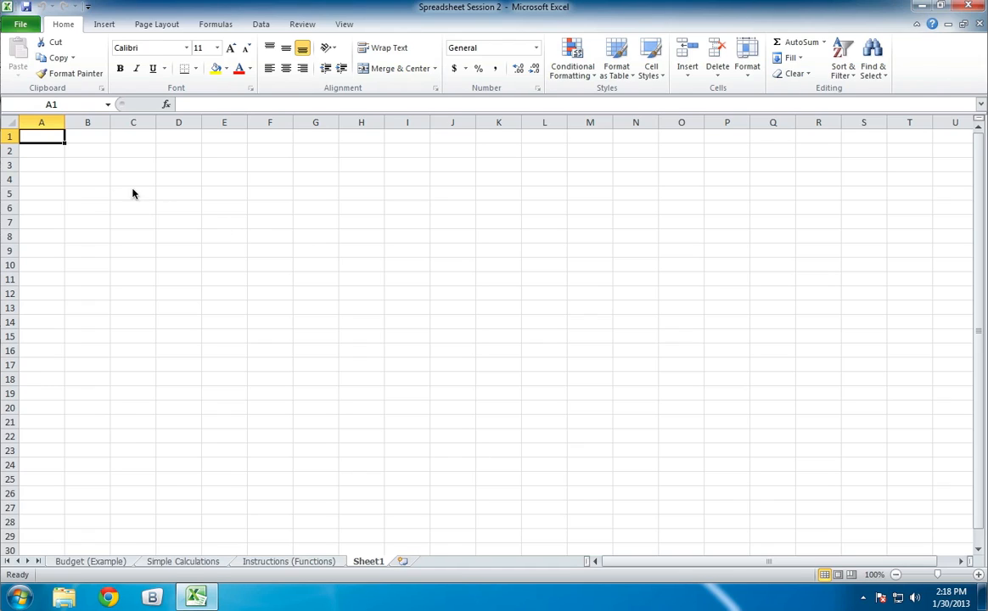
- Enter the word text in cell C5 and the number 123 in cell C6
{"action": "left_click", "coordinate": [107, 180]}
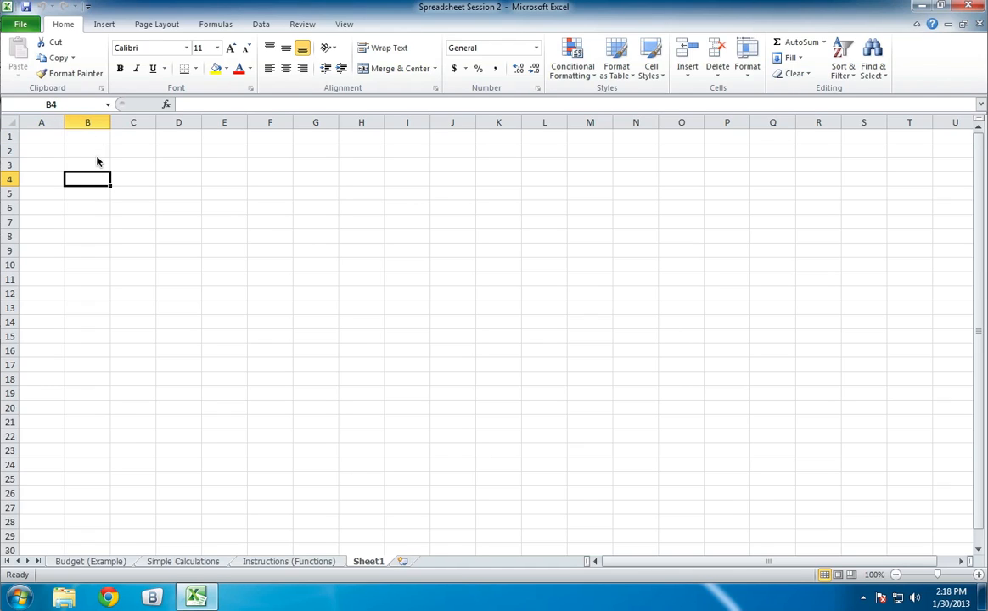
{"action": "double_click", "coordinate": [127, 201]}
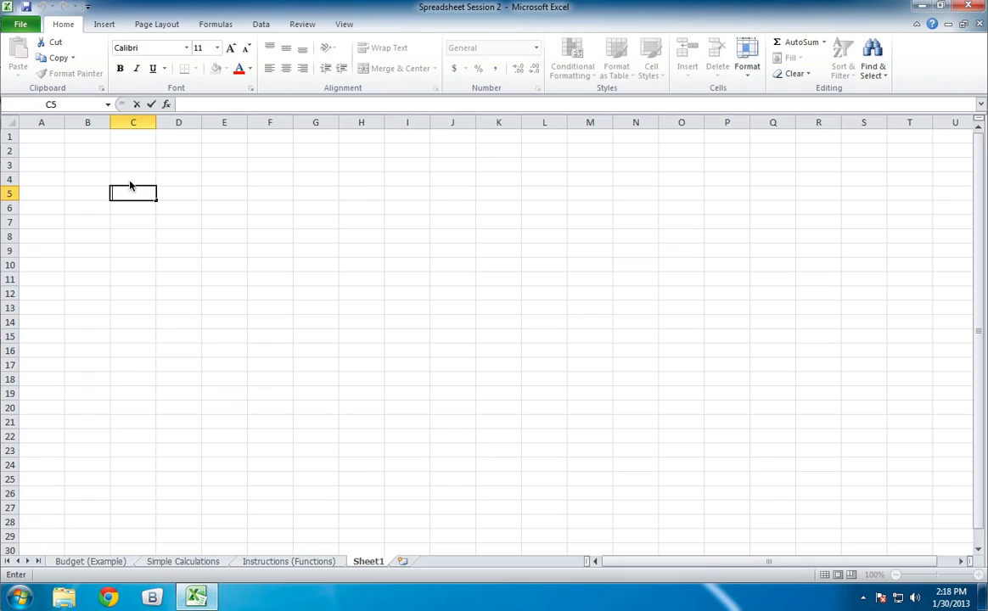
{"action": "type", "text": "text"}
{"action": "key", "text": "Return"}
{"action": "type", "text": "123"}
{"action": "key", "text": "Return"}
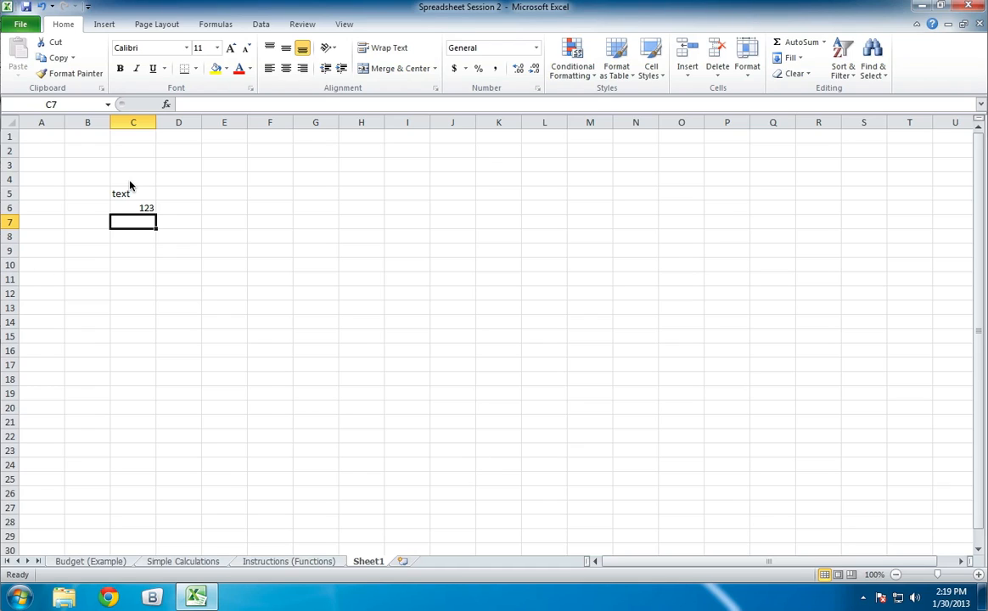
- Enter the formula =2+2 in cell C7 and inspect the formula behind its result
{"action": "type", "text": "="}
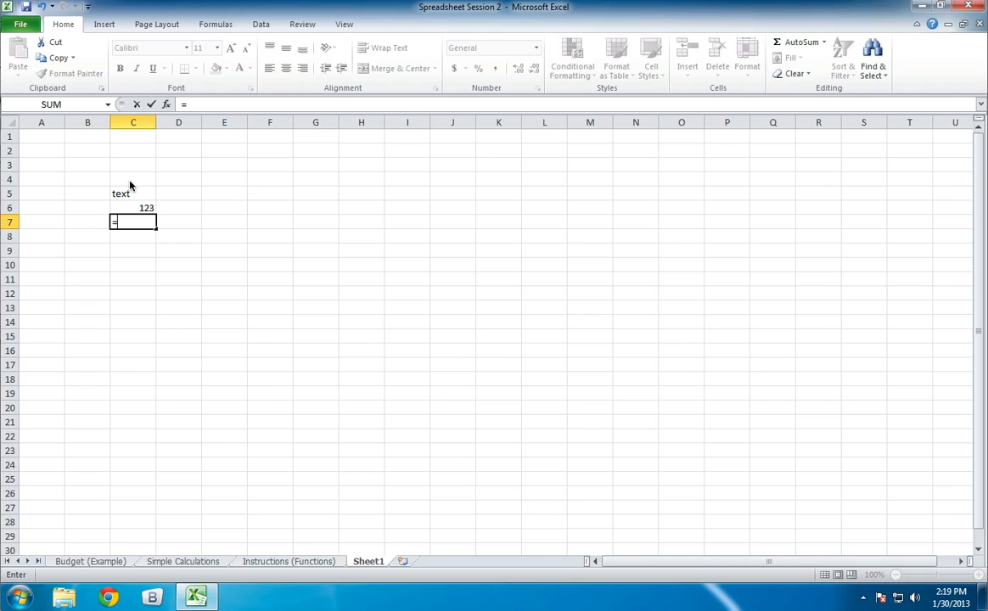
{"action": "type", "text": "2+2"}
{"action": "left_click_drag", "start_coordinate": [209, 106], "coordinate": [170, 101]}
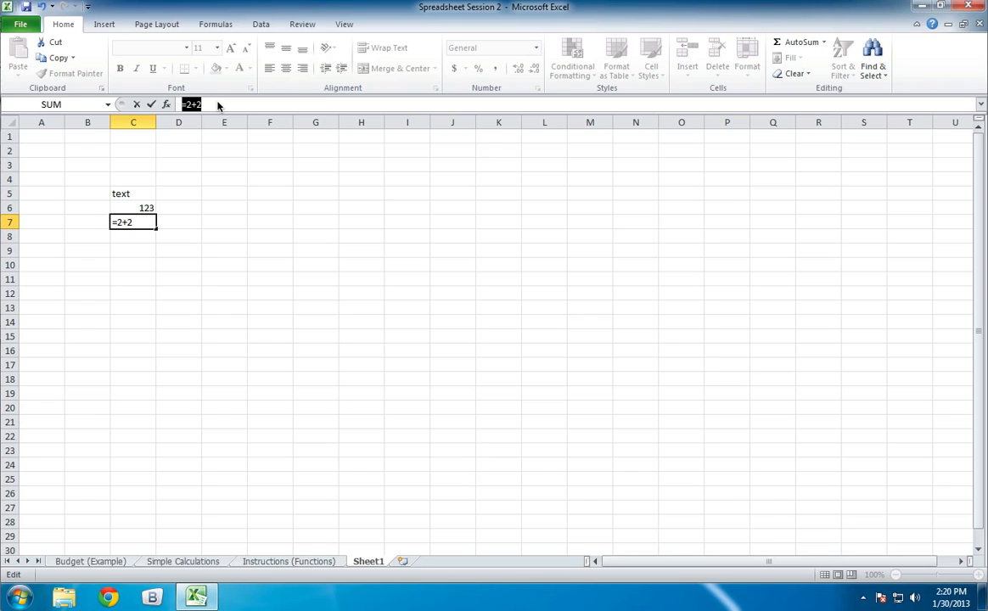
{"action": "key", "text": "Return"}
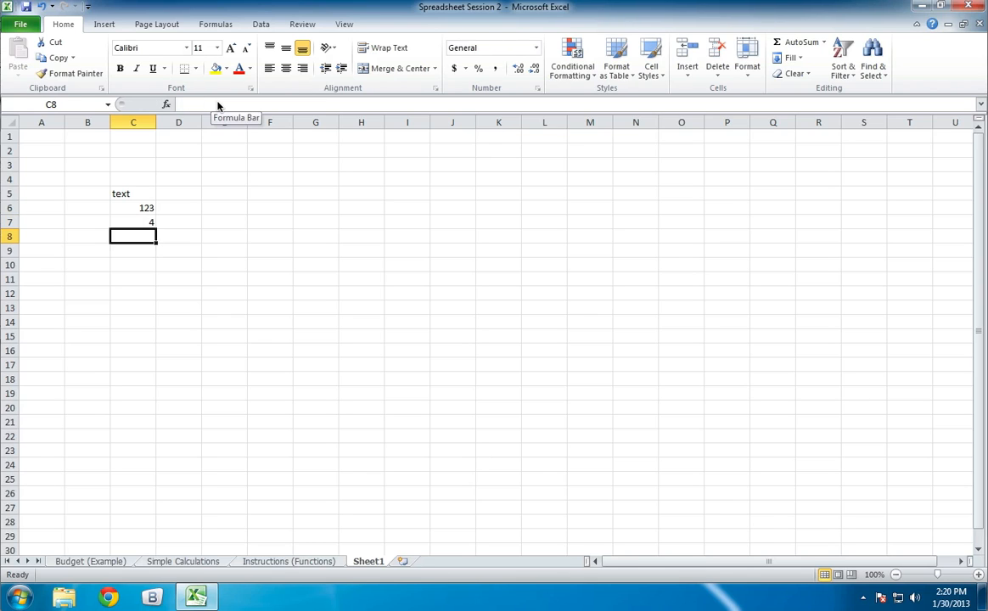
{"action": "left_click", "coordinate": [141, 221]}
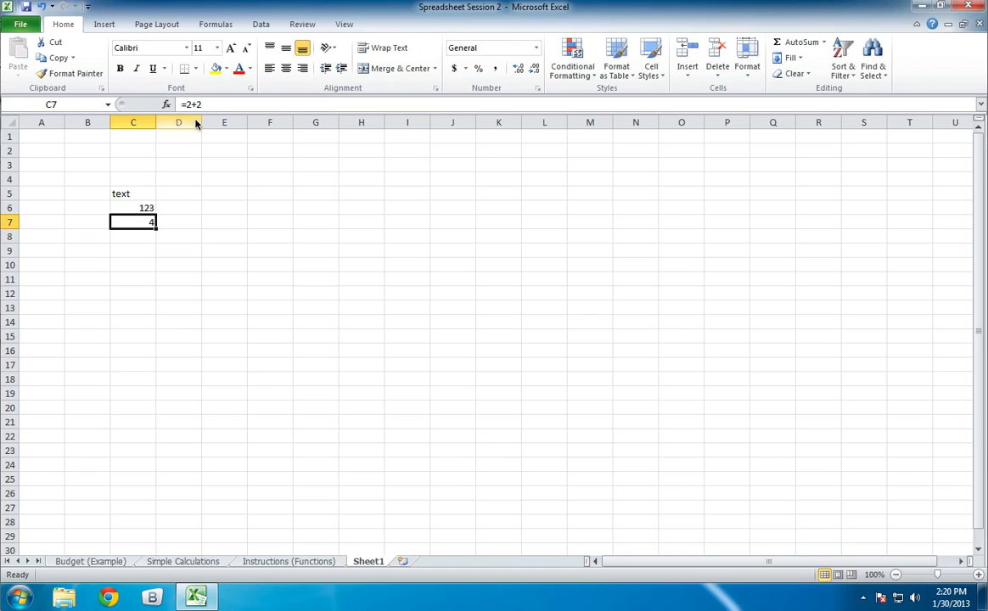
{"action": "left_click_drag", "start_coordinate": [210, 109], "coordinate": [179, 104]}
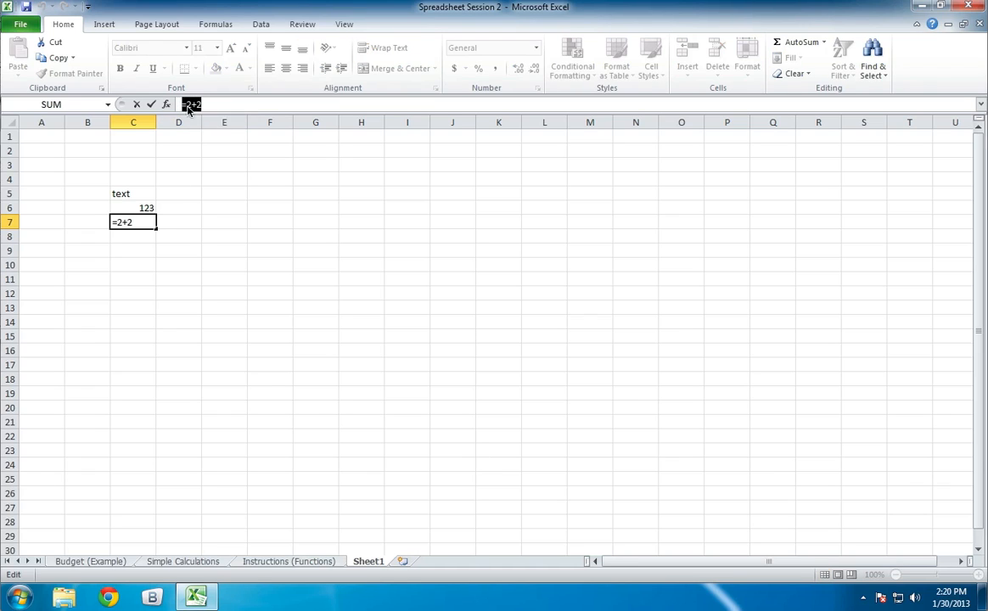
{"action": "left_click", "coordinate": [262, 197]}
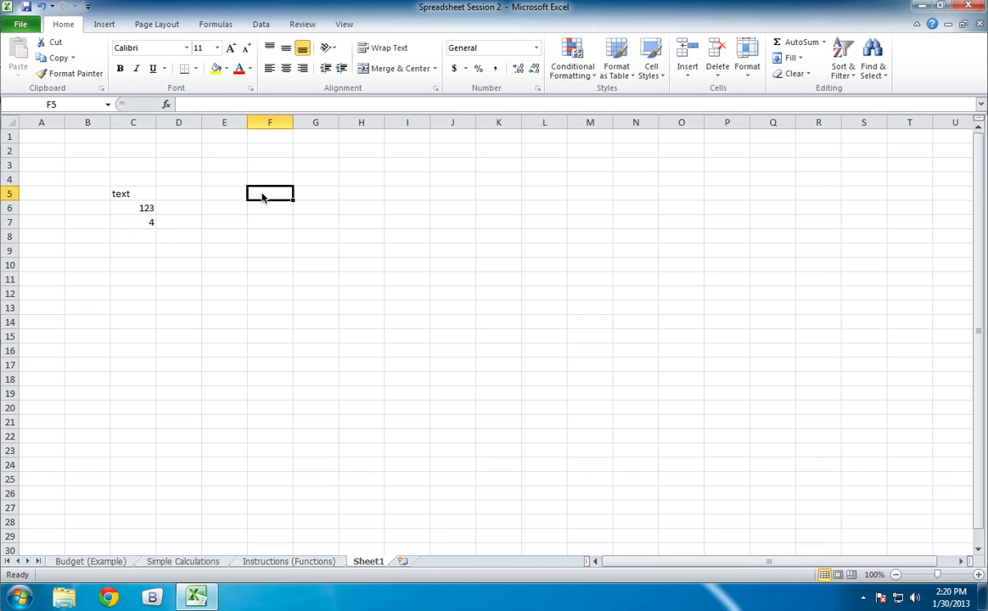
- Edit the formula in cell C7, replacing one of its 2s with 3
{"action": "left_click", "coordinate": [152, 222]}
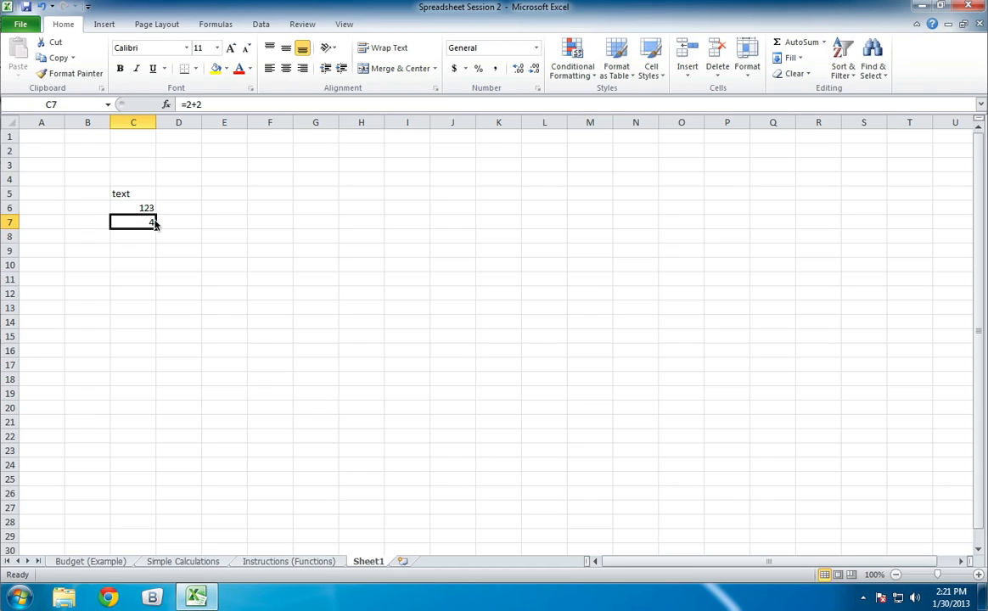
{"action": "left_click", "coordinate": [188, 106]}
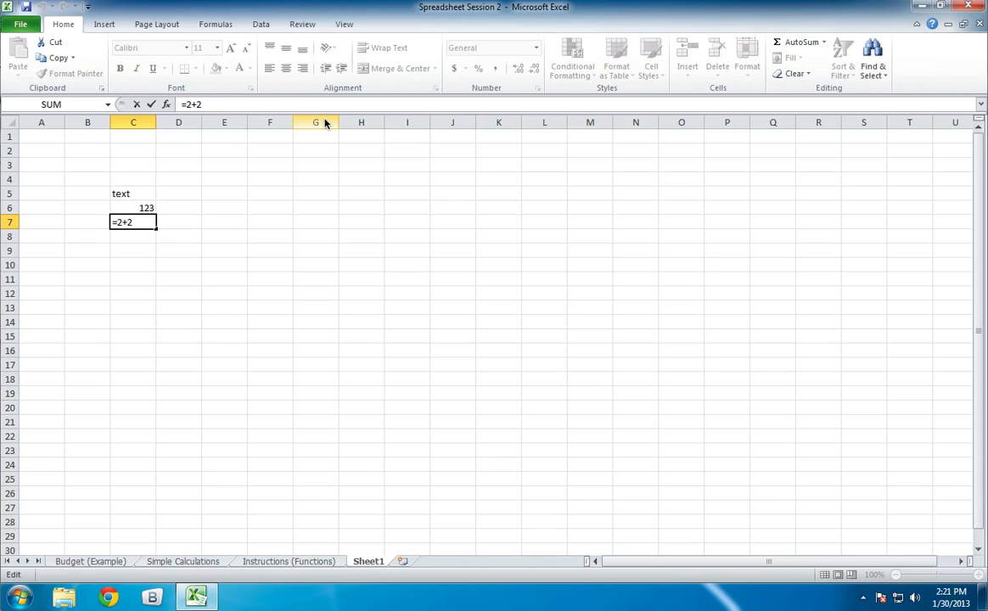
{"action": "key", "text": "BackSpace"}
{"action": "type", "text": "3"}
{"action": "key", "text": "Return"}
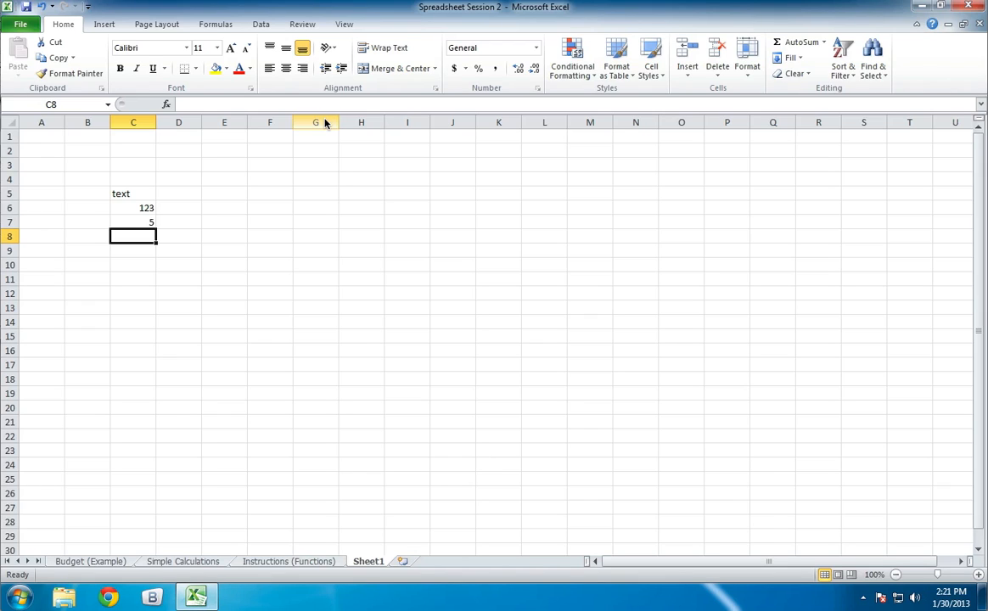
- Enter 2+2= in cell C8 and the formula =2+4 in cell C9
{"action": "type", "text": "2+"}
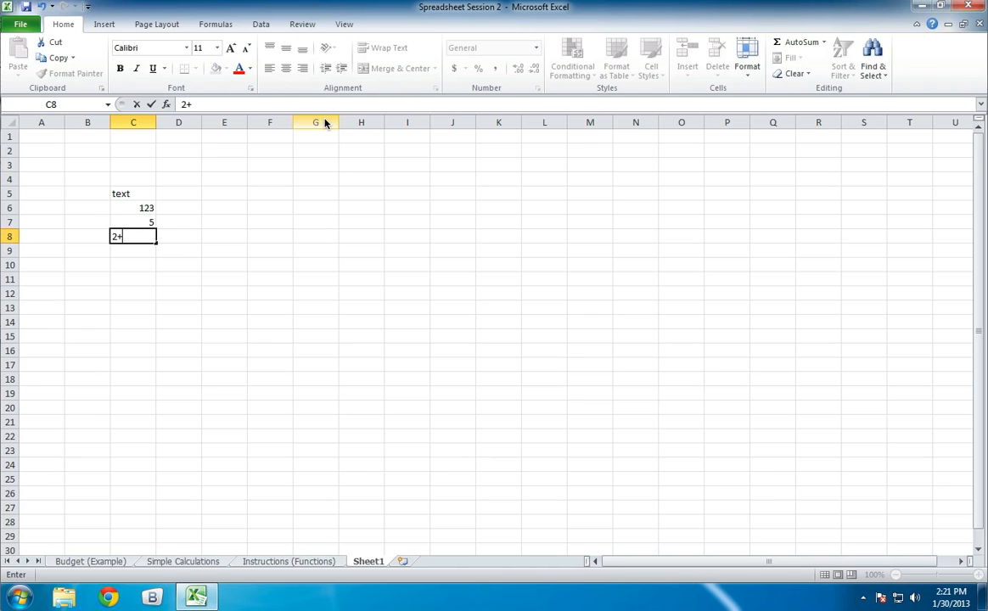
{"action": "type", "text": "2="}
{"action": "key", "text": "Return"}
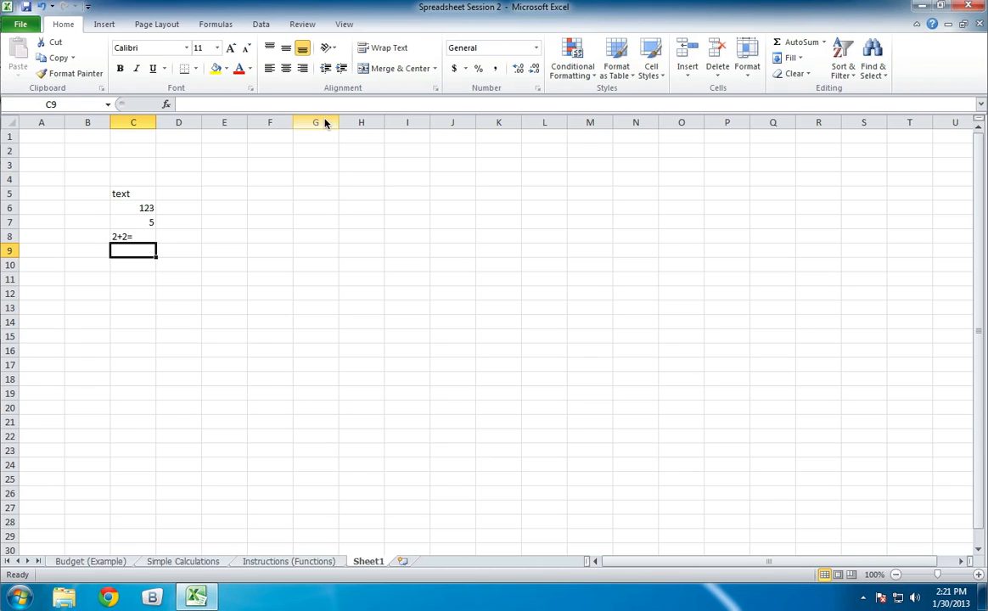
{"action": "type", "text": "="}
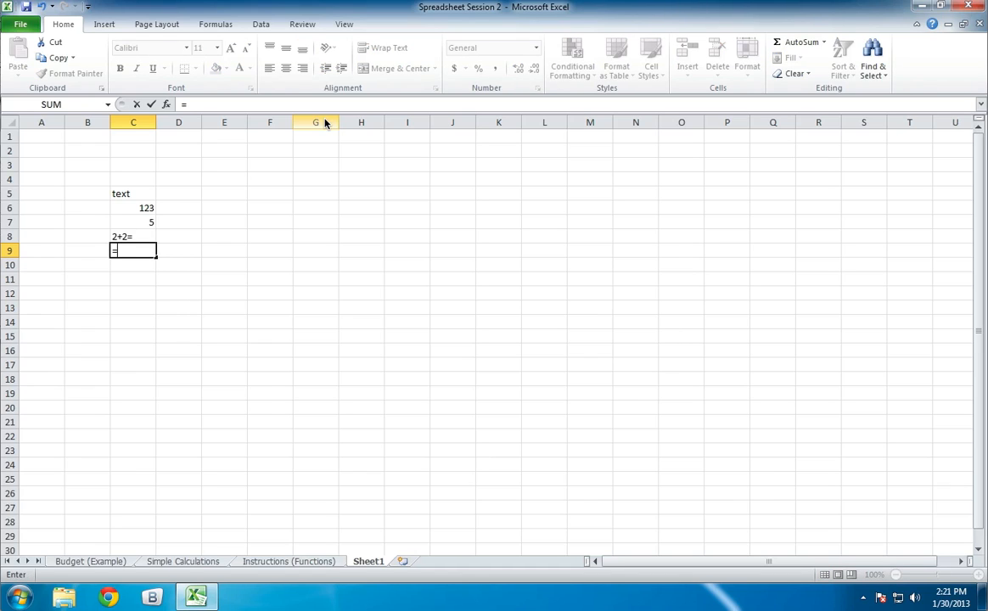
{"action": "type", "text": "2+4"}
{"action": "key", "text": "Return"}
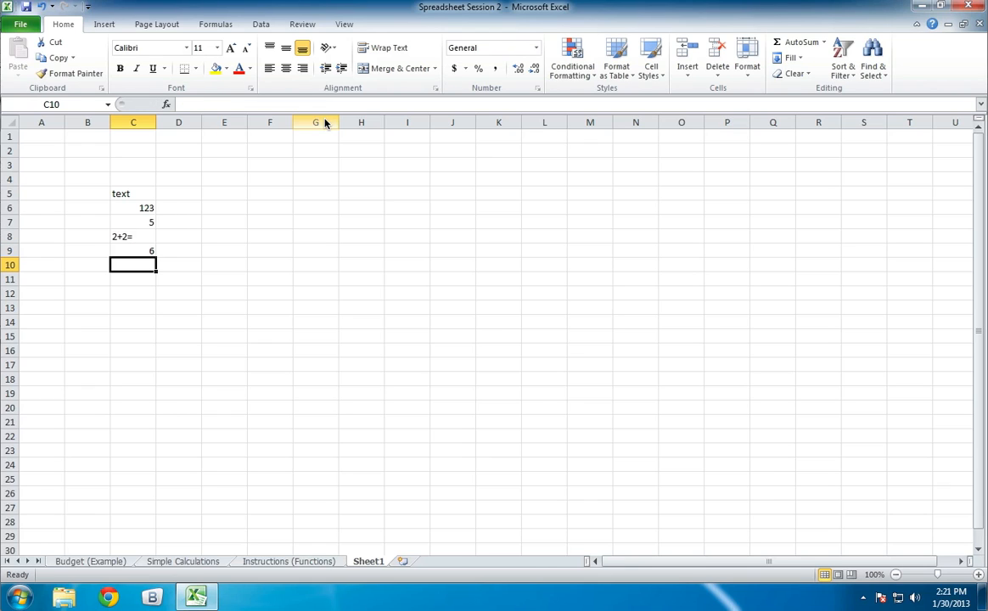
- Examine the underlying contents of cells C5 to C9 to compare text, number and formula entries
{"action": "key", "text": "Up"}
{"action": "key", "text": "Up"}
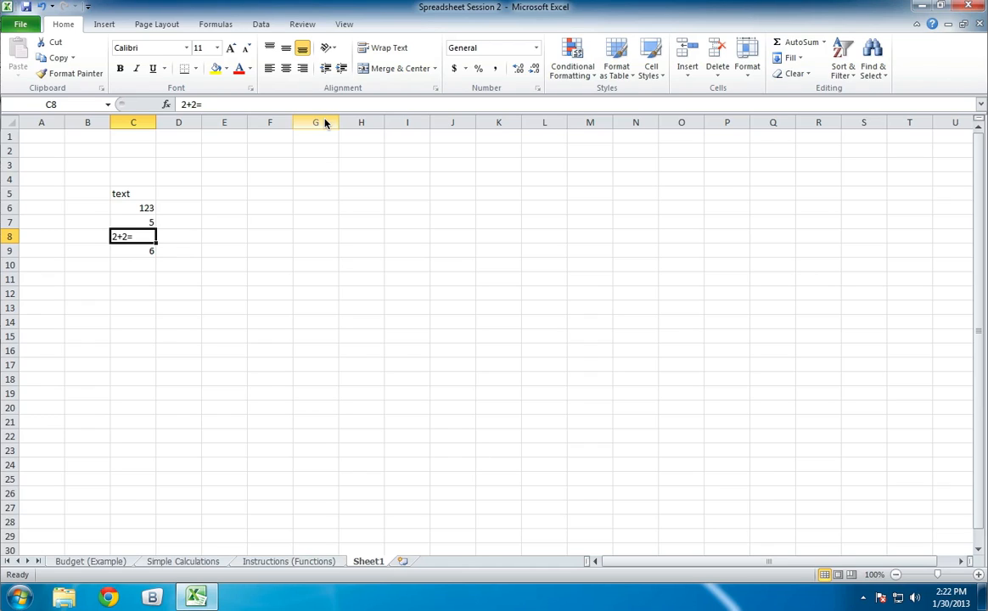
{"action": "key", "text": "Up"}
{"action": "key", "text": "Up"}
{"action": "key", "text": "Up"}
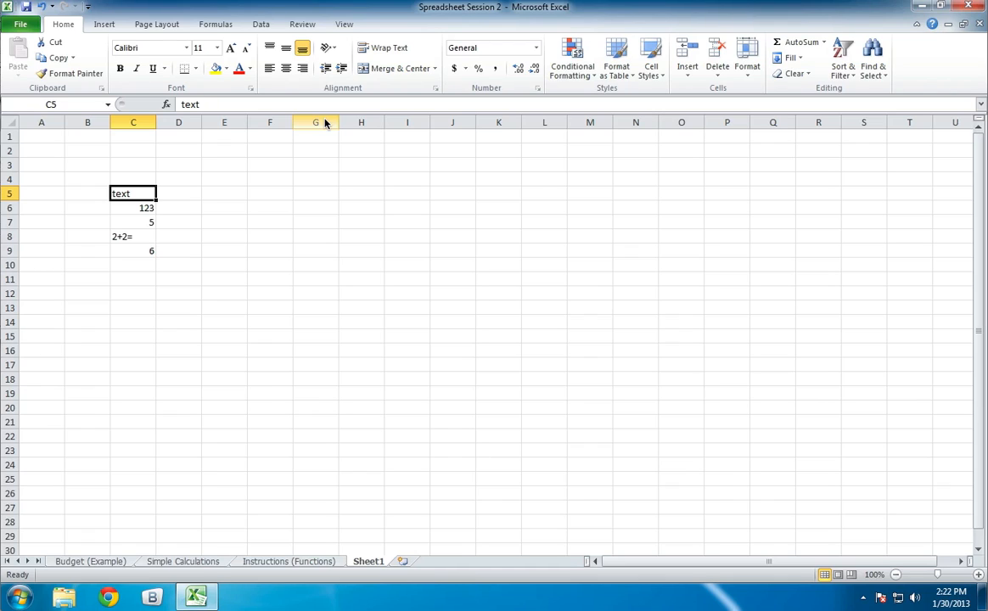
{"action": "key", "text": "Down"}
{"action": "key", "text": "Down"}
{"action": "key", "text": "Down"}
{"action": "key", "text": "Down"}
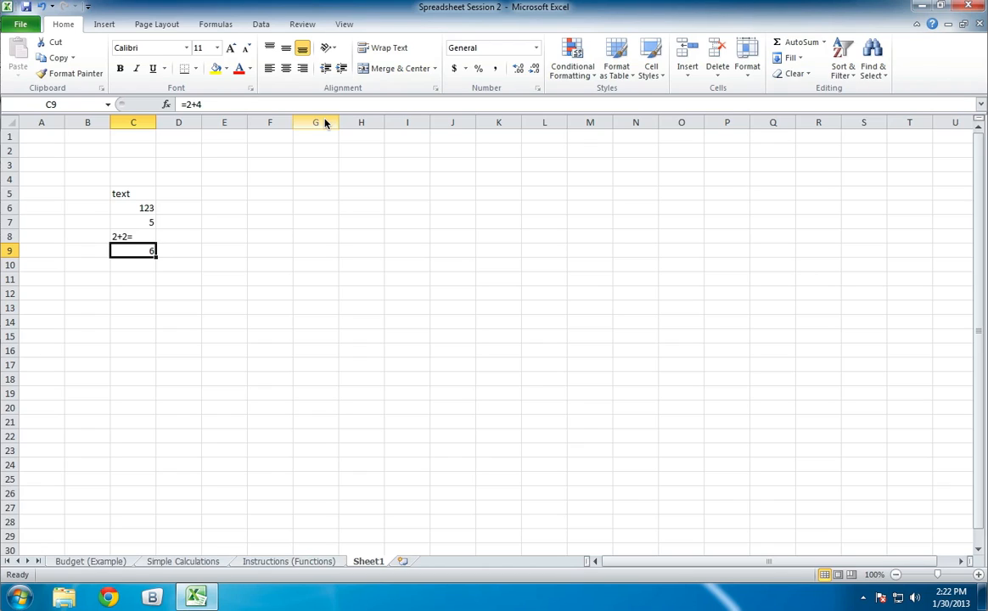
{"action": "key", "text": "Down"}
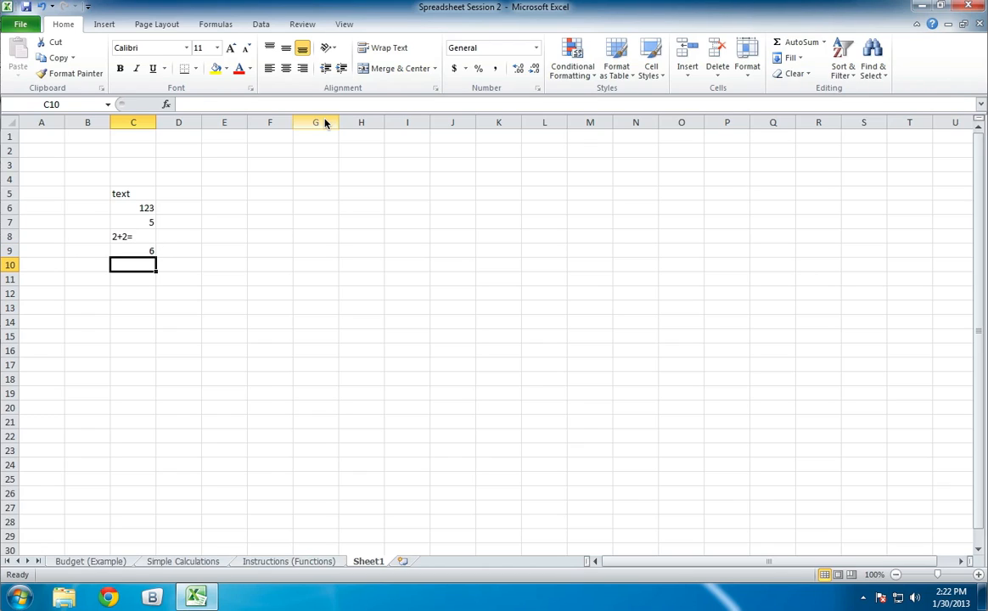
- Enter the subtraction formula =4-2 in cell C10 and compare it with the formula in C9
{"action": "type", "text": "=4-2"}
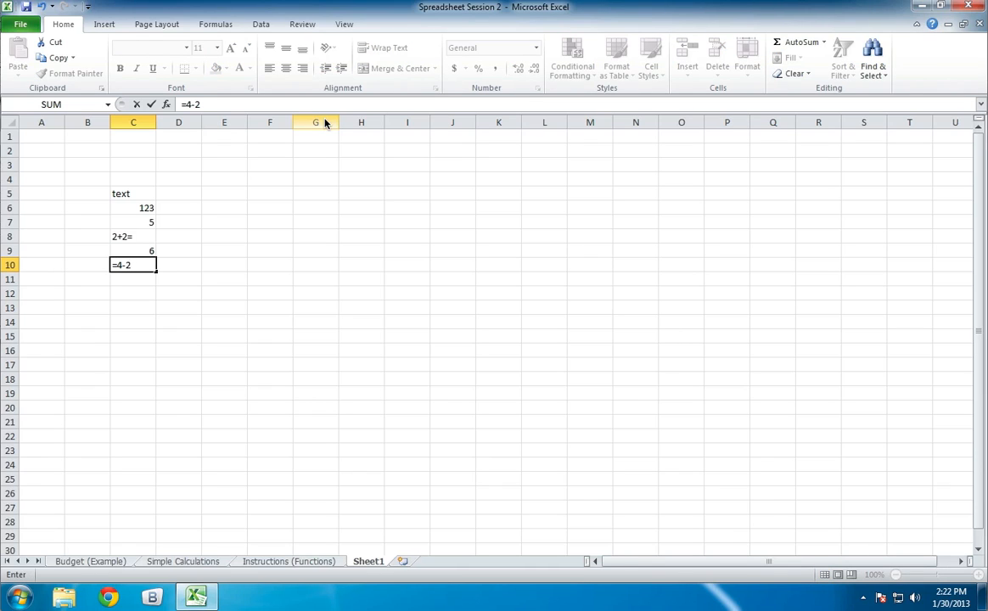
{"action": "key", "text": "alt"}
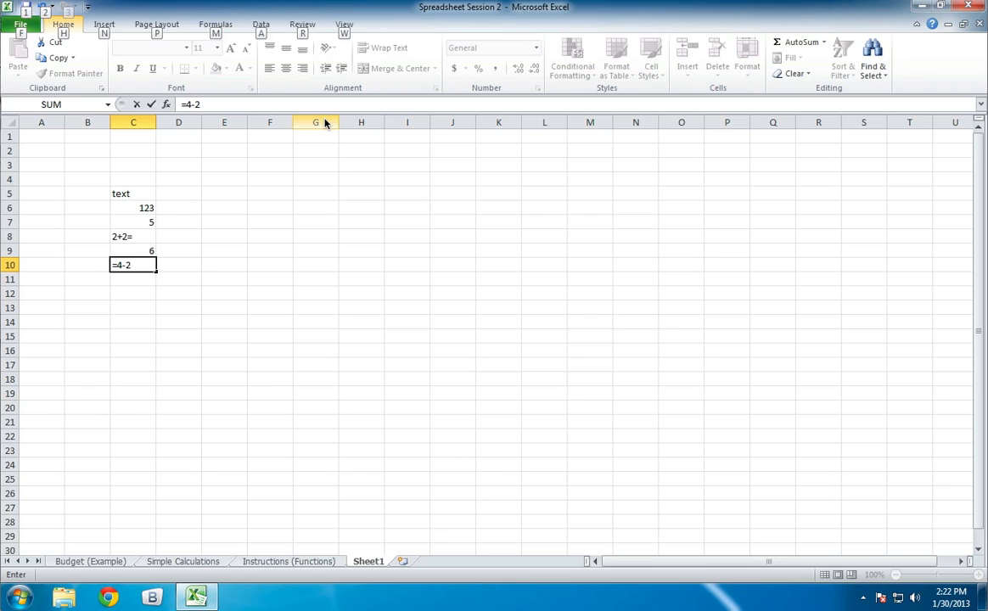
{"action": "key", "text": "alt"}
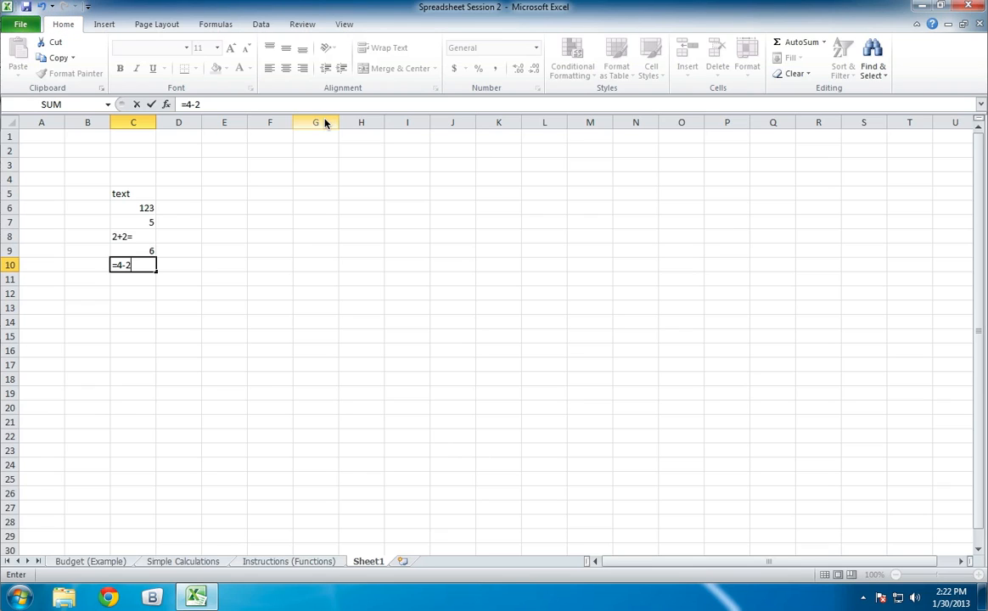
{"action": "key", "text": "Return"}
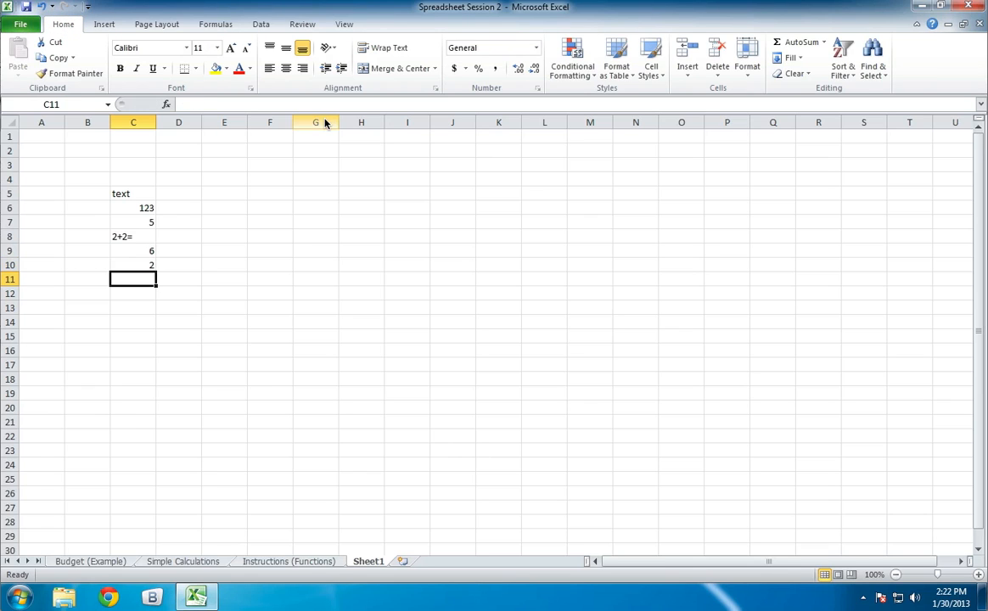
{"action": "key", "text": "Up"}
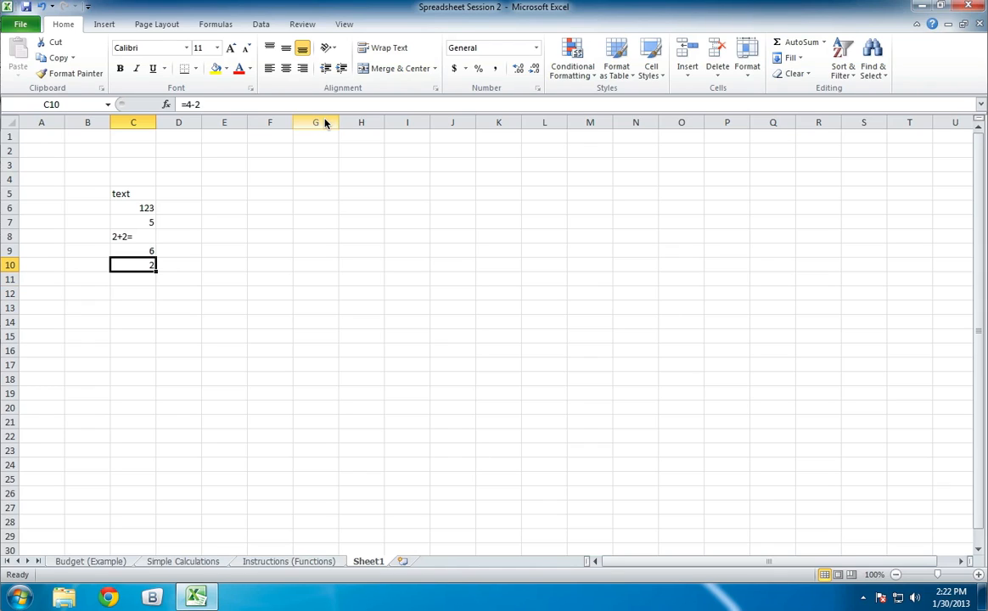
{"action": "key", "text": "Up"}
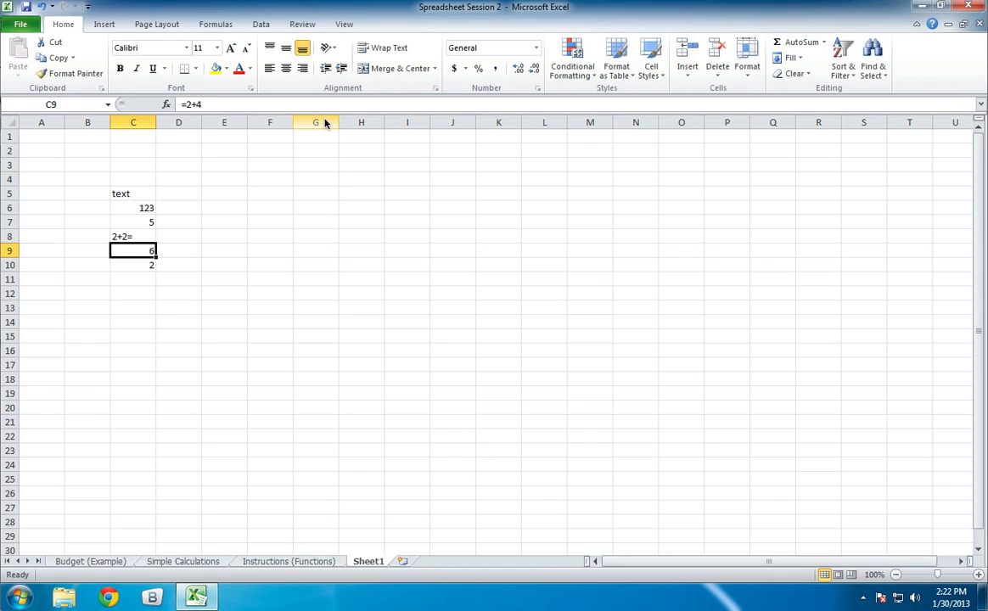
{"action": "key", "text": "Down"}
{"action": "key", "text": "Down"}
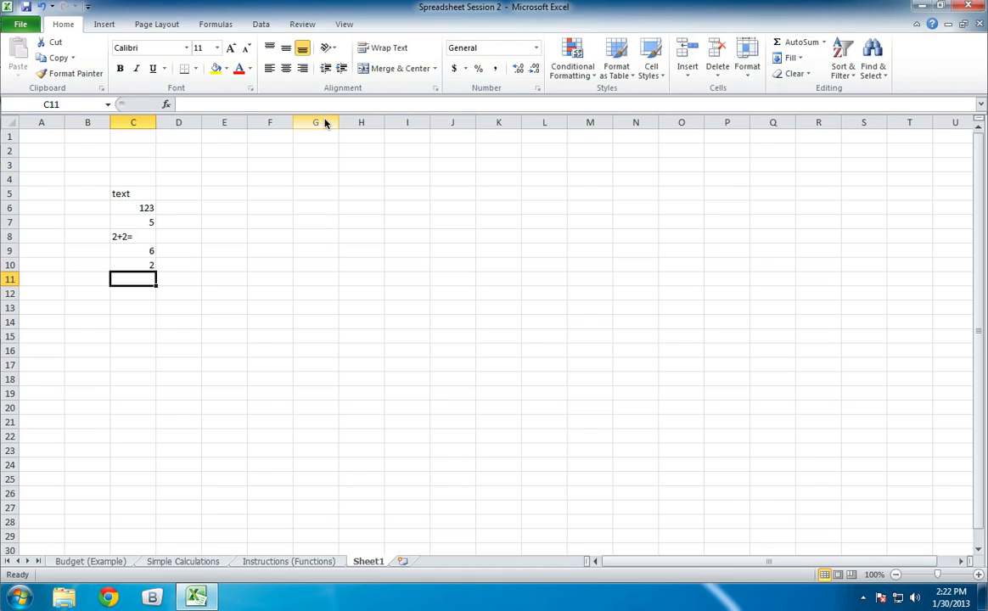
{"action": "type", "text": "x"}
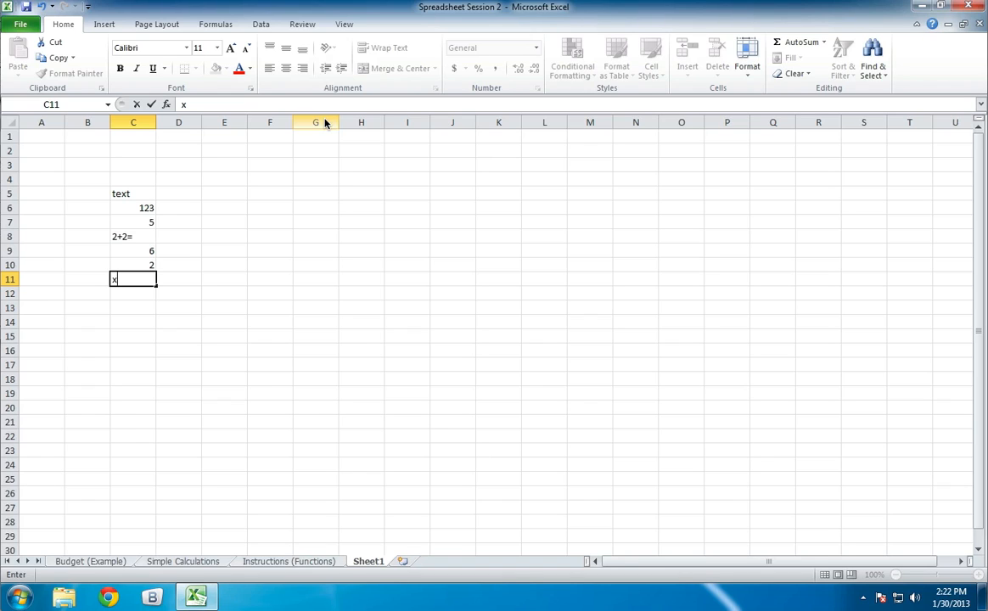
{"action": "key", "text": "BackSpace"}
{"action": "type", "text": "."}
{"action": "key", "text": "BackSpace"}
{"action": "type", "text": "34.45"}
{"action": "key", "text": "BackSpace"}
{"action": "key", "text": "BackSpace"}
{"action": "key", "text": "BackSpace"}
{"action": "type", "text": ". 12"}
{"action": "key", "text": "BackSpace"}
{"action": "key", "text": "BackSpace"}
{"action": "key", "text": "BackSpace"}
{"action": "key", "text": "BackSpace"}
{"action": "key", "text": "BackSpace"}
{"action": "key", "text": "BackSpace"}
{"action": "key", "text": "BackSpace"}
- Enter the multiplication formula =2*3 in cell C11 and check the formula behind its result
{"action": "type", "text": "="}
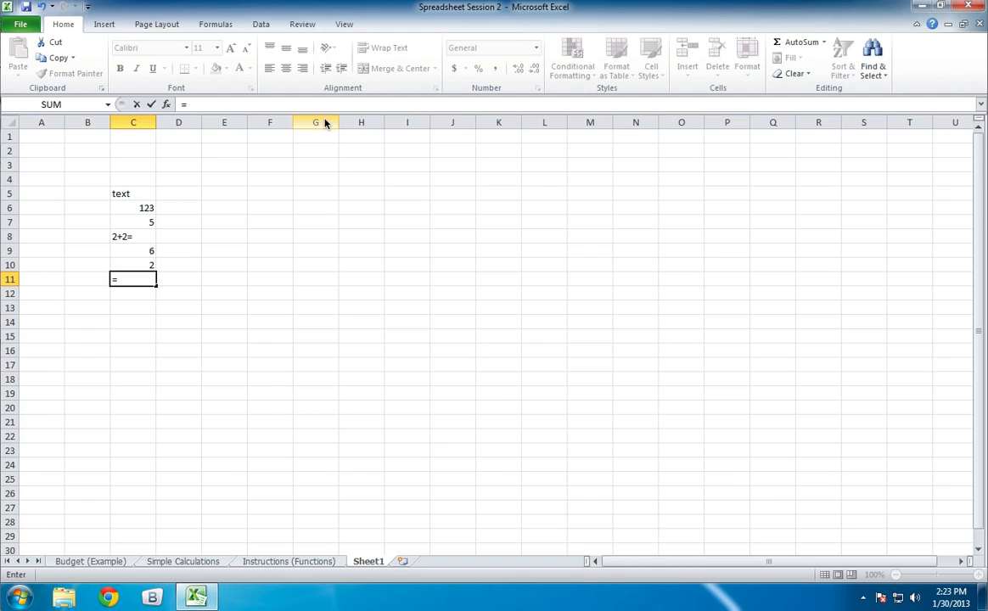
{"action": "type", "text": "2*3"}
{"action": "key", "text": "Return"}
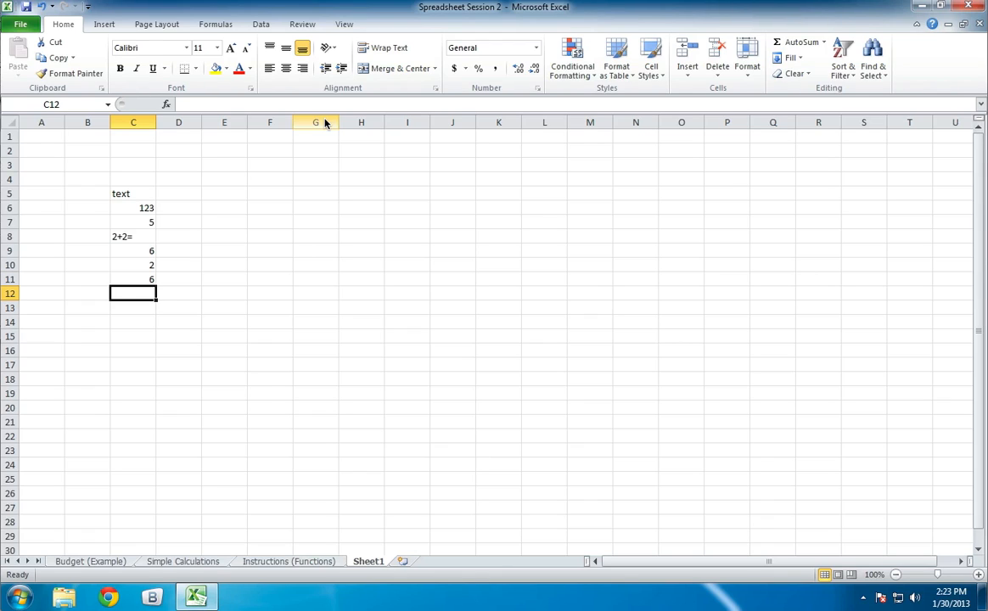
{"action": "key", "text": "Up"}
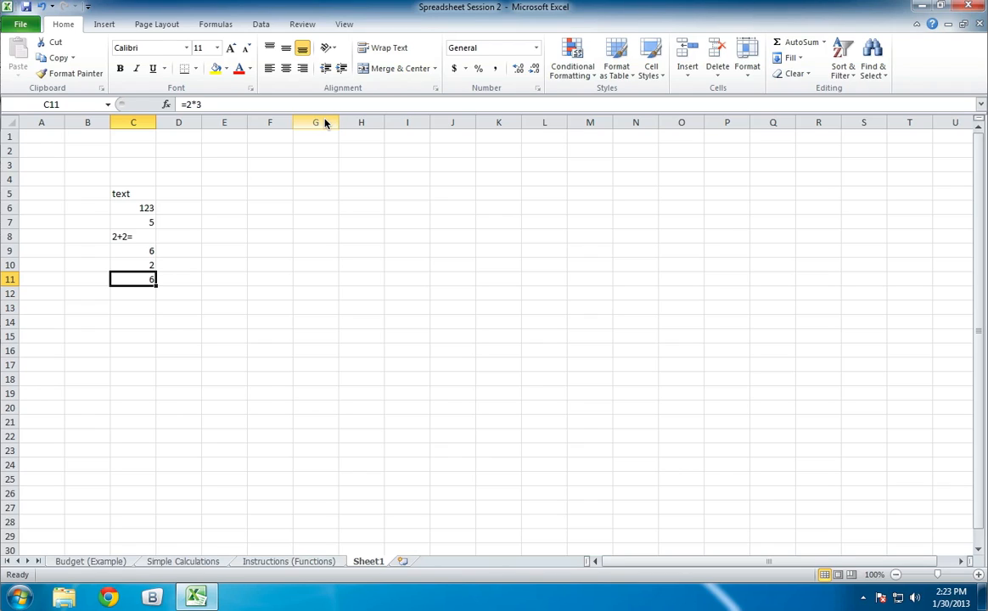
{"action": "key", "text": "Down"}
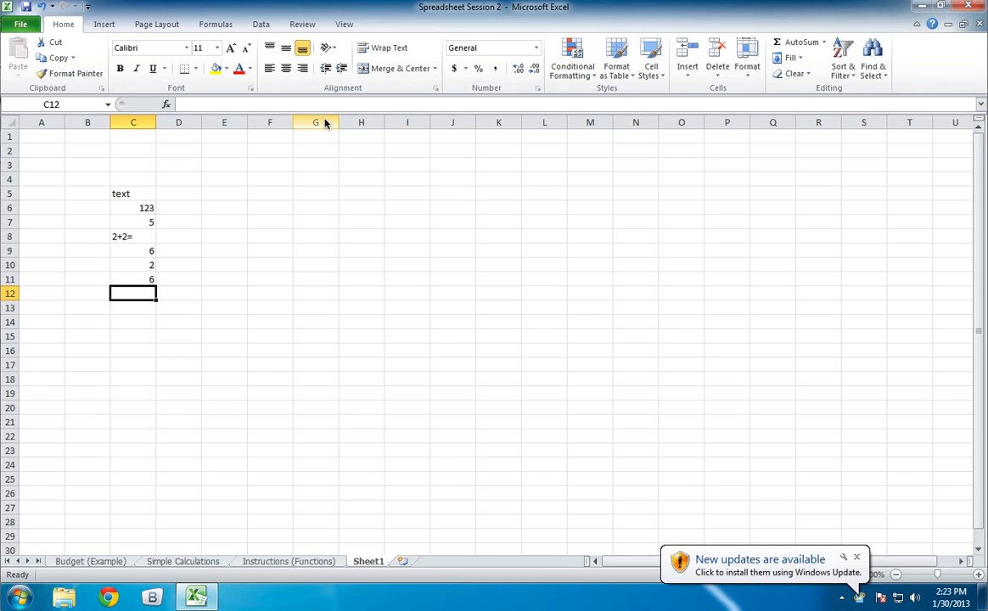
- Enter the division formula =10/2 in cell C12
{"action": "type", "text": "1"}
{"action": "key", "text": "BackSpace"}
{"action": "type", "text": "=10"}
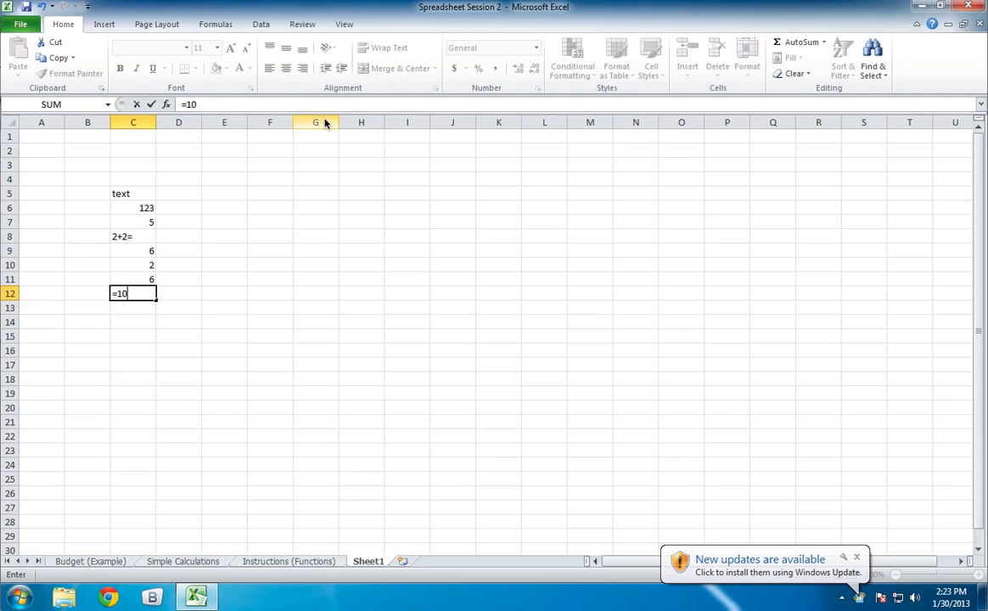
{"action": "type", "text": "/2"}
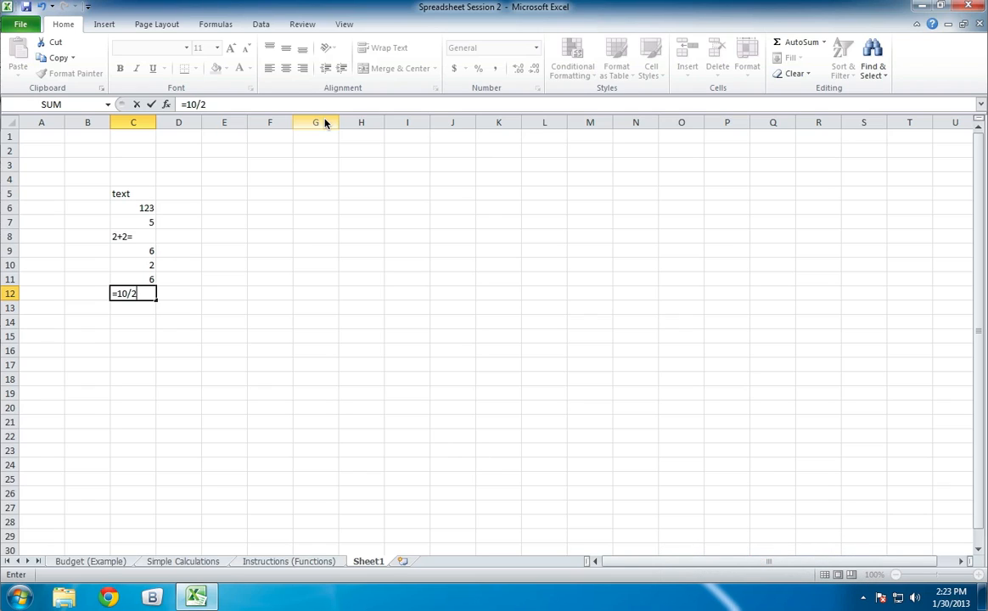
{"action": "key", "text": "Return"}
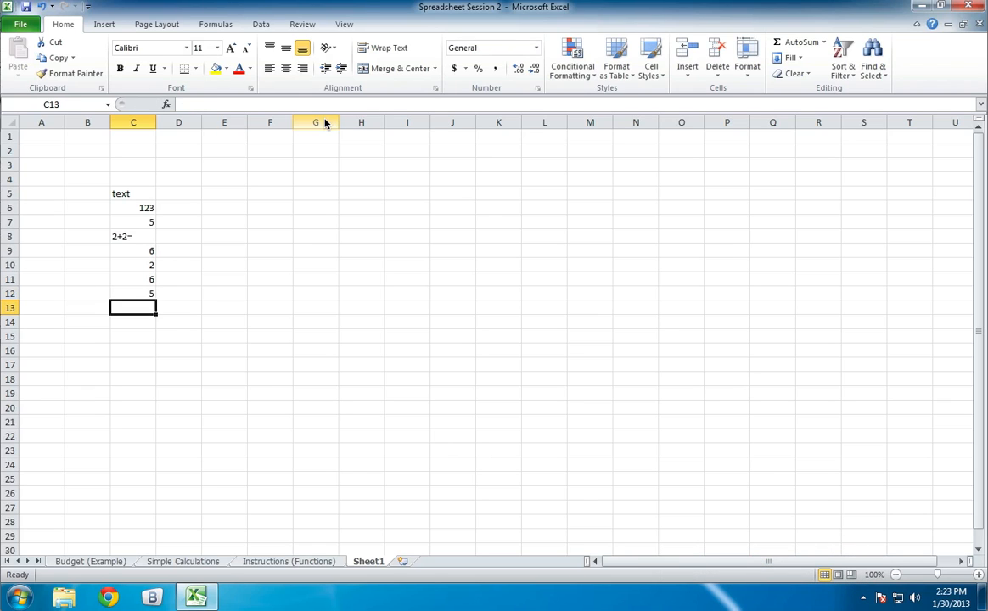
- Compare the formulas behind the results in cells C9 to C12
{"action": "key", "text": "Up"}
{"action": "key", "text": "Up"}
{"action": "key", "text": "Up"}
{"action": "key", "text": "Up"}
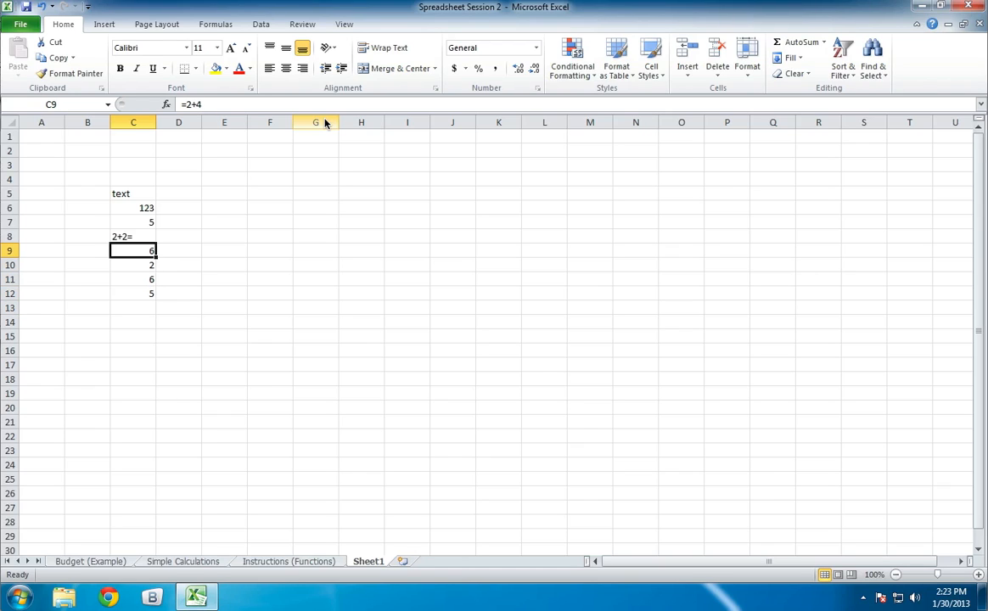
{"action": "key", "text": "Down"}
{"action": "key", "text": "Down"}
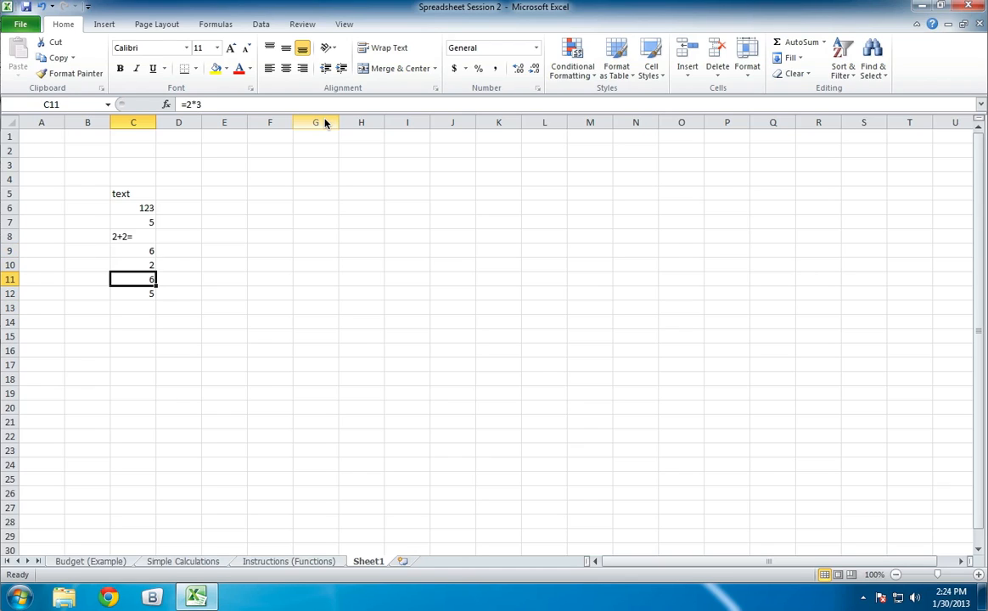
{"action": "key", "text": "Down"}
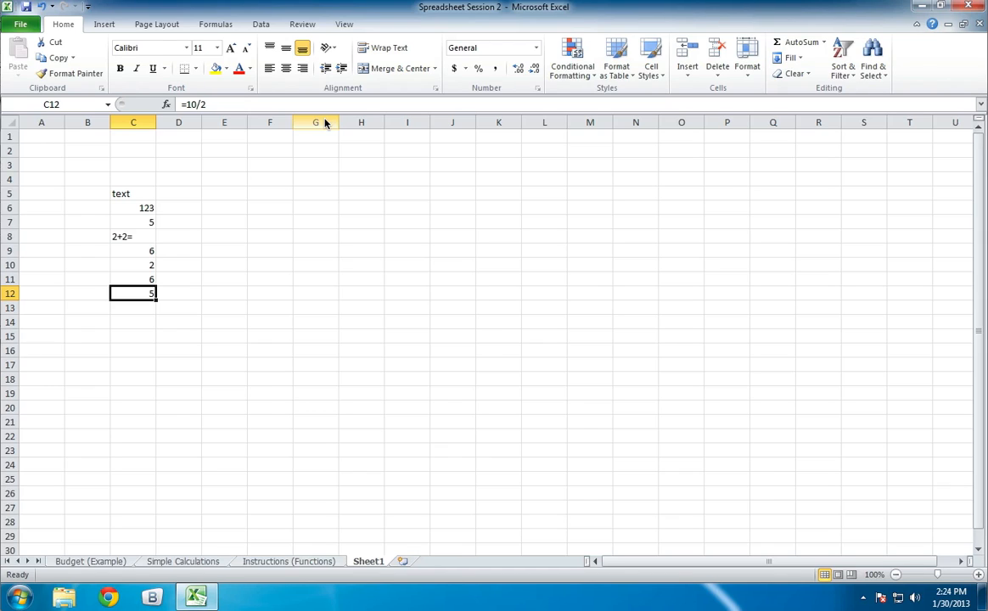
- Open the Simple Calculations sheet and select the Maths with Numbers picture to show its formatting options
{"action": "left_click", "coordinate": [177, 561]}
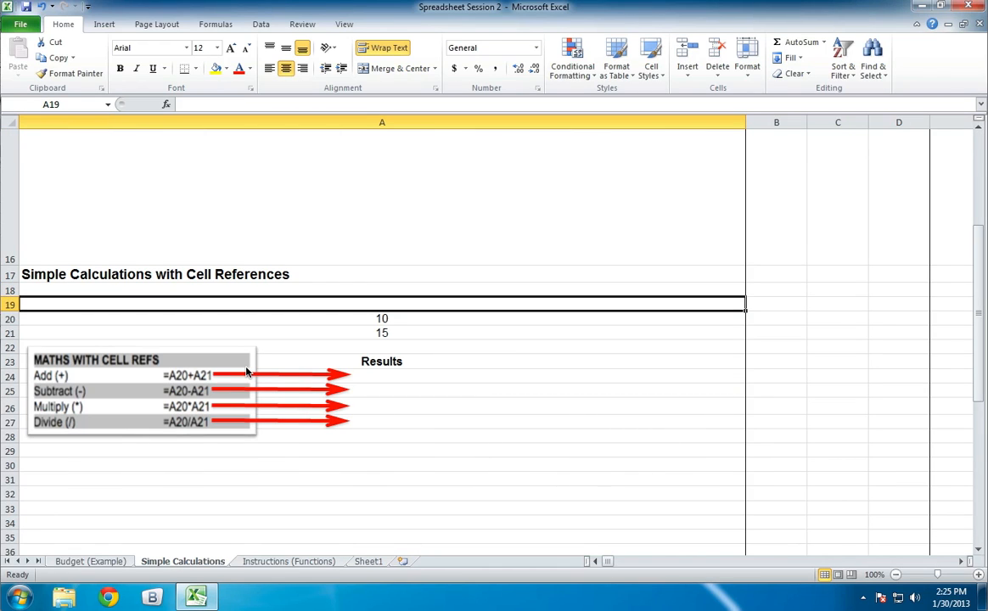
{"action": "scroll", "coordinate": [247, 372], "scroll_direction": "up", "scroll_amount": 5}
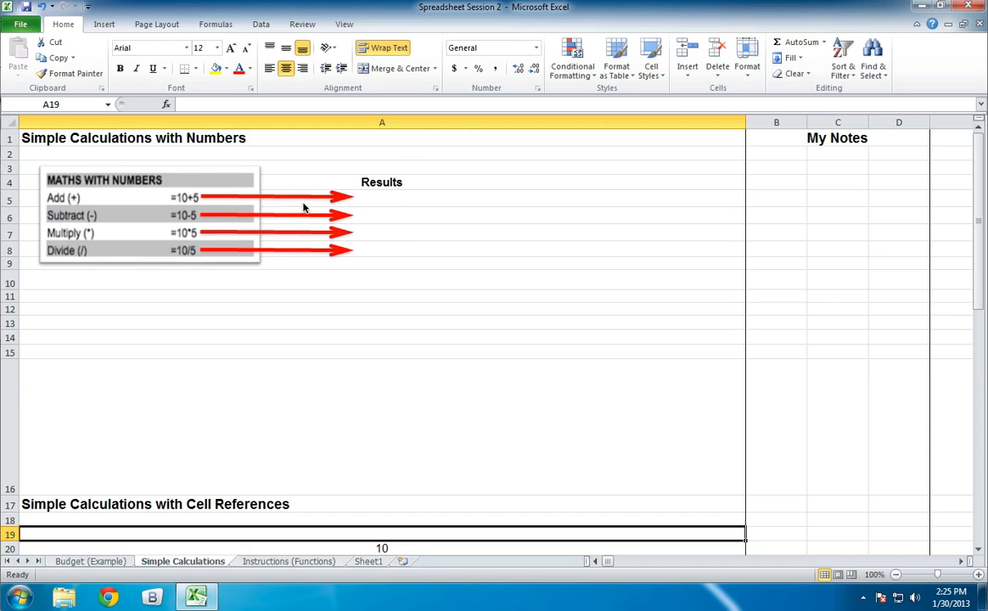
{"action": "left_click", "coordinate": [102, 208]}
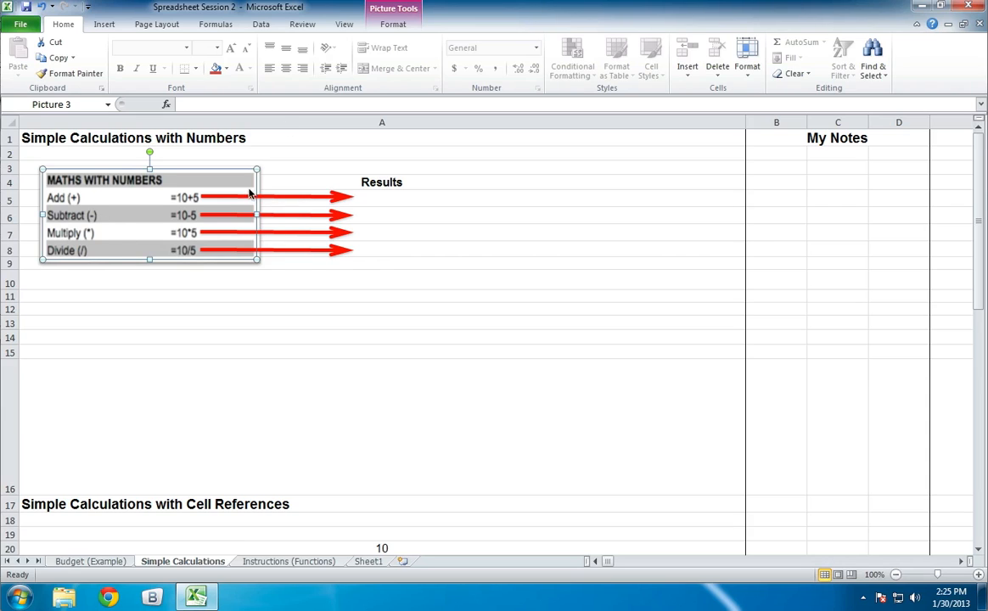
{"action": "left_click", "coordinate": [411, 20]}
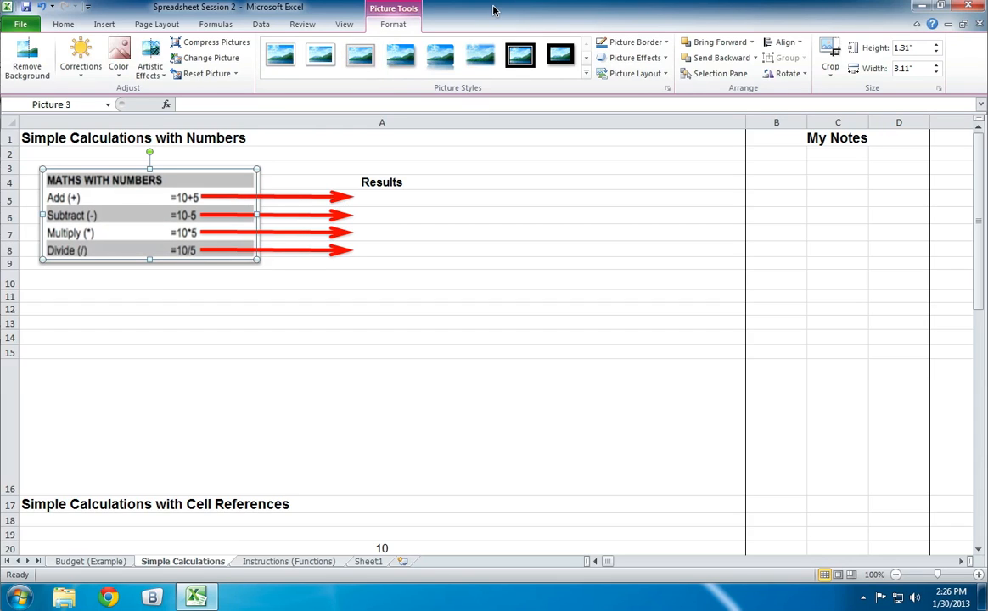
- Try pulling the tip of the Divide row's red arrow down into row 16, and undo the move
{"action": "left_click", "coordinate": [320, 200]}
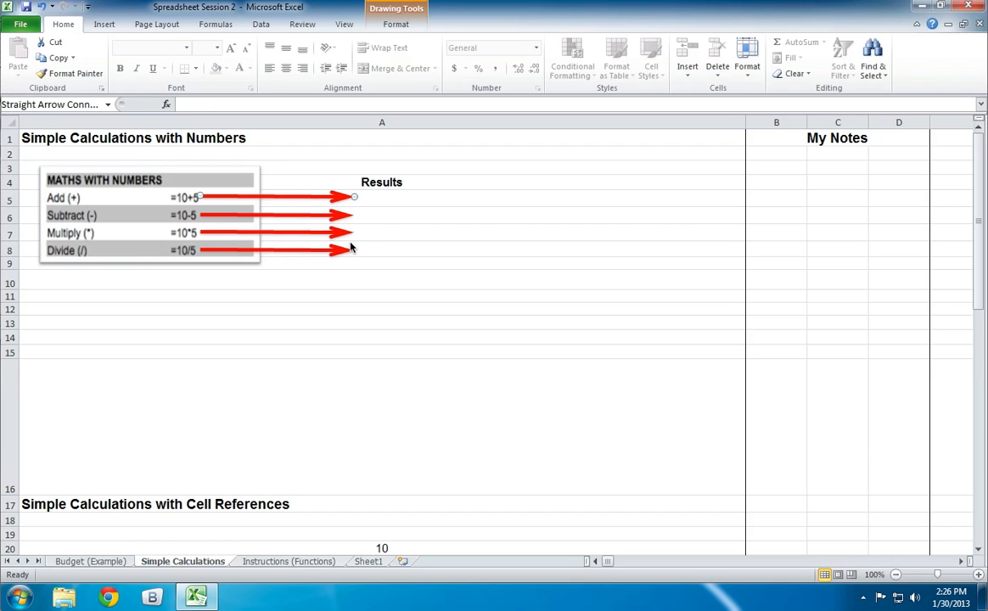
{"action": "left_click", "coordinate": [342, 231]}
{"action": "left_click", "coordinate": [339, 251]}
{"action": "left_click_drag", "start_coordinate": [354, 251], "coordinate": [415, 469]}
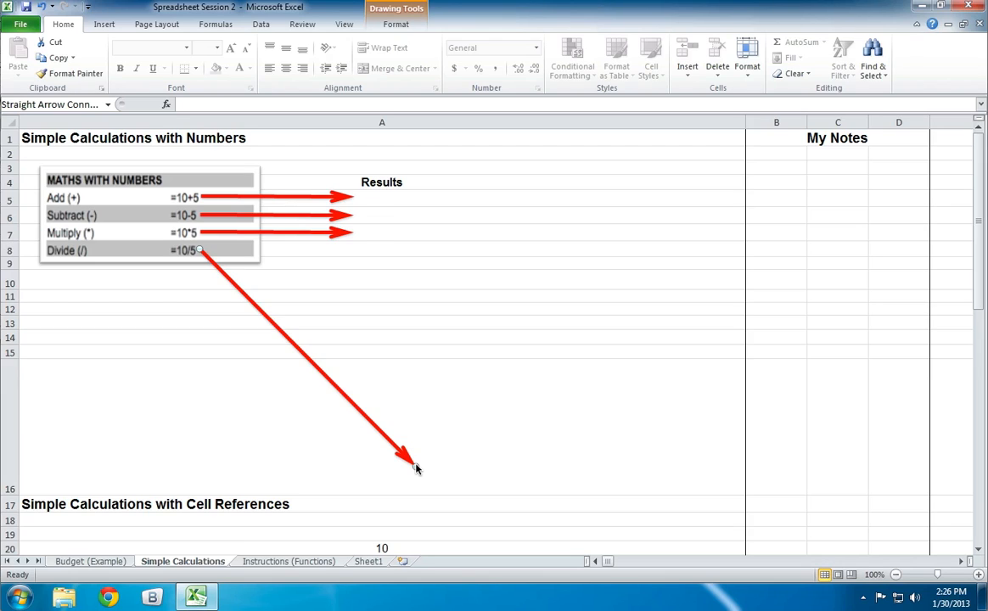
{"action": "key", "text": "ctrl+z"}
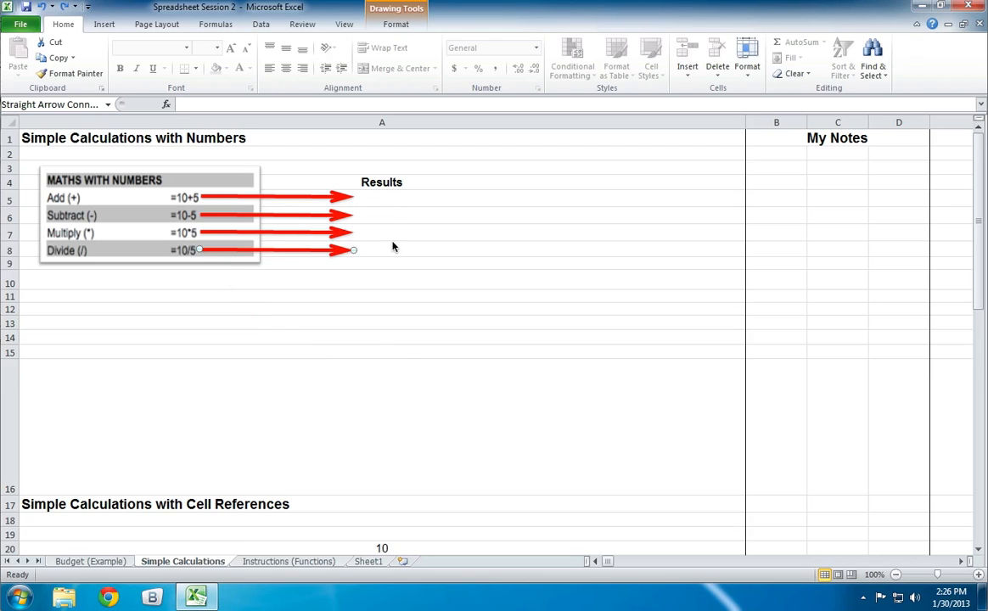
- Enter the addition formula =10+5 in cell A5 under Results
{"action": "left_click", "coordinate": [381, 202]}
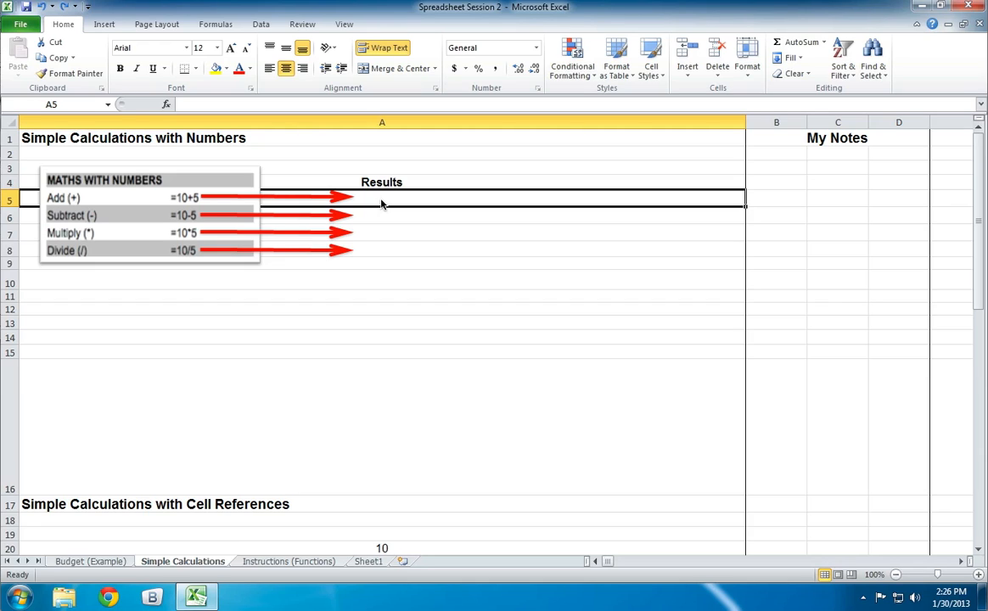
{"action": "type", "text": "="}
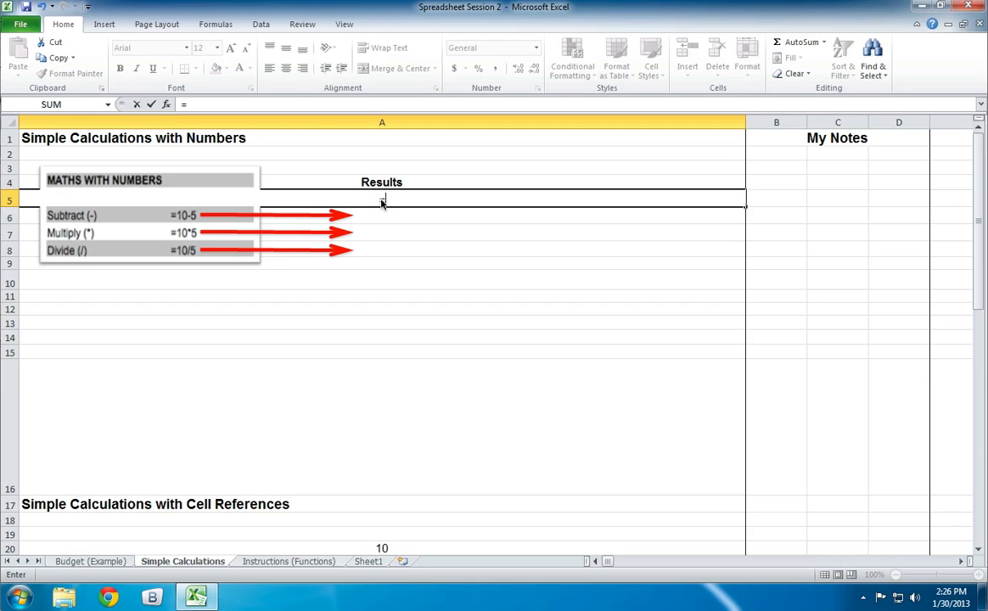
{"action": "type", "text": "10+5"}
{"action": "key", "text": "alt"}
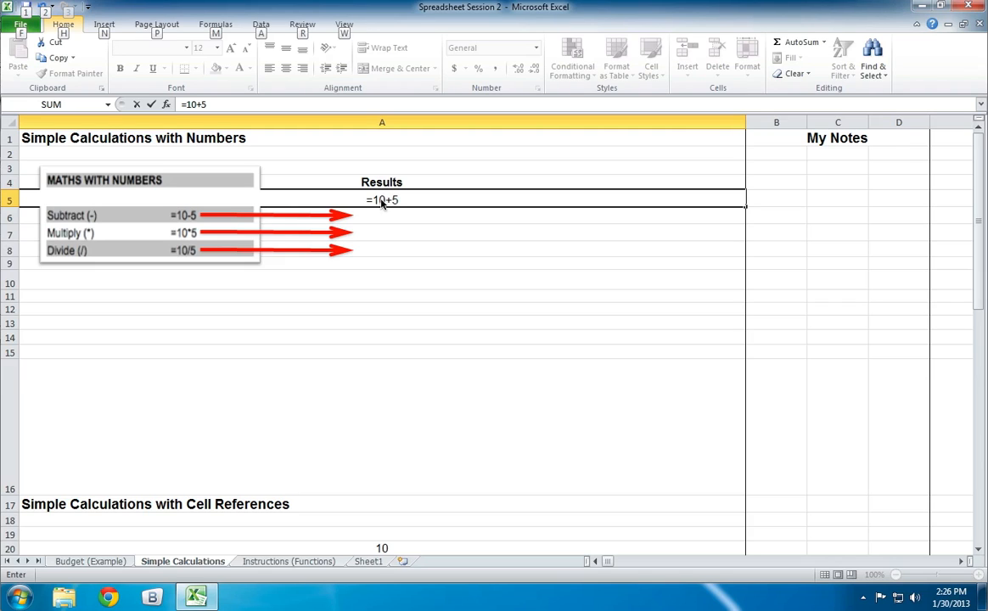
{"action": "key", "text": "alt"}
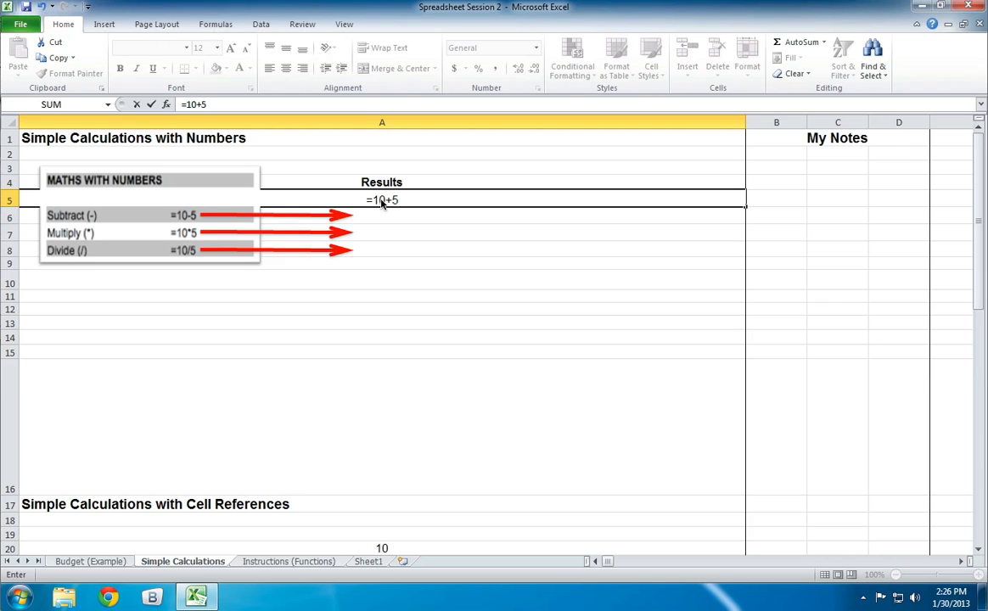
{"action": "key", "text": "Return"}
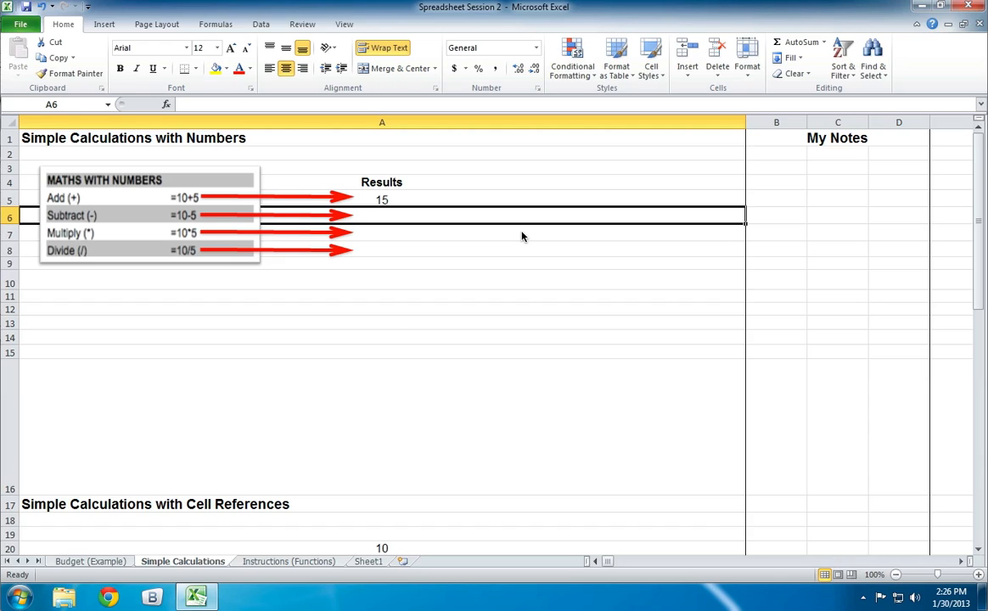
- Enter the subtraction formula =10-5 in cell A6
{"action": "type", "text": "="}
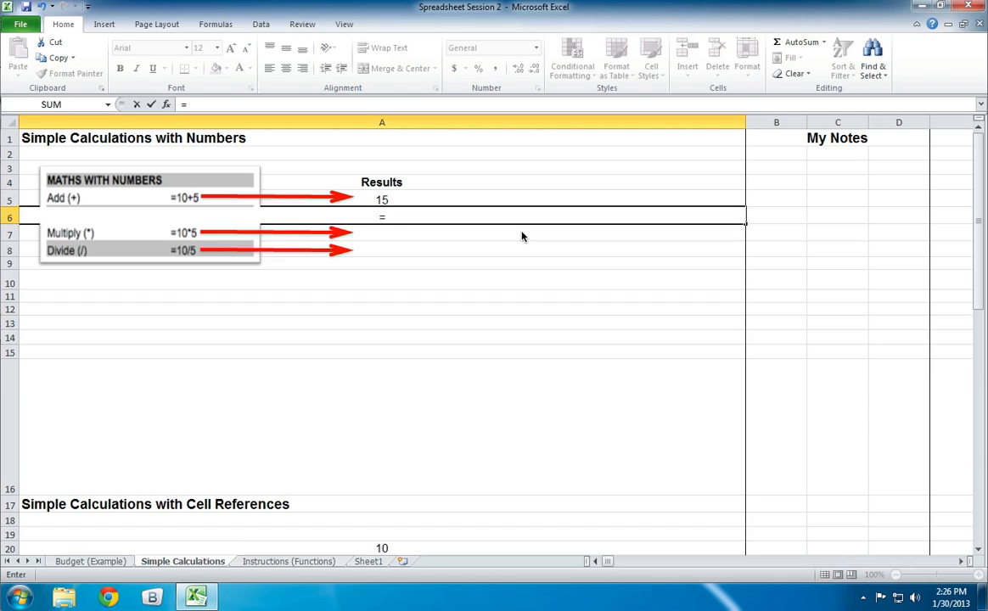
{"action": "type", "text": "10-5"}
{"action": "key", "text": "Return"}
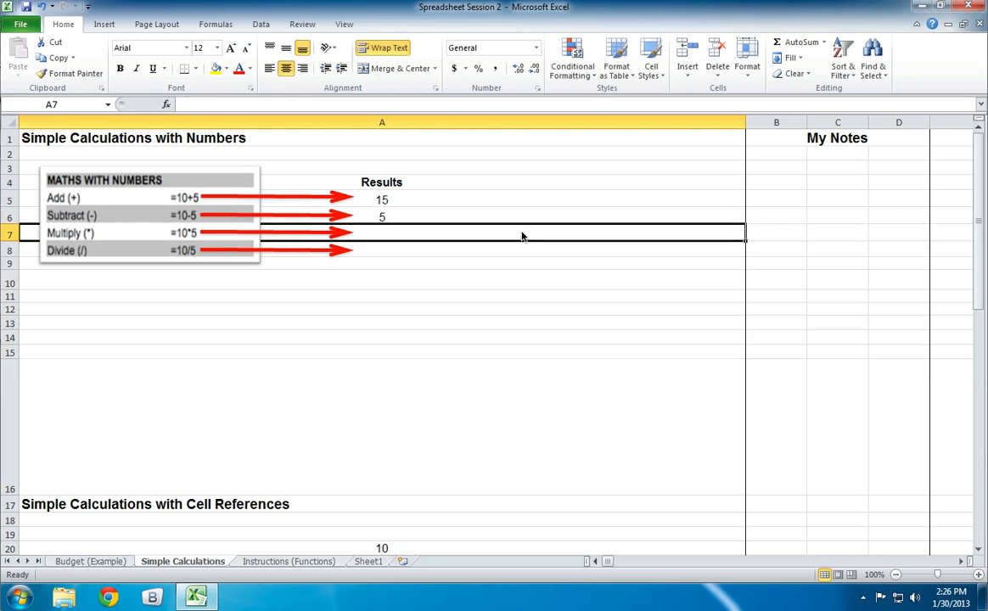
- Enter the multiplication formula =10*5 in cell A7 and the division formula =10/5 in cell A8
{"action": "type", "text": "=10"}
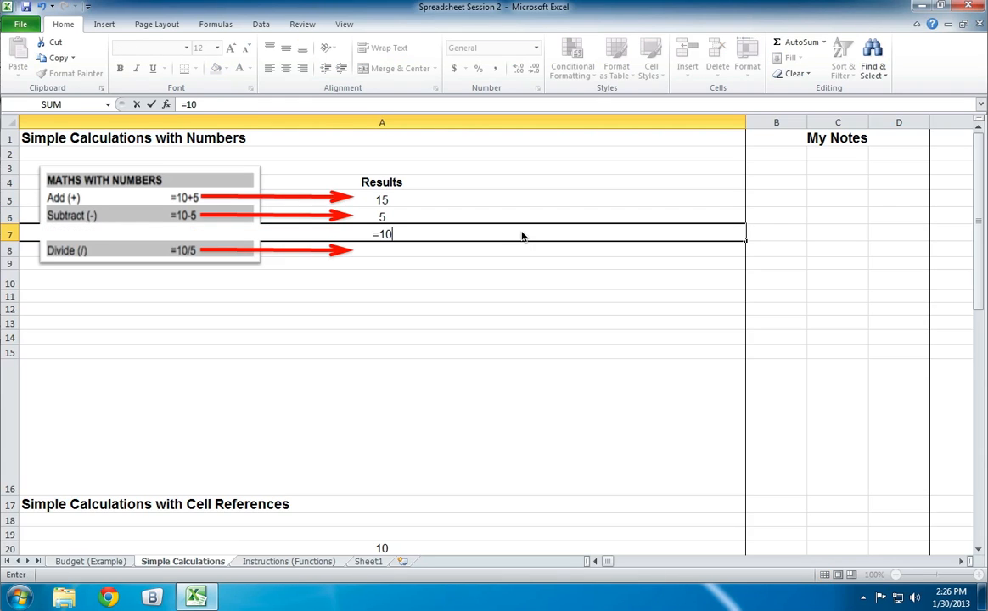
{"action": "type", "text": "*5"}
{"action": "key", "text": "Return"}
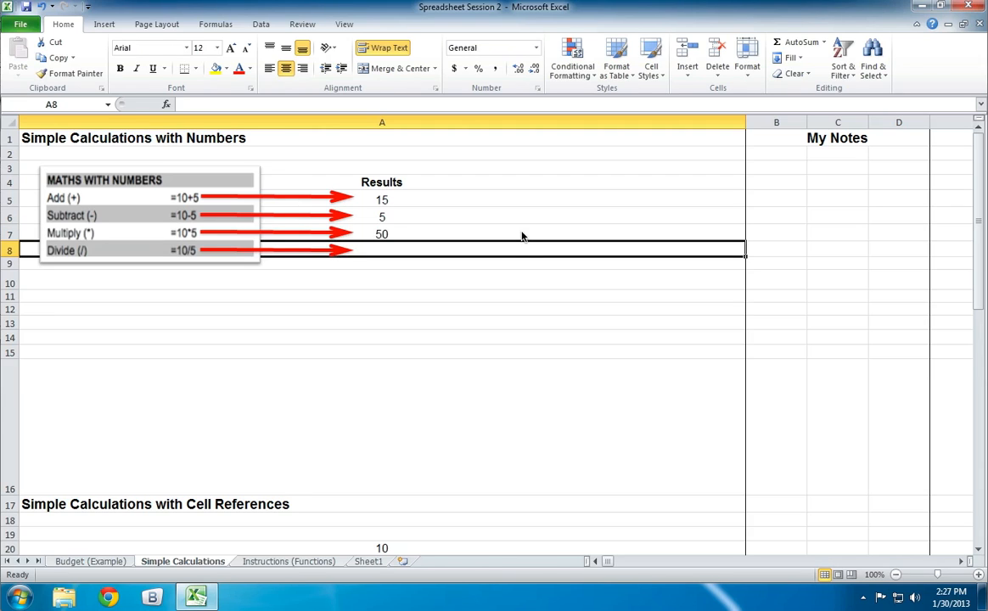
{"action": "type", "text": "=10/5"}
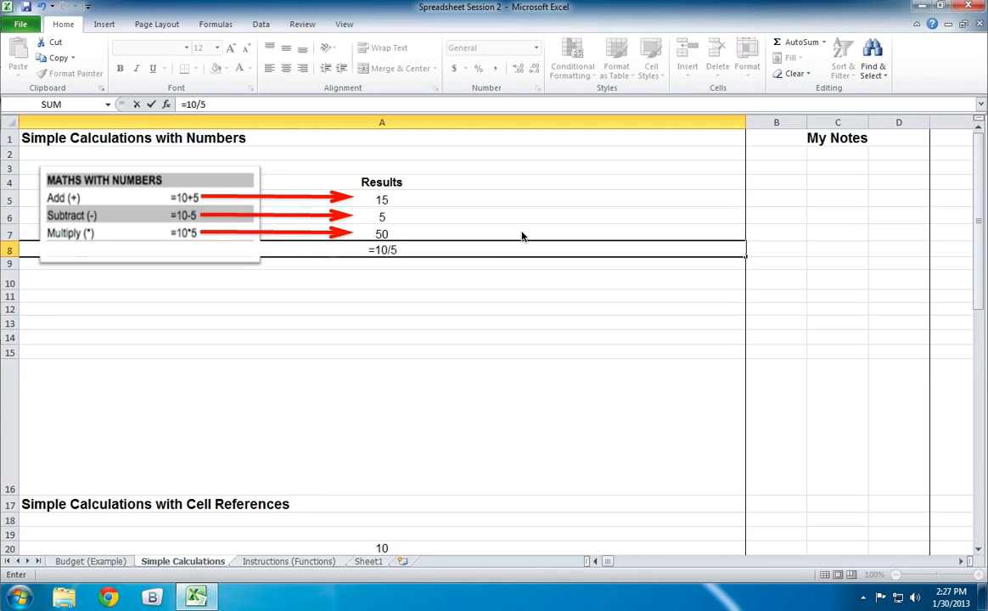
{"action": "key", "text": "Return"}
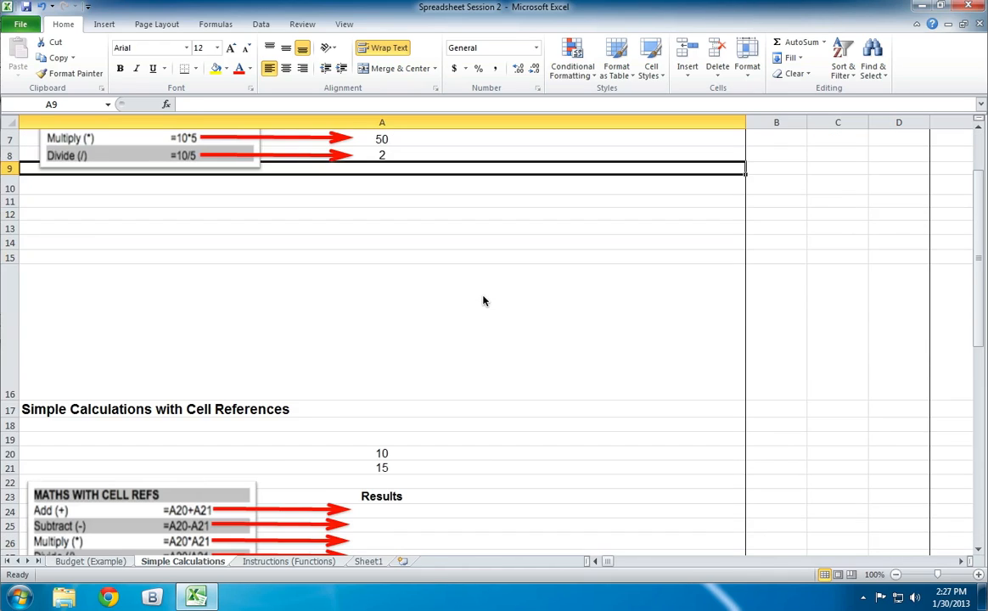
- Select cell A20 in the Simple Calculations with Cell References section and narrow column A slightly
{"action": "scroll", "coordinate": [483, 301], "scroll_direction": "down", "scroll_amount": 2}
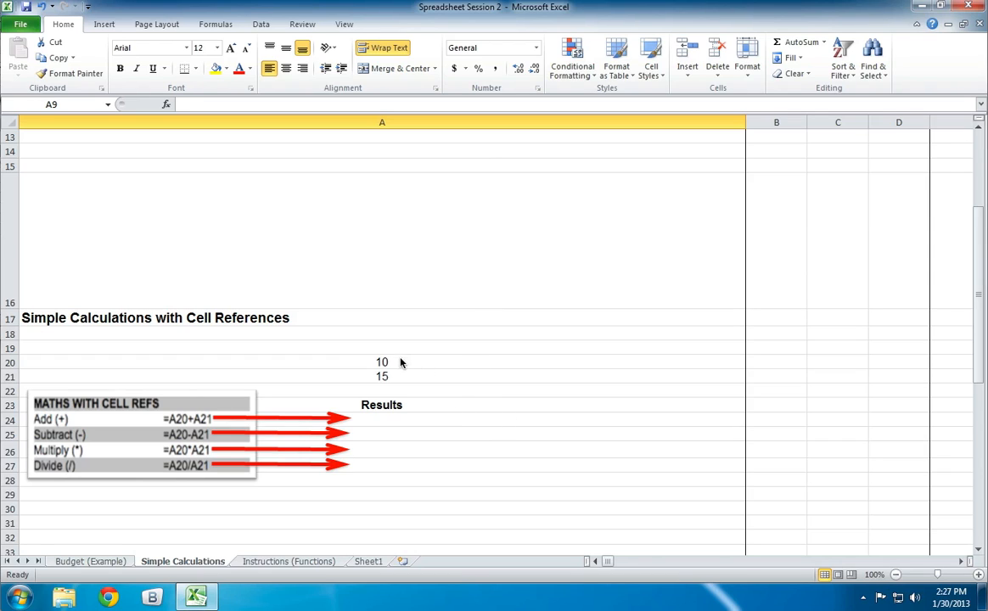
{"action": "left_click", "coordinate": [425, 365]}
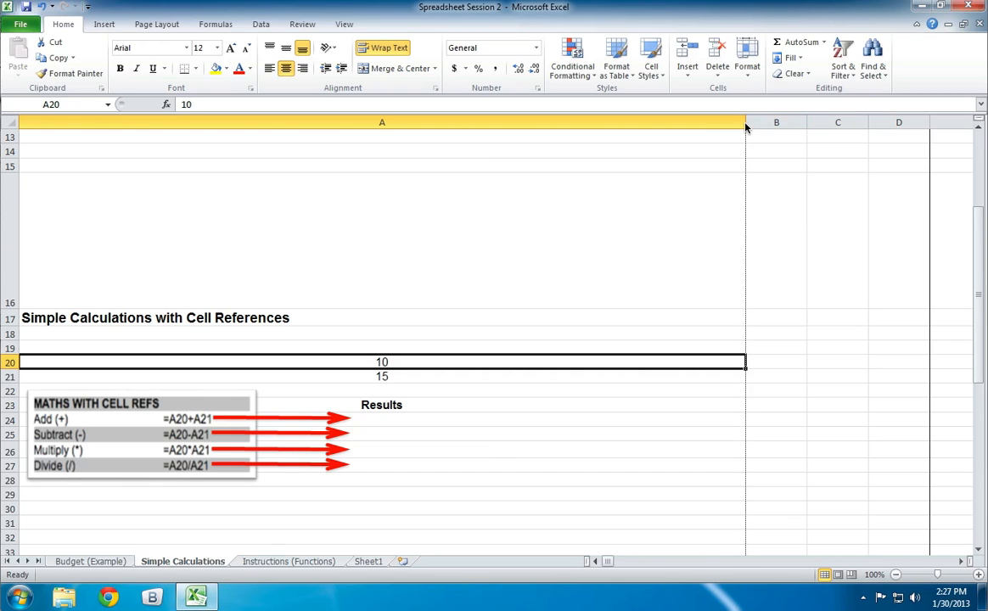
{"action": "mouse_move", "coordinate": [745, 125]}
{"action": "left_mouse_down"}
{"action": "mouse_move", "coordinate": [710, 125]}
{"action": "mouse_move", "coordinate": [732, 126]}
{"action": "left_mouse_up"}
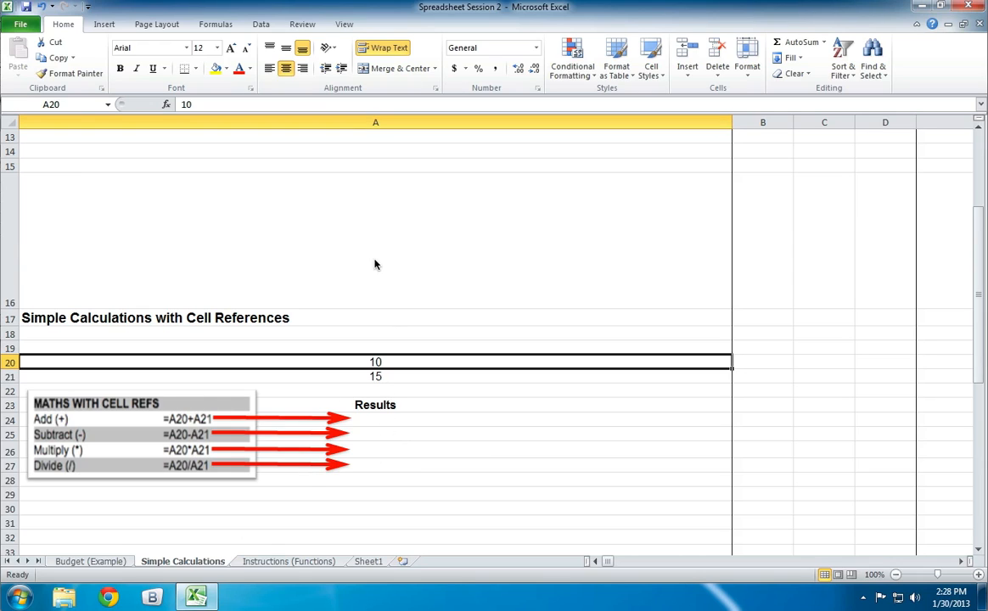
- Check the values in cells A20 and A21 against the numbers used in the Maths with Numbers section
{"action": "left_click", "coordinate": [384, 378]}
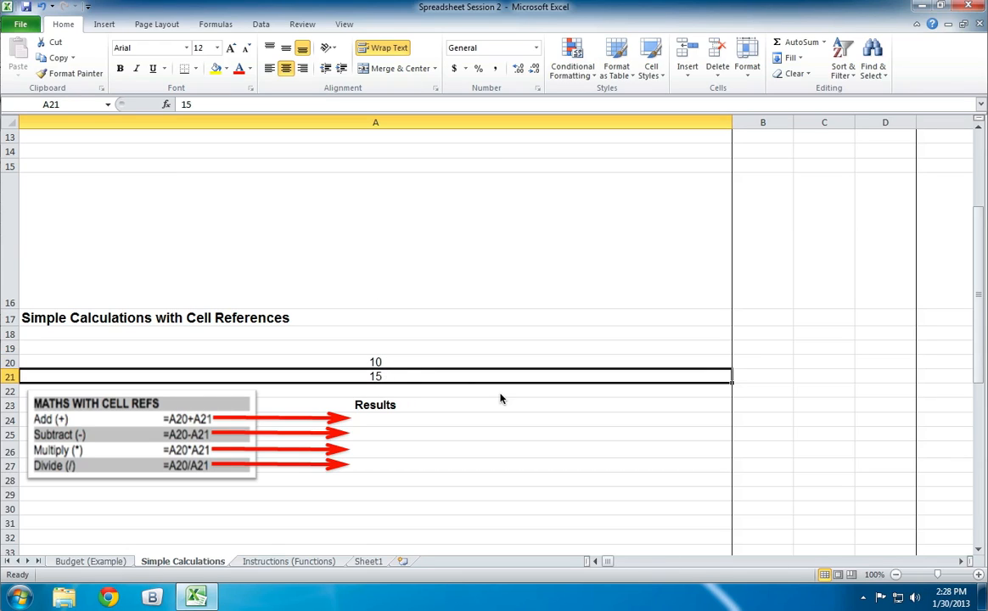
{"action": "left_click", "coordinate": [415, 362]}
{"action": "left_click", "coordinate": [418, 375]}
{"action": "left_click", "coordinate": [411, 364]}
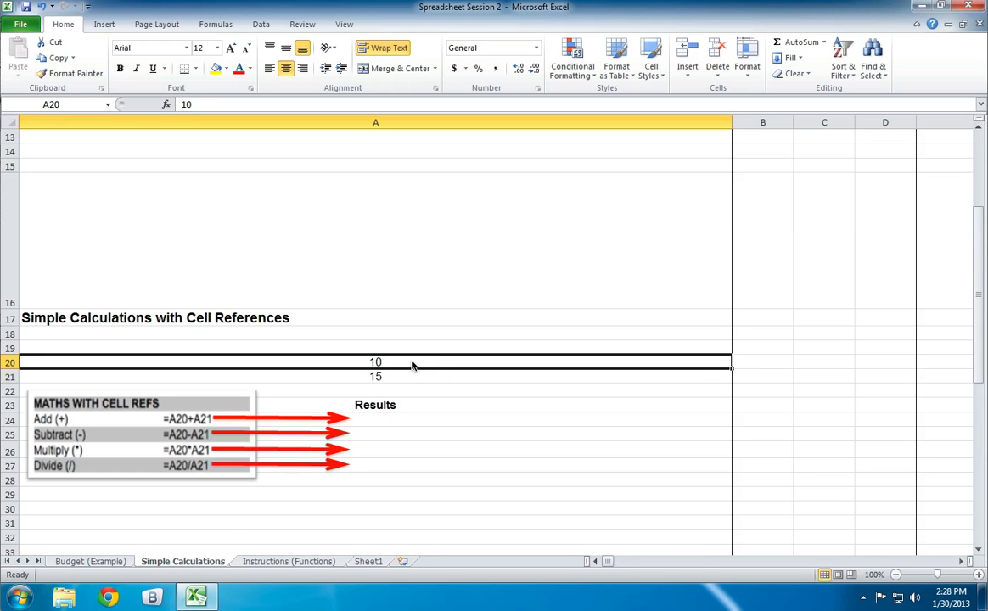
{"action": "scroll", "coordinate": [413, 365], "scroll_direction": "up", "scroll_amount": 4}
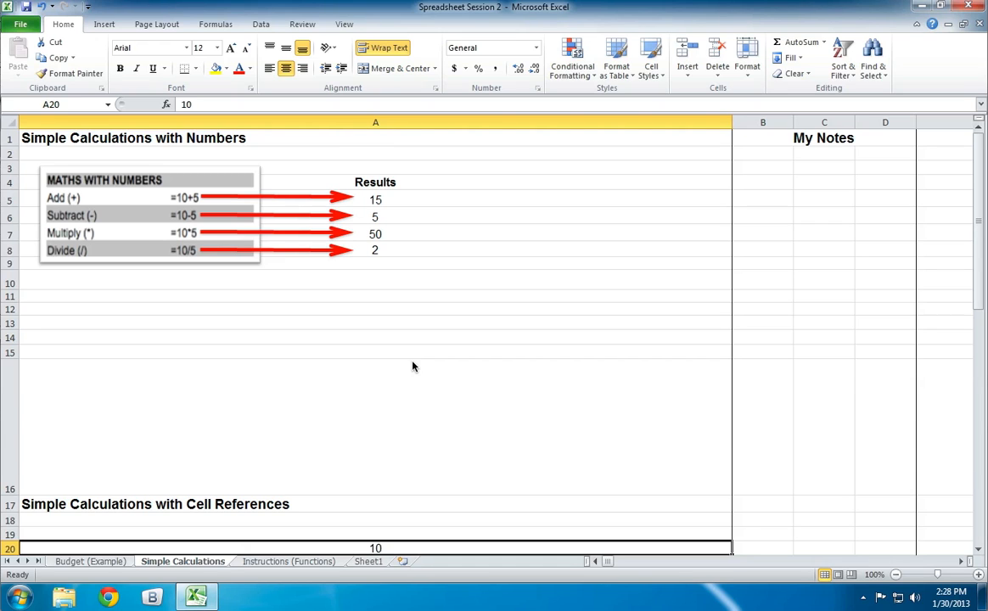
{"action": "scroll", "coordinate": [414, 365], "scroll_direction": "down", "scroll_amount": 2}
{"action": "scroll", "coordinate": [414, 365], "scroll_direction": "down", "scroll_amount": 1}
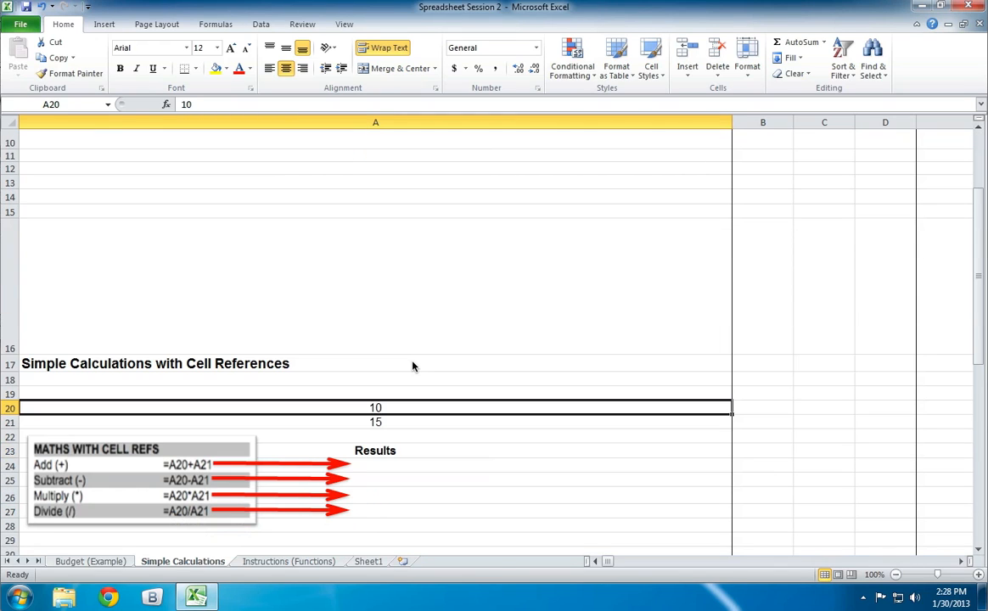
- Set the value of cell A21 to 5 and review the Maths with Numbers formulas above
{"action": "key", "text": "Return"}
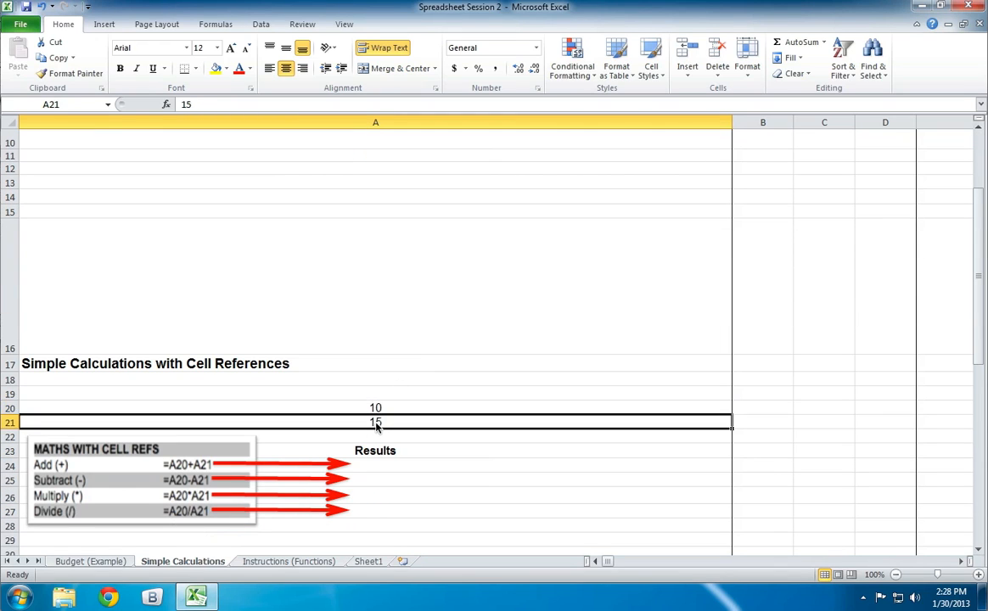
{"action": "left_click", "coordinate": [186, 103]}
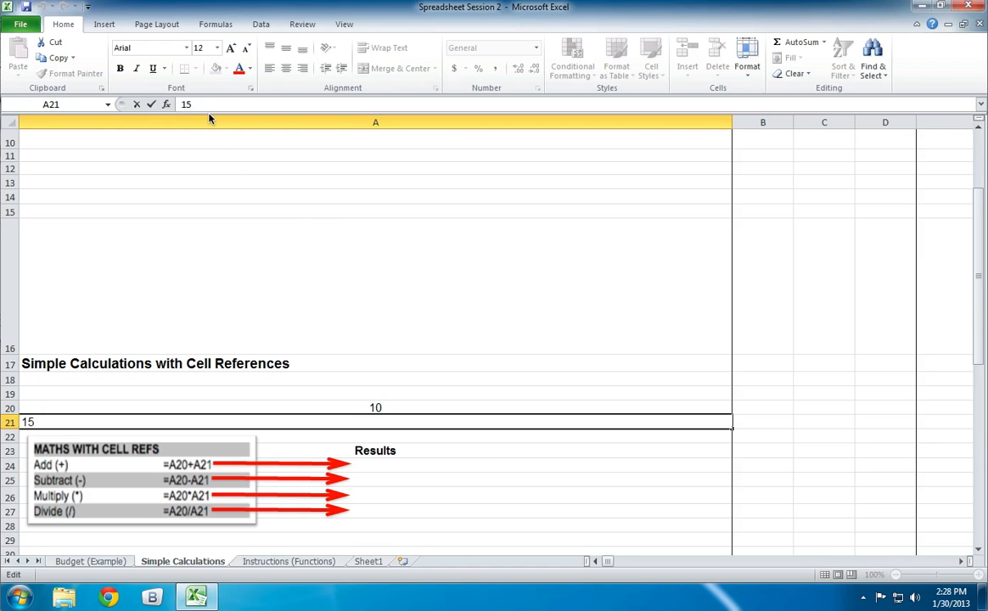
{"action": "key", "text": "BackSpace"}
{"action": "key", "text": "Return"}
{"action": "scroll", "coordinate": [265, 289], "scroll_direction": "up", "scroll_amount": 1}
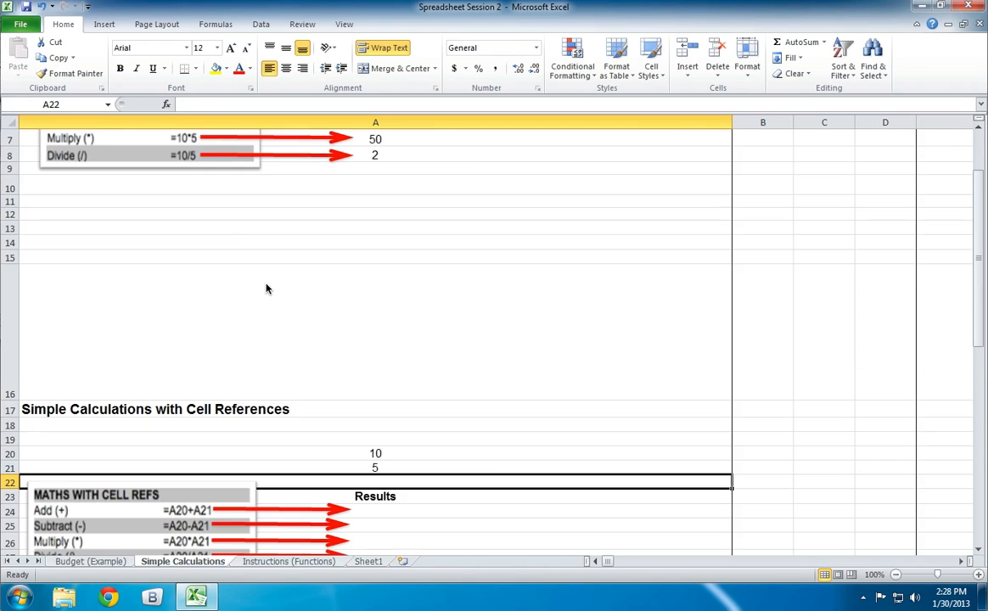
{"action": "scroll", "coordinate": [266, 289], "scroll_direction": "up", "scroll_amount": 1}
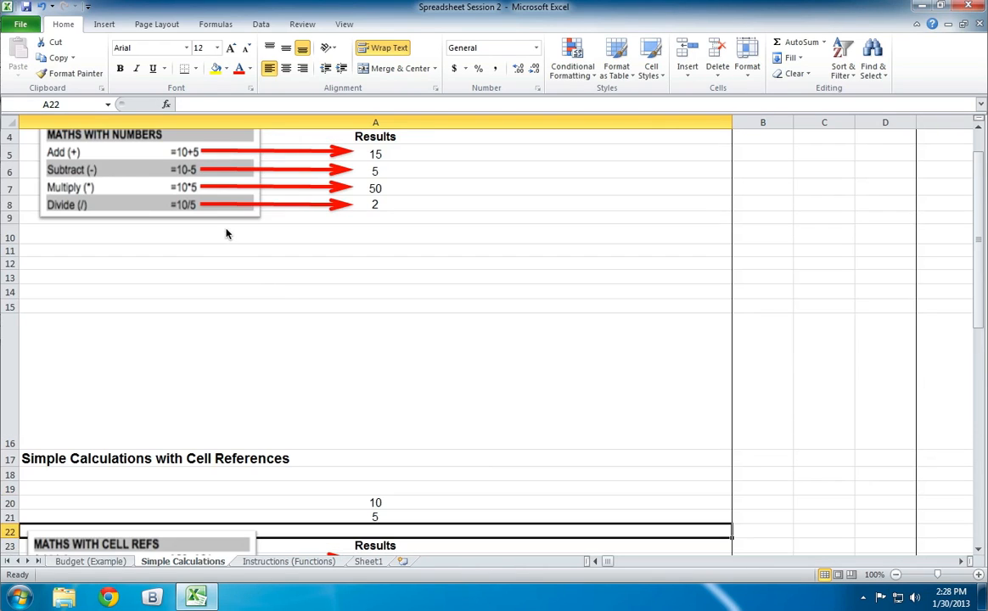
- Begin the addition formula in cell A24 with a reference to cell A20 instead of the plain numbers 10+5
{"action": "scroll", "coordinate": [324, 282], "scroll_direction": "down", "scroll_amount": 2}
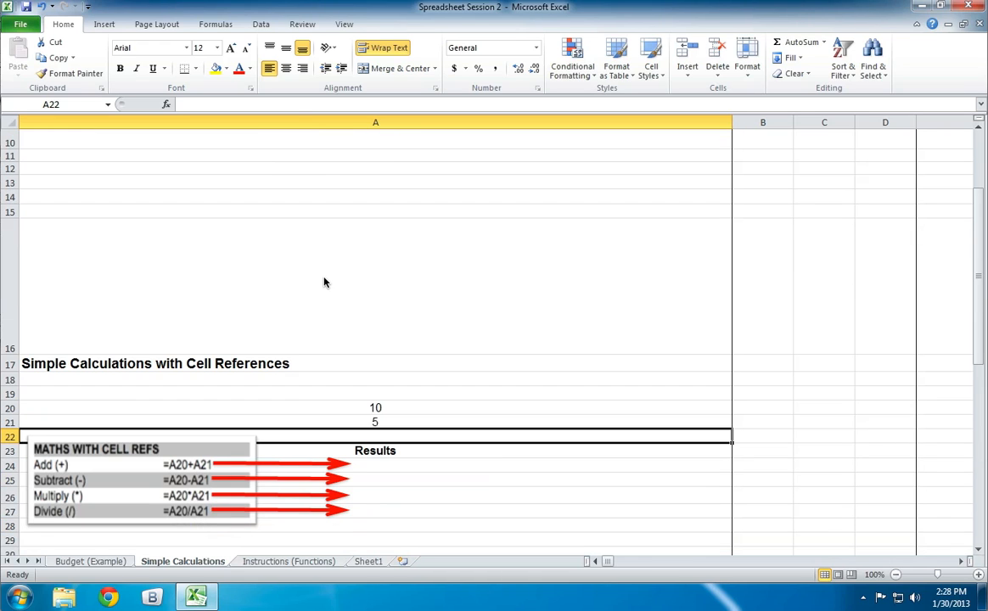
{"action": "scroll", "coordinate": [323, 281], "scroll_direction": "down", "scroll_amount": 1}
{"action": "left_click", "coordinate": [388, 426]}
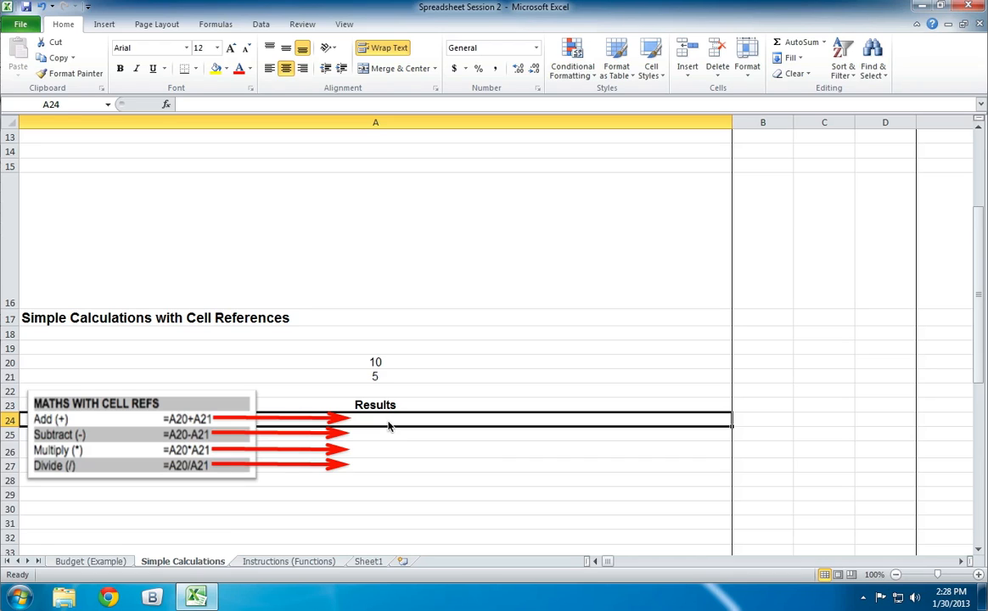
{"action": "type", "text": "=10+5"}
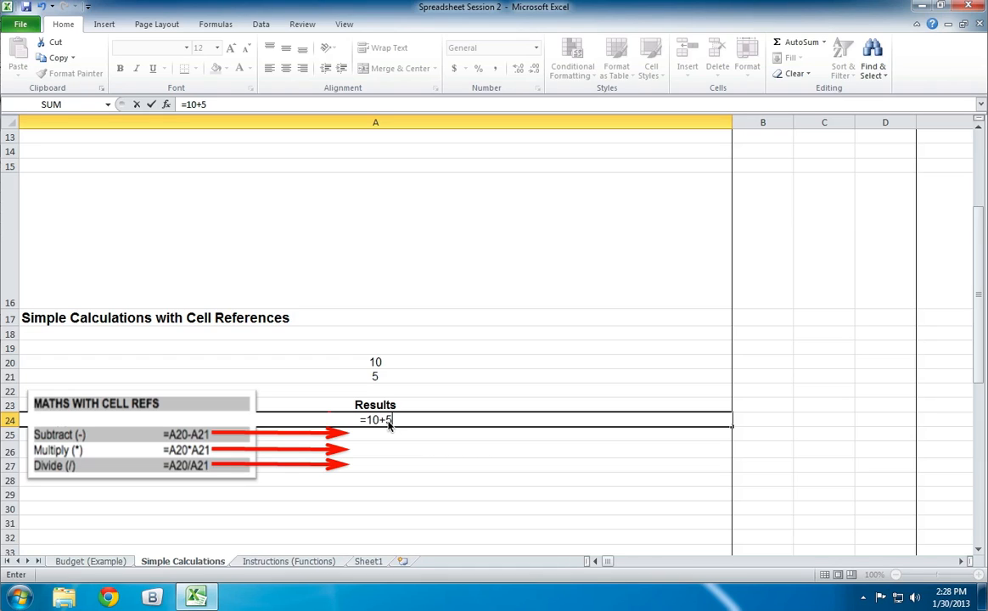
{"action": "key", "text": "BackSpace"}
{"action": "key", "text": "BackSpace"}
{"action": "key", "text": "BackSpace"}
{"action": "key", "text": "BackSpace"}
{"action": "type", "text": "a21"}
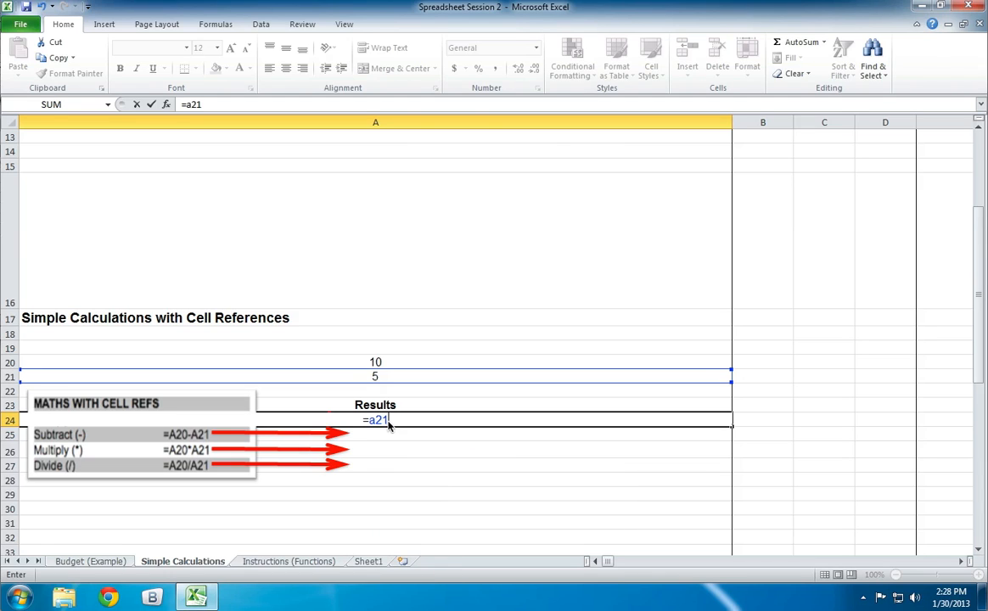
{"action": "key", "text": "BackSpace"}
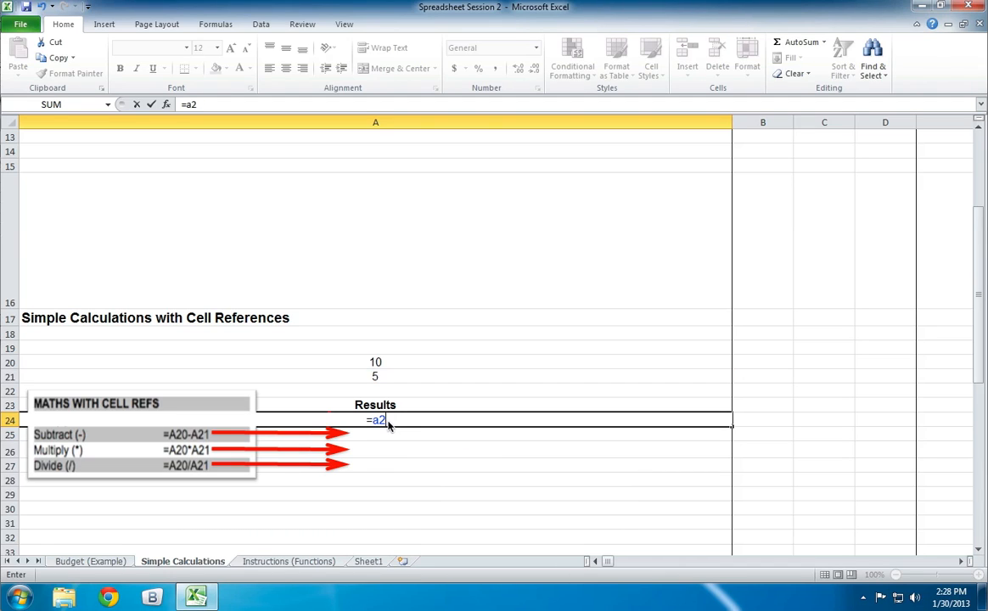
{"action": "type", "text": "0"}
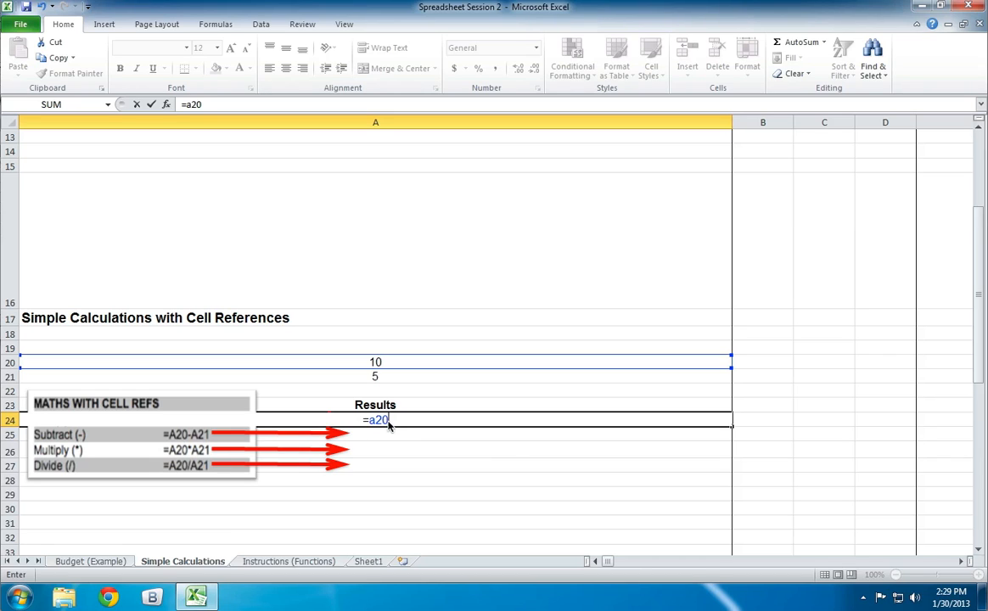
{"action": "key", "text": "BackSpace"}
{"action": "type", "text": "1"}
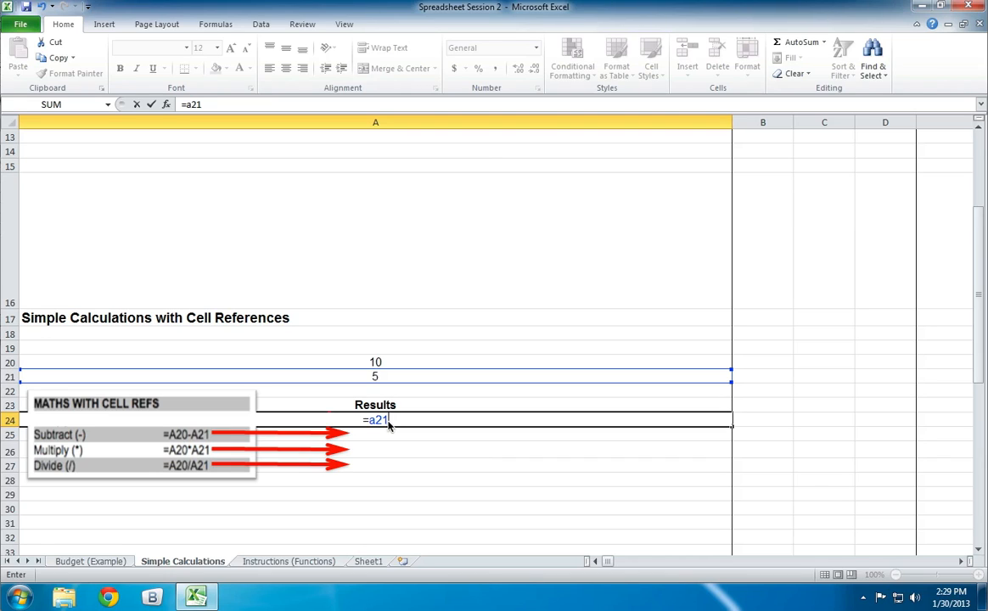
{"action": "key", "text": "BackSpace"}
{"action": "type", "text": "0"}
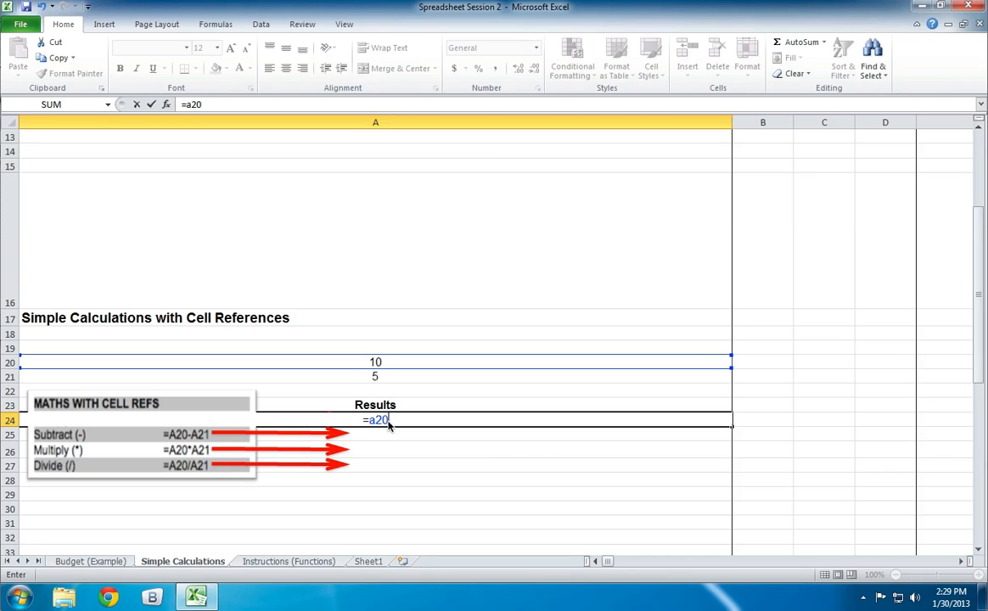
- Complete the addition formula in cell A24 as =A20+A21
{"action": "type", "text": "+a21"}
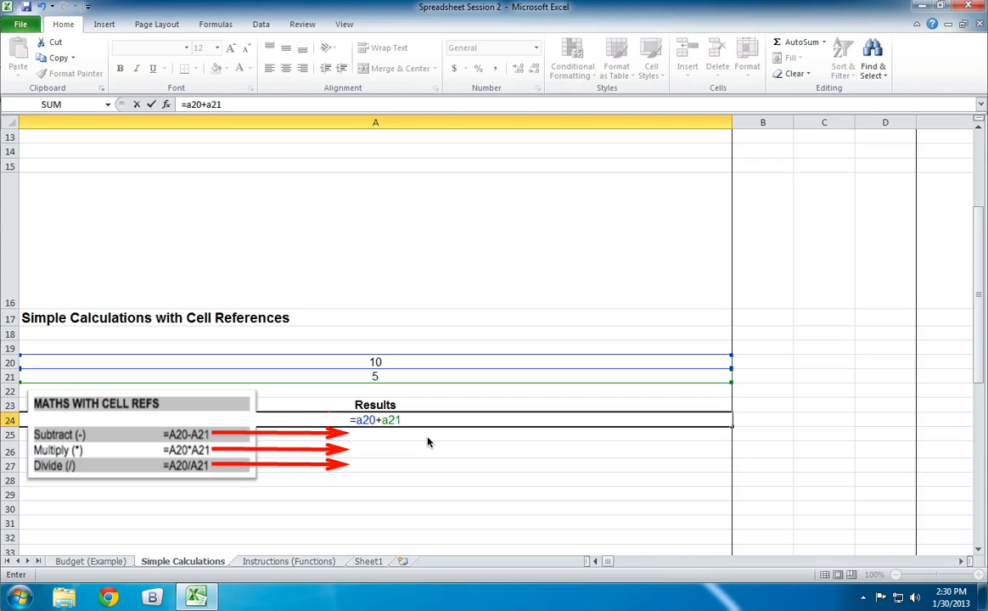
{"action": "key", "text": "Return"}
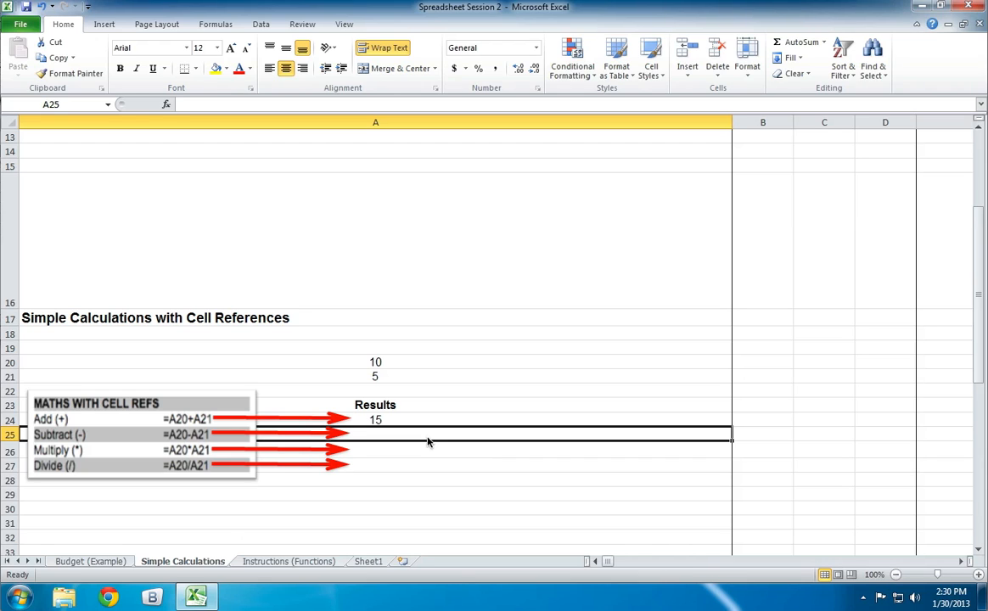
- Enter the subtraction formula =A20-A21 in cell A25
{"action": "type", "text": "=a20"}
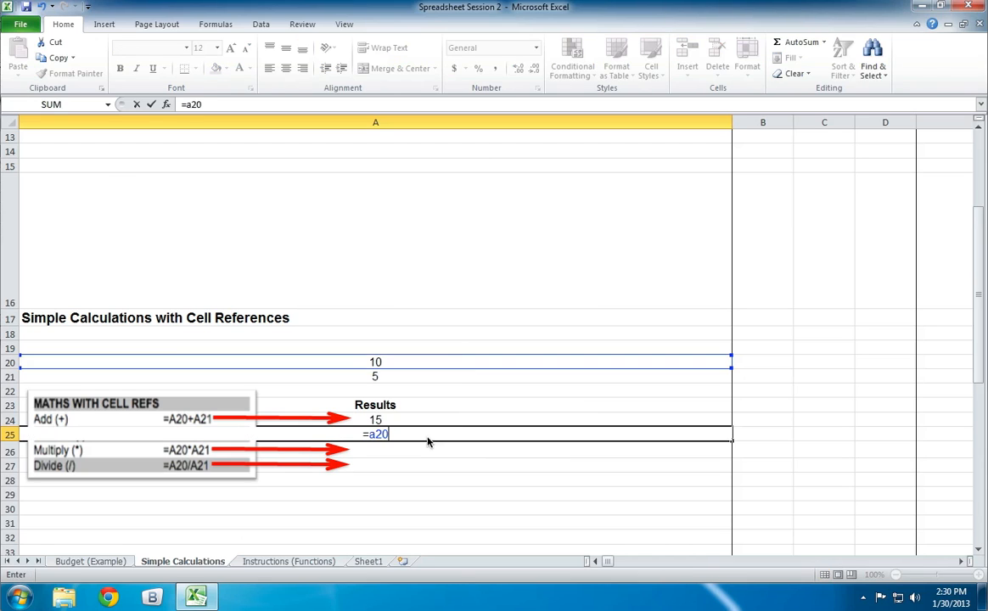
{"action": "type", "text": "-a21"}
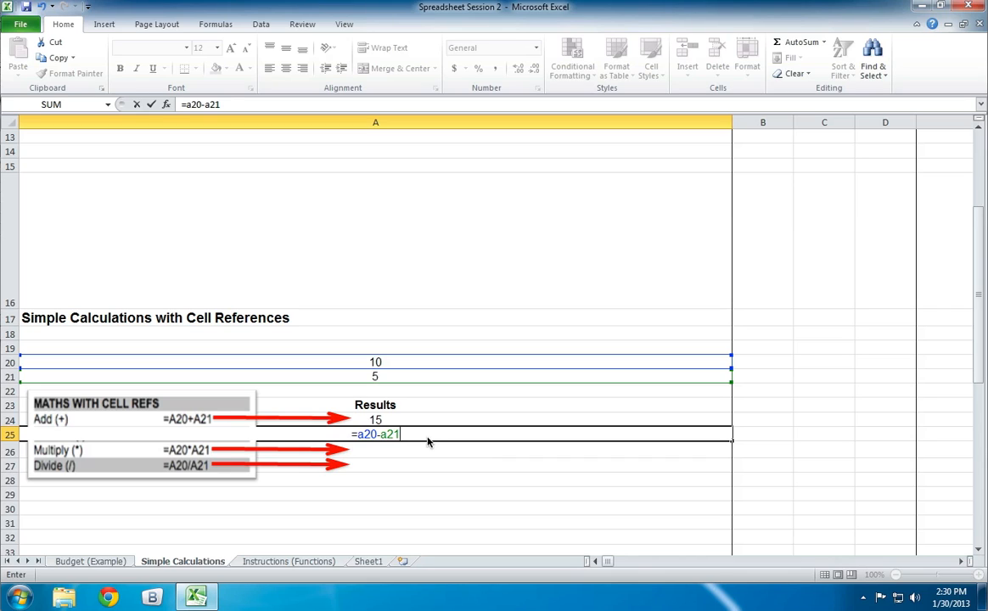
{"action": "key", "text": "Return"}
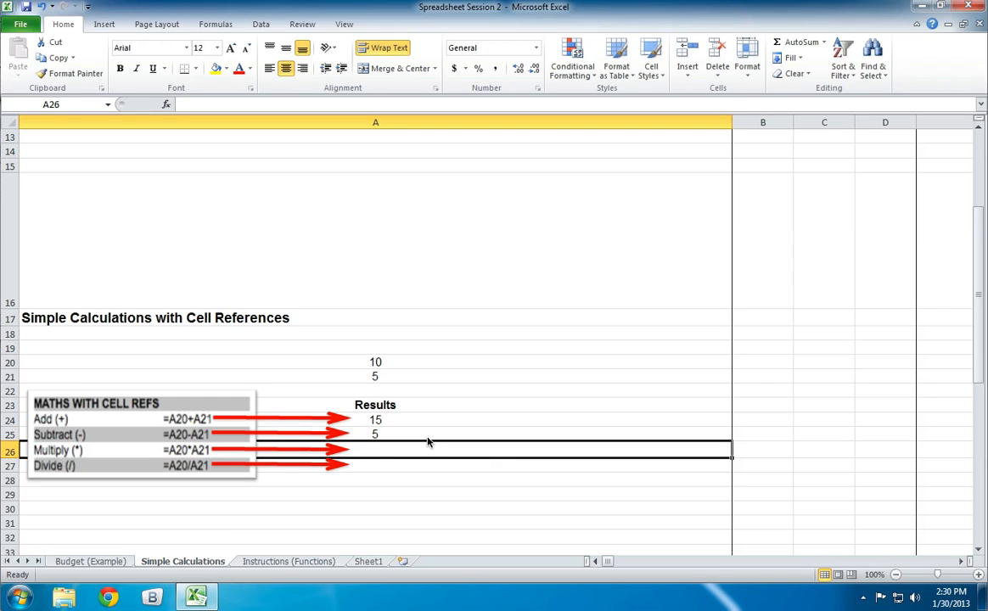
- Enter the multiplication formula =A20*A21 in cell A26, picking the referenced cells on the sheet
{"action": "type", "text": "=="}
{"action": "key", "text": "BackSpace"}
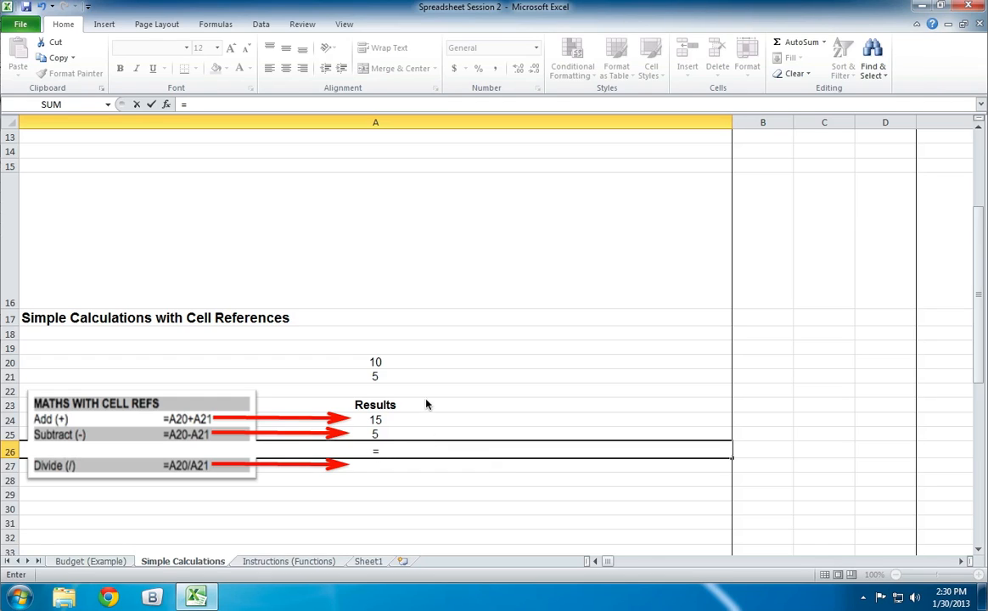
{"action": "left_click", "coordinate": [394, 365]}
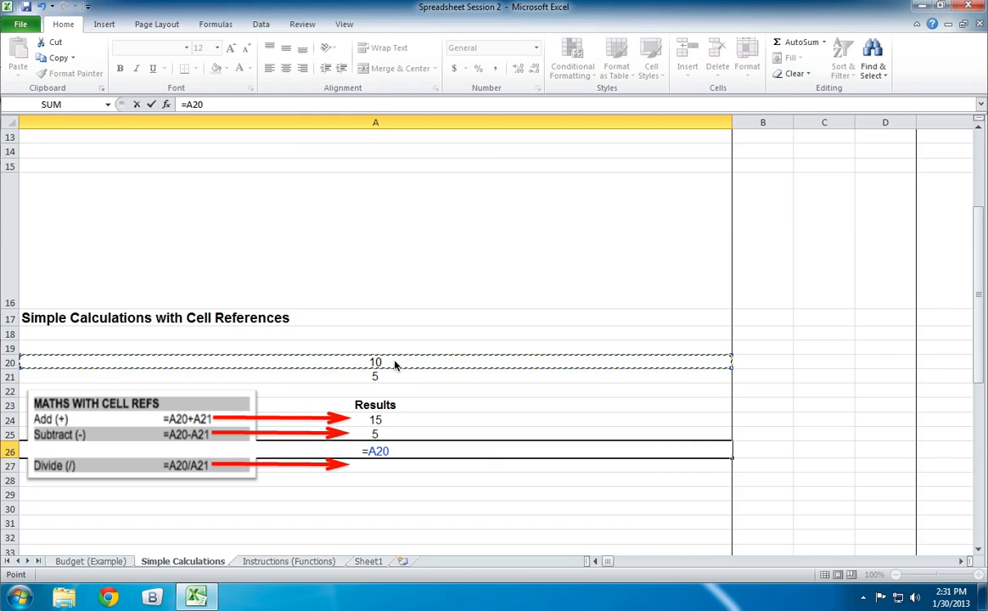
{"action": "type", "text": "*"}
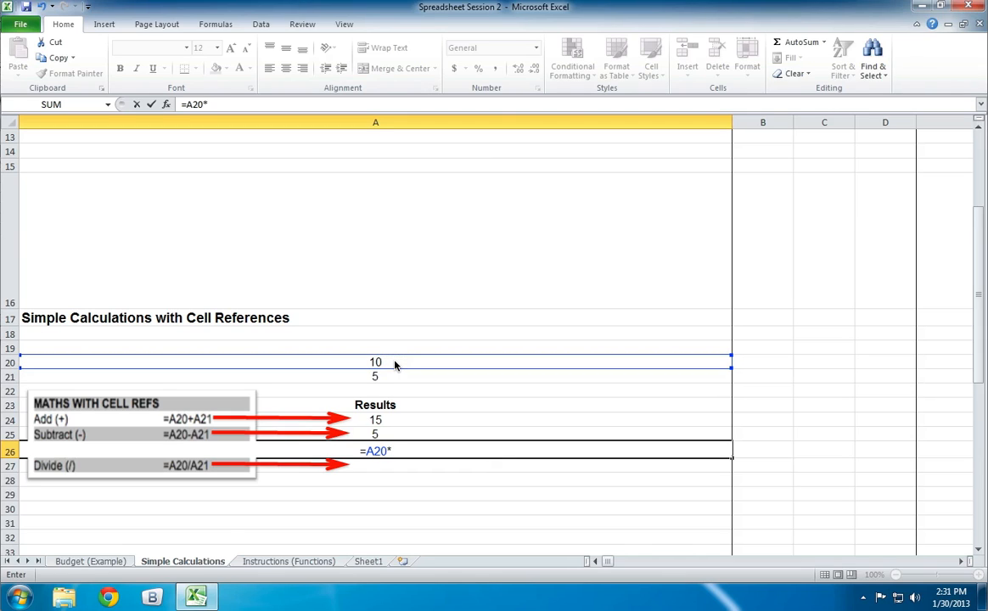
{"action": "left_click", "coordinate": [389, 381]}
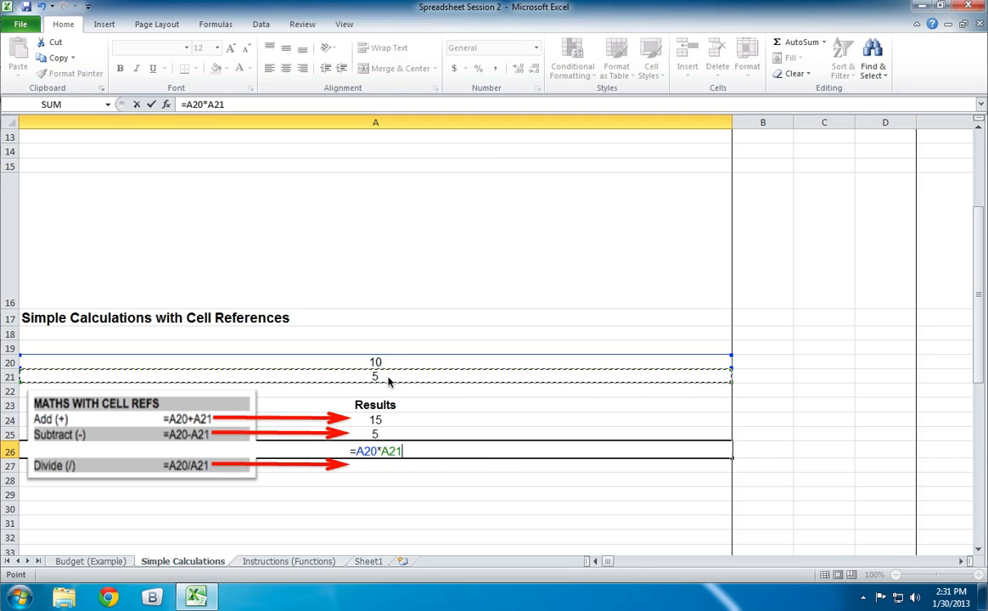
{"action": "key", "text": "Return"}
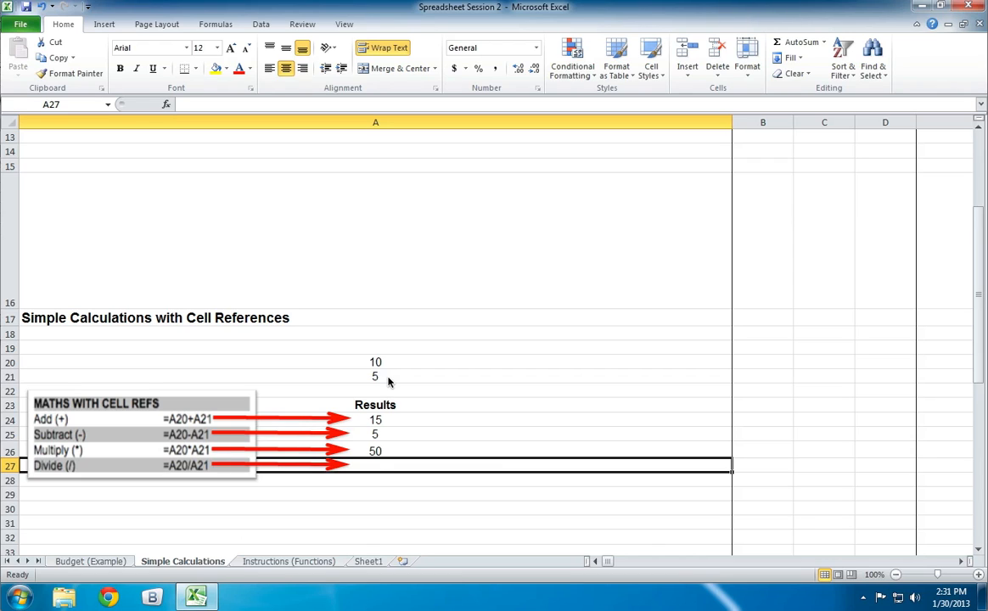
- Enter the division formula =A20/A21 in cell A27, picking the referenced cells on the sheet
{"action": "type", "text": "="}
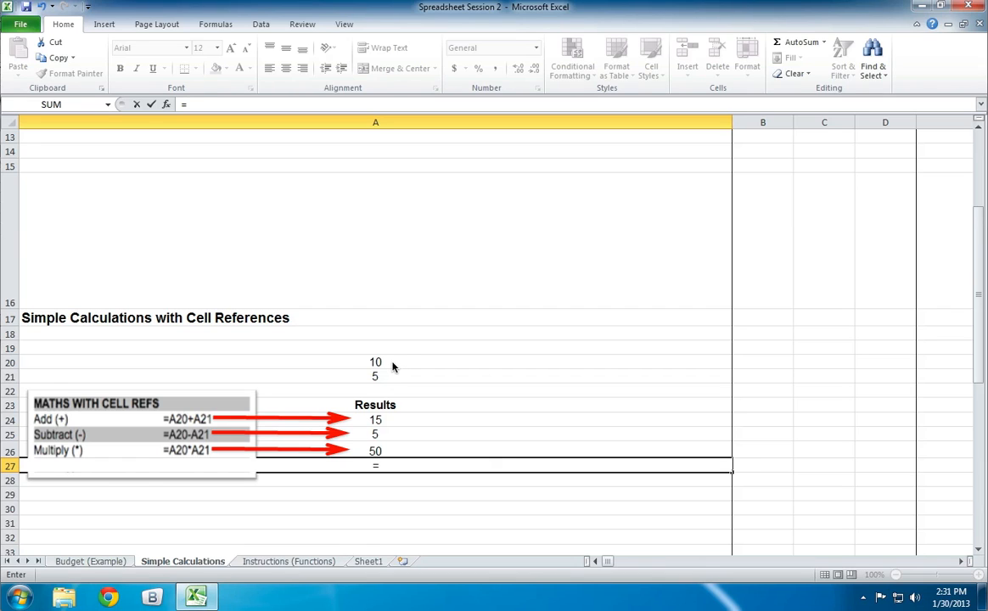
{"action": "left_click", "coordinate": [393, 366]}
{"action": "type", "text": "/"}
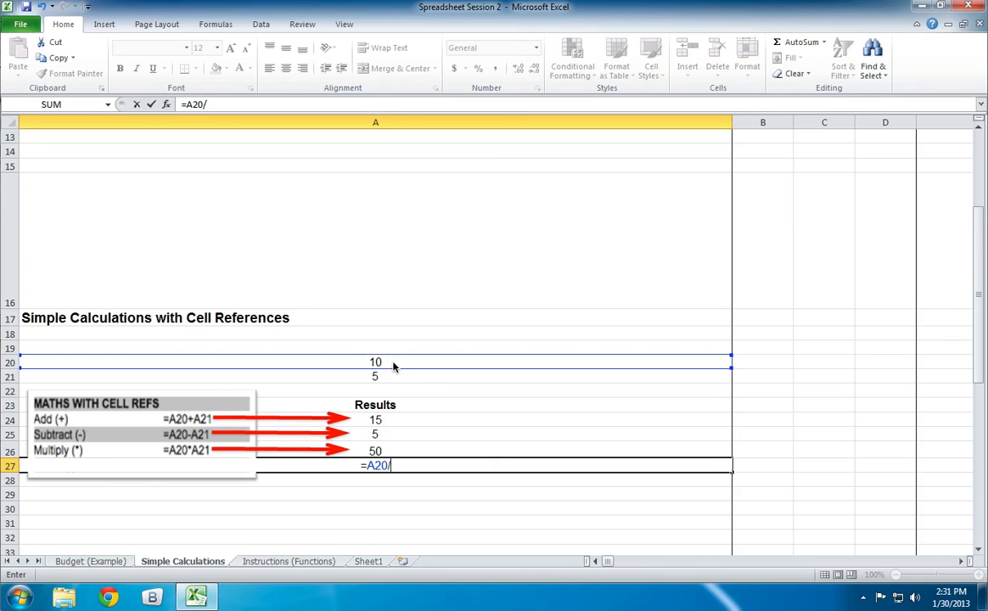
{"action": "left_click", "coordinate": [371, 377]}
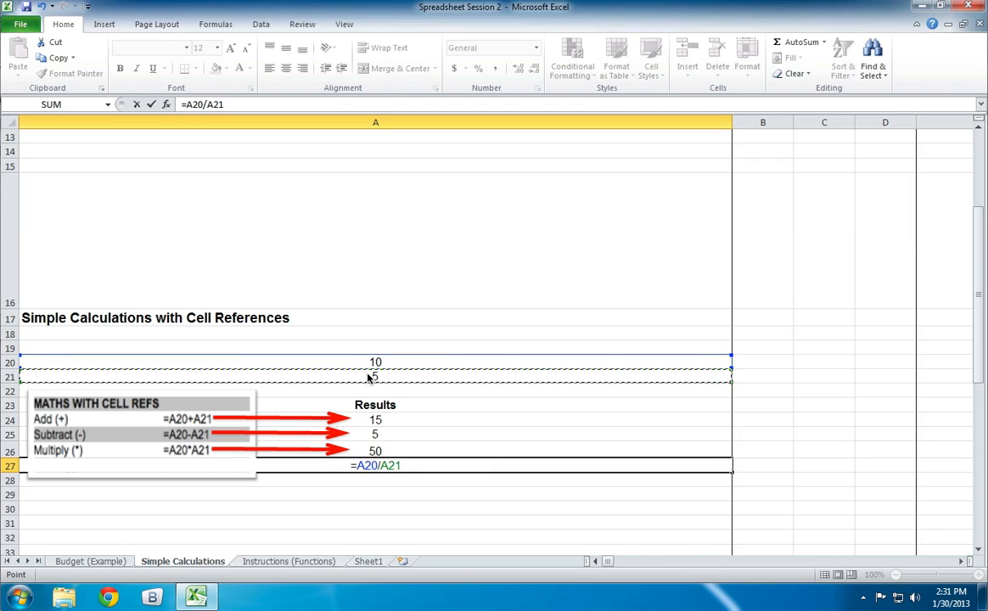
{"action": "key", "text": "alt"}
{"action": "key", "text": "alt"}
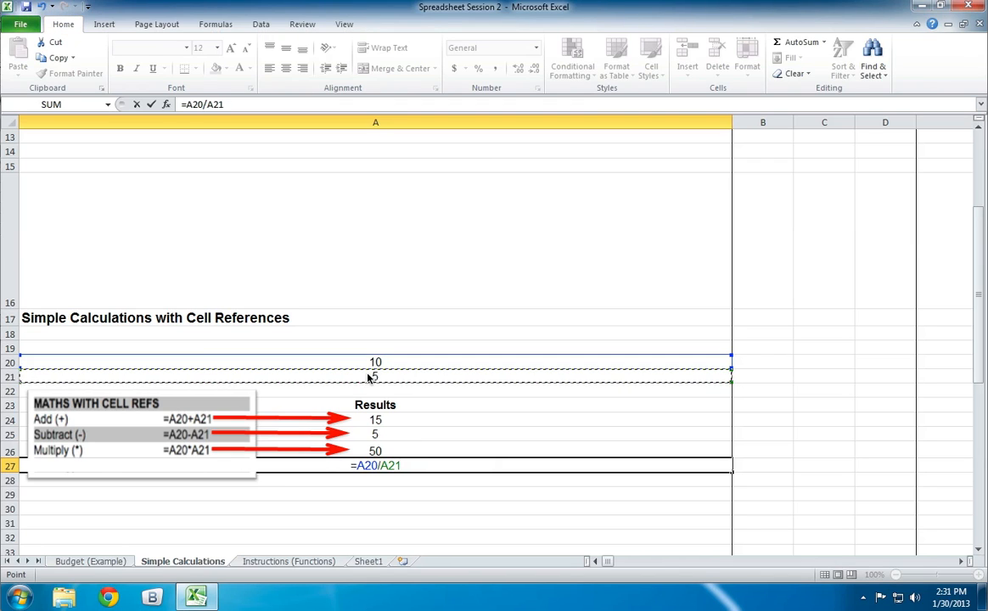
{"action": "key", "text": "Return"}
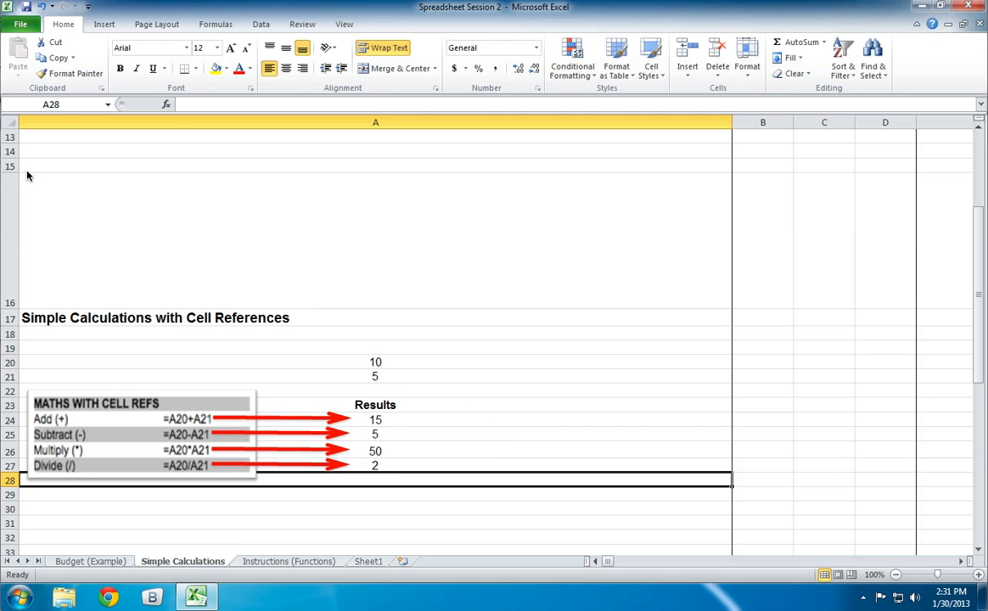
- Reduce the height of row 15 slightly and set the value of cell A21 to 15
{"action": "mouse_move", "coordinate": [12, 173]}
{"action": "left_mouse_down"}
{"action": "mouse_move", "coordinate": [11, 229]}
{"action": "mouse_move", "coordinate": [26, 170]}
{"action": "left_mouse_up"}
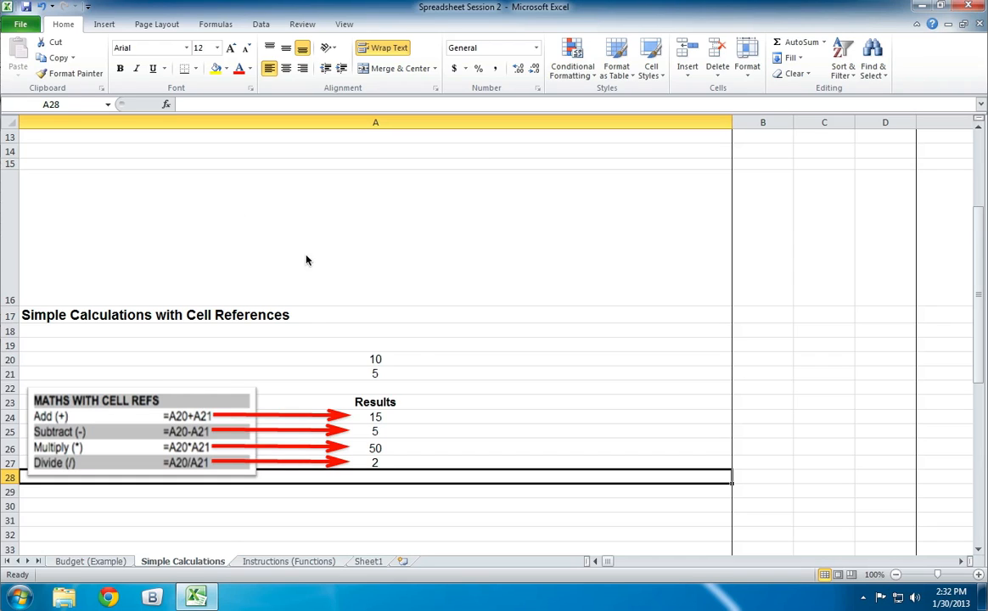
{"action": "left_click", "coordinate": [413, 375]}
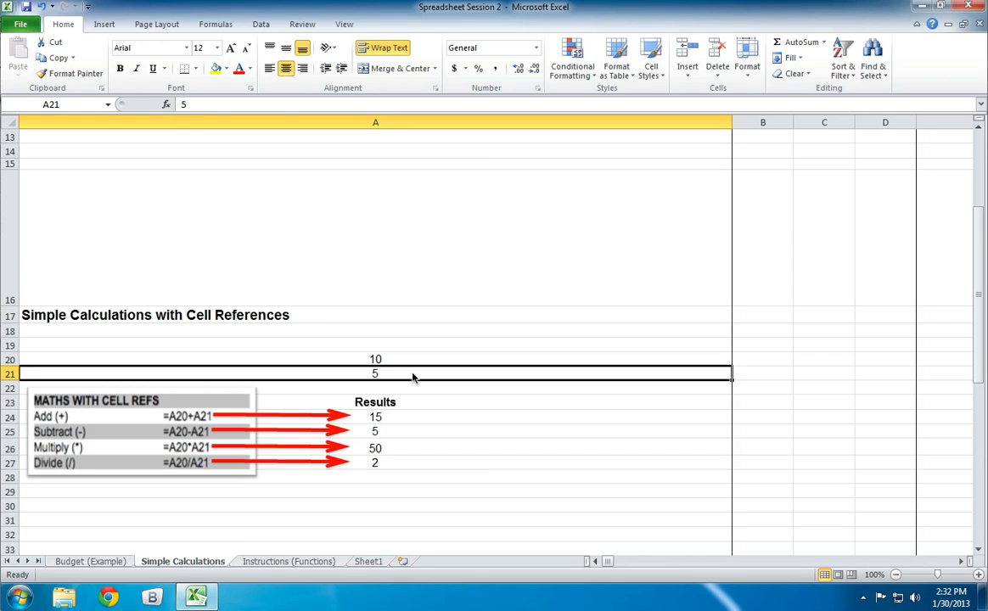
{"action": "left_click", "coordinate": [179, 106]}
{"action": "type", "text": "1"}
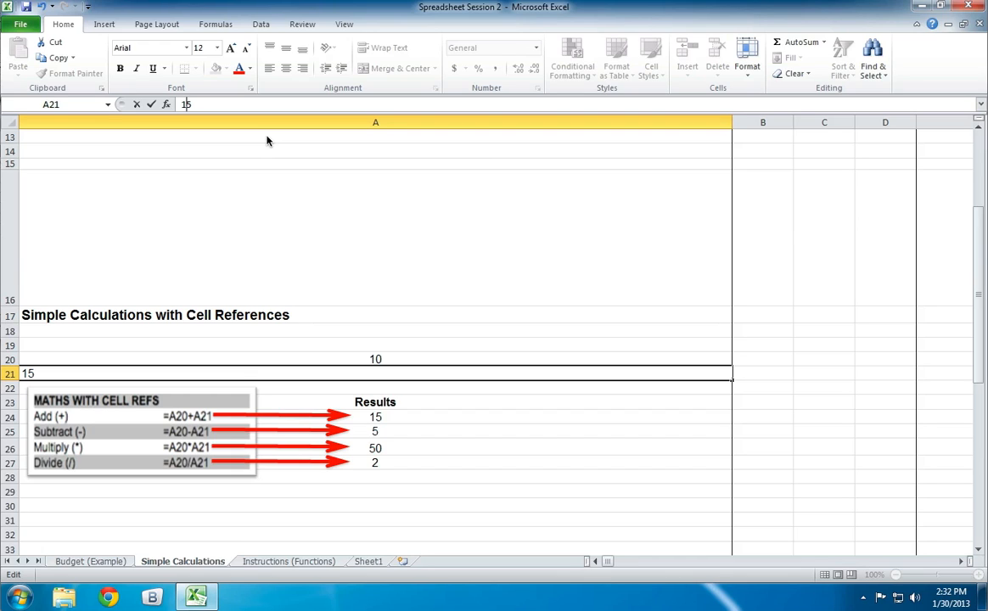
{"action": "key", "text": "Return"}
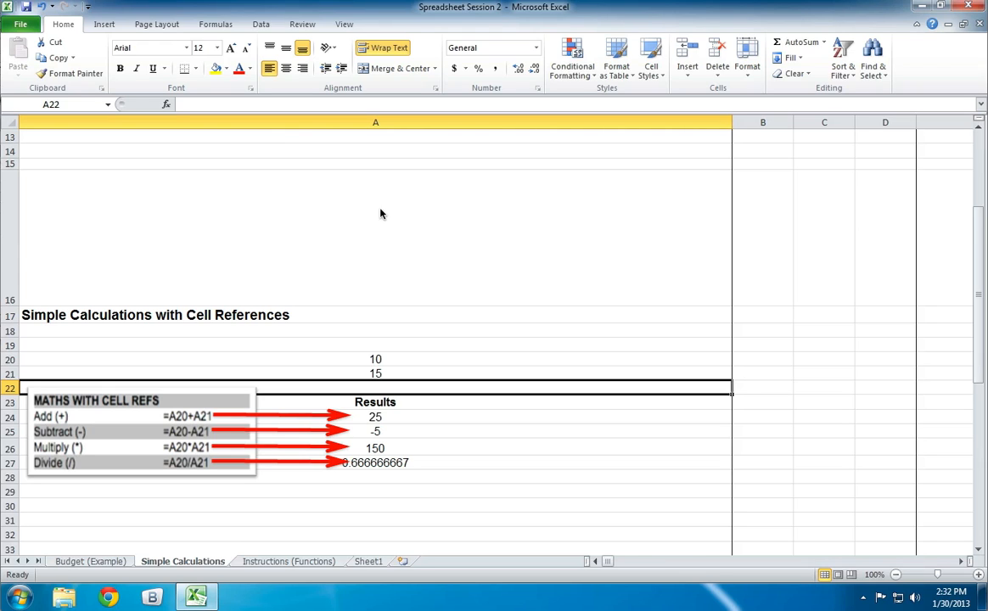
- Review the formulas in result cells A24 to A27 and set the value of cell A20 to 250
{"action": "left_click", "coordinate": [407, 417]}
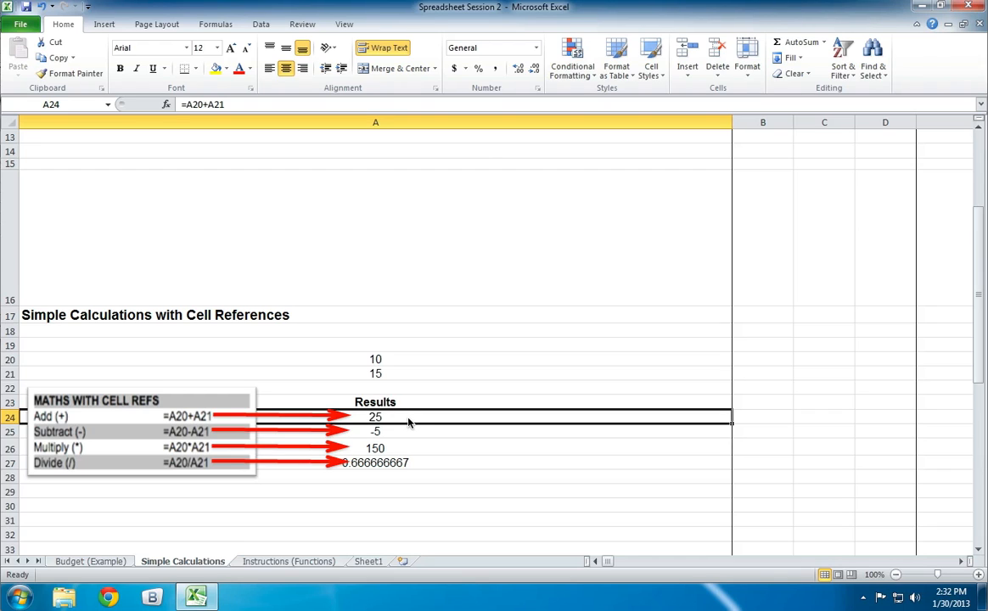
{"action": "left_click", "coordinate": [399, 433]}
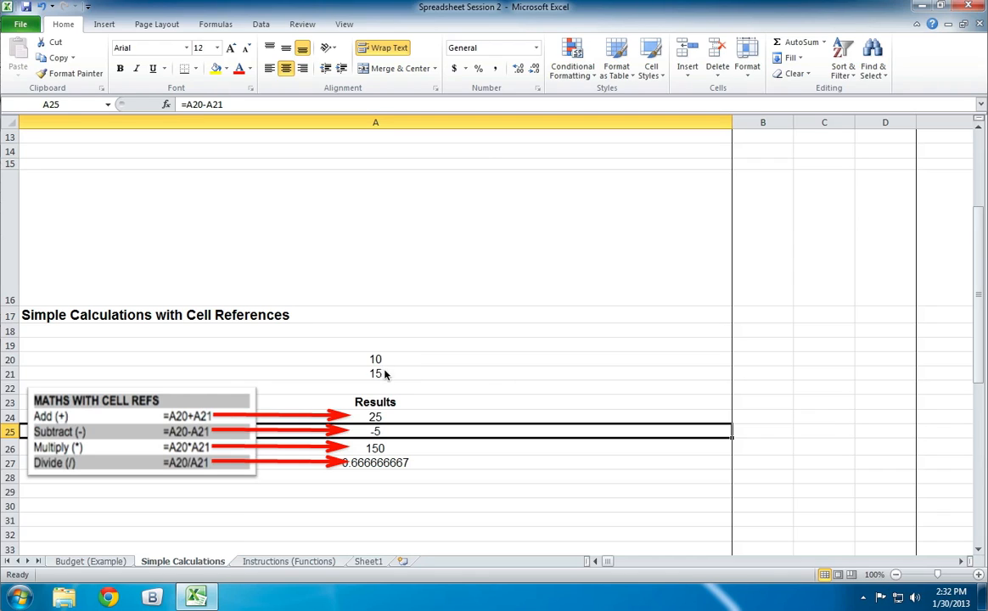
{"action": "left_click", "coordinate": [412, 452]}
{"action": "left_click", "coordinate": [432, 465]}
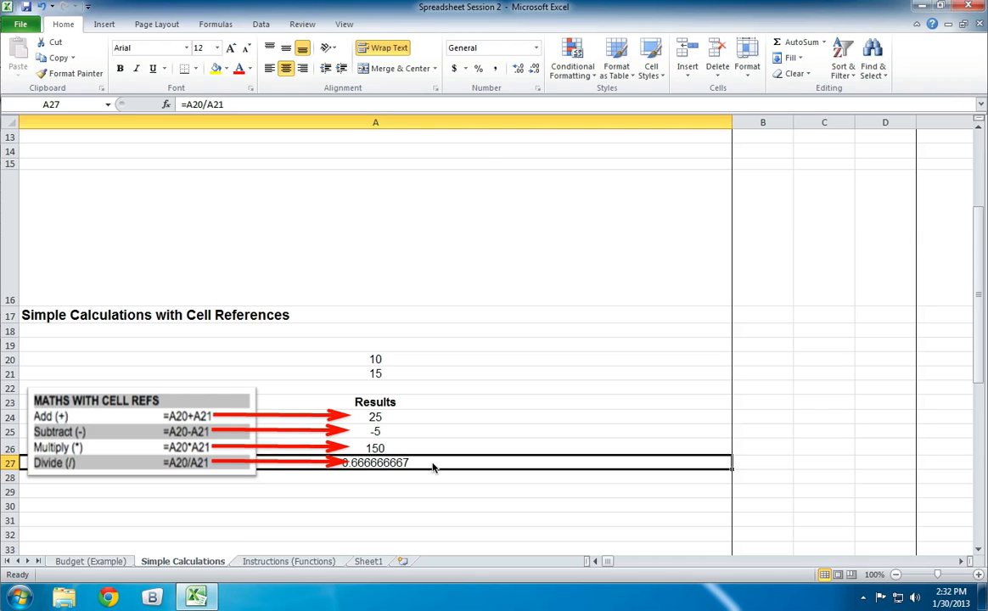
{"action": "key", "text": "Up"}
{"action": "key", "text": "Up"}
{"action": "key", "text": "Up"}
{"action": "key", "text": "Up"}
{"action": "key", "text": "Up"}
{"action": "key", "text": "Up"}
{"action": "key", "text": "Up"}
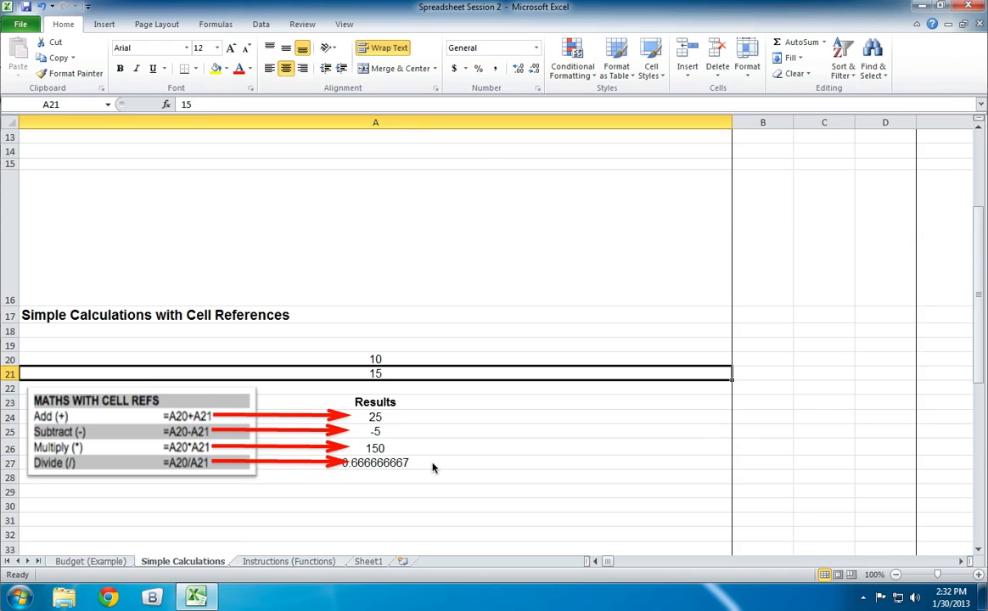
{"action": "type", "text": "250"}
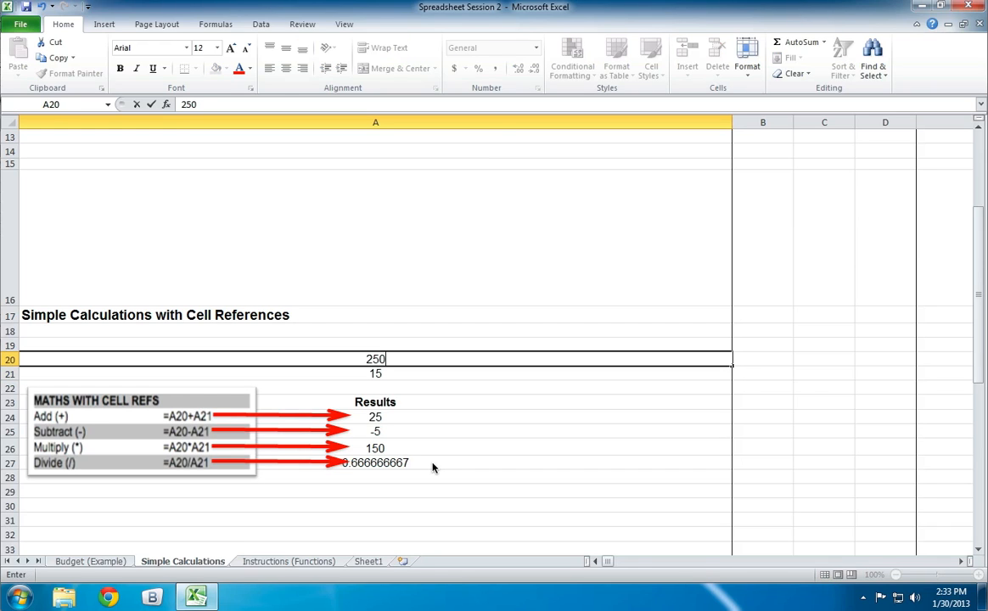
{"action": "key", "text": "alt"}
{"action": "key", "text": "alt"}
{"action": "key", "text": "Return"}
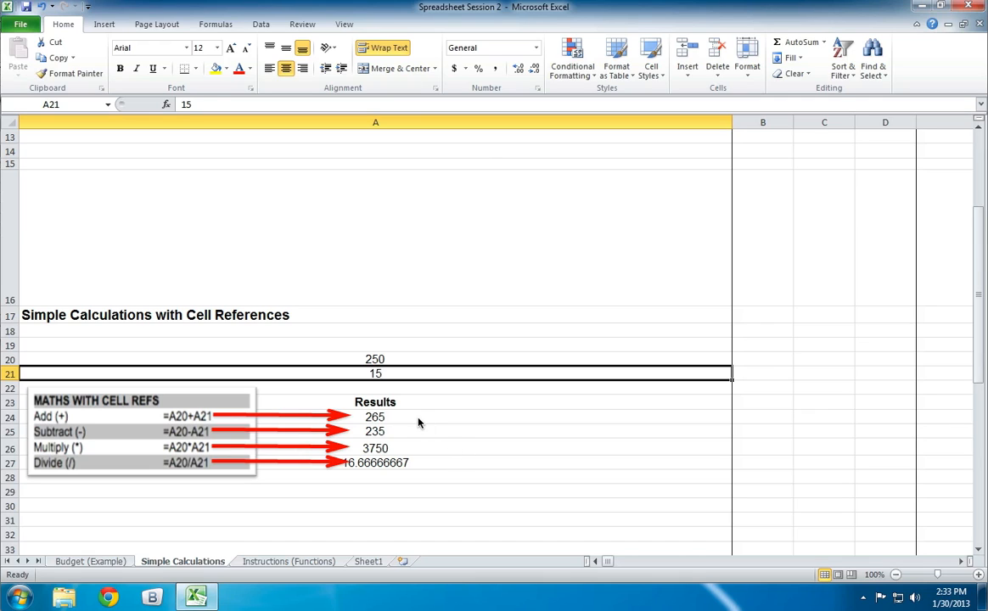
- Check the addition formula in cell A24 and open the Instructions (Functions) sheet
{"action": "left_click", "coordinate": [418, 422]}
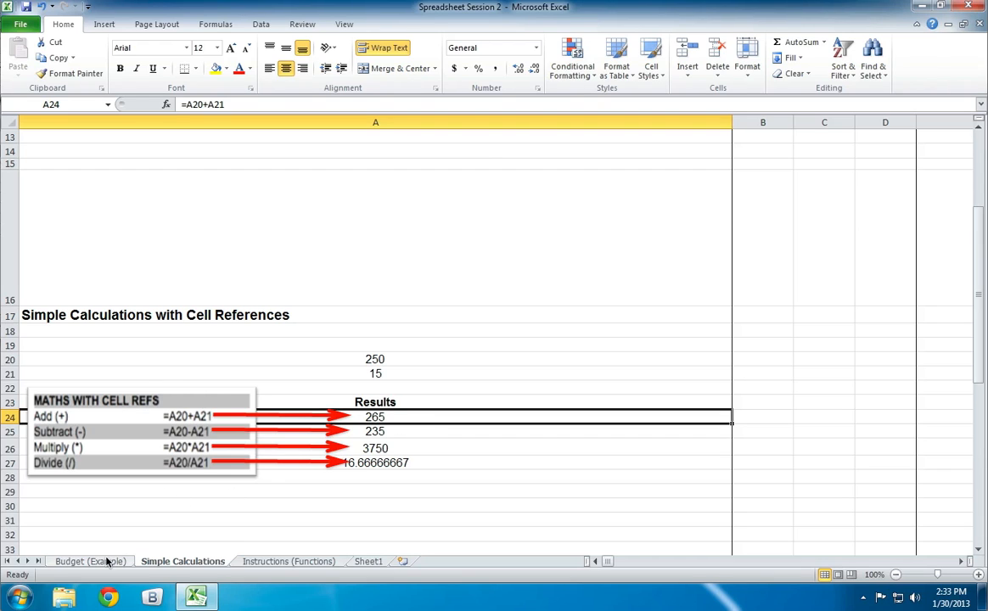
{"action": "left_click", "coordinate": [298, 560]}
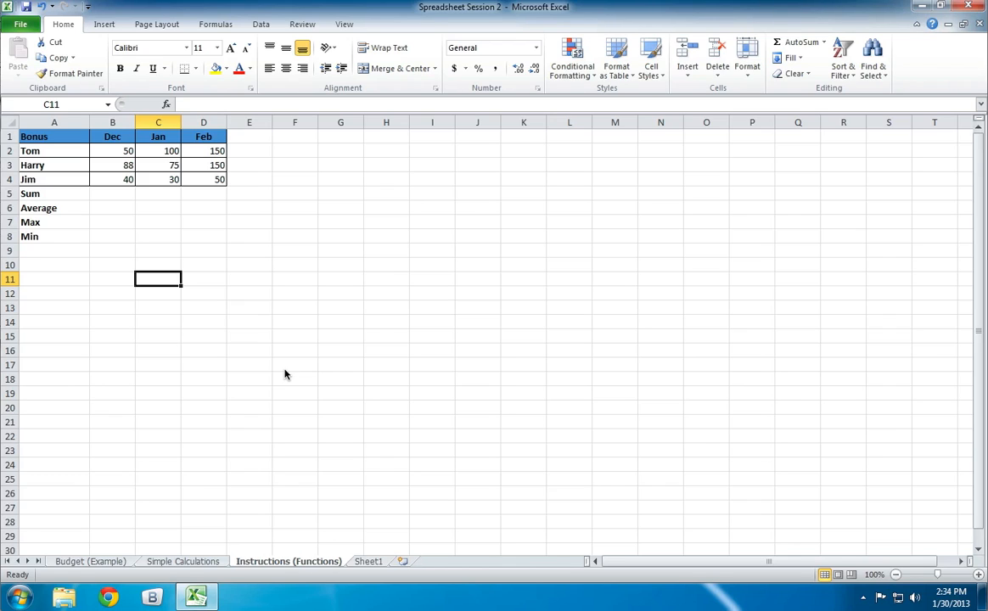
- Open the Budget (Example) sheet and select the Total Outgoings cell B9
{"action": "left_click", "coordinate": [100, 560]}
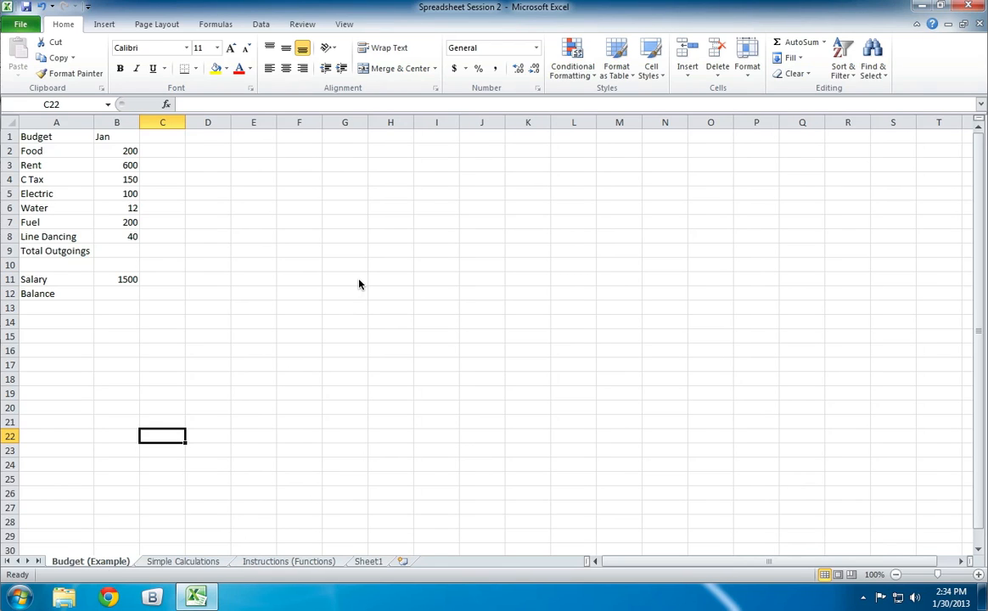
{"action": "left_click", "coordinate": [123, 252]}
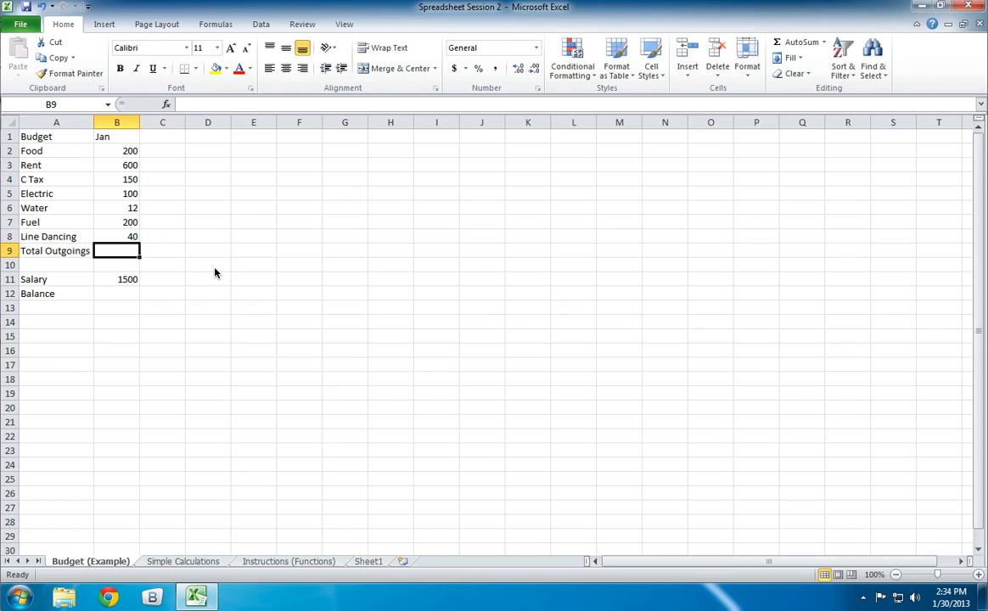
- Enter the addition formula =B2+B3+B4+B5+B6+B7+B8 in cell B9, writing out each cell reference
{"action": "type", "text": "="}
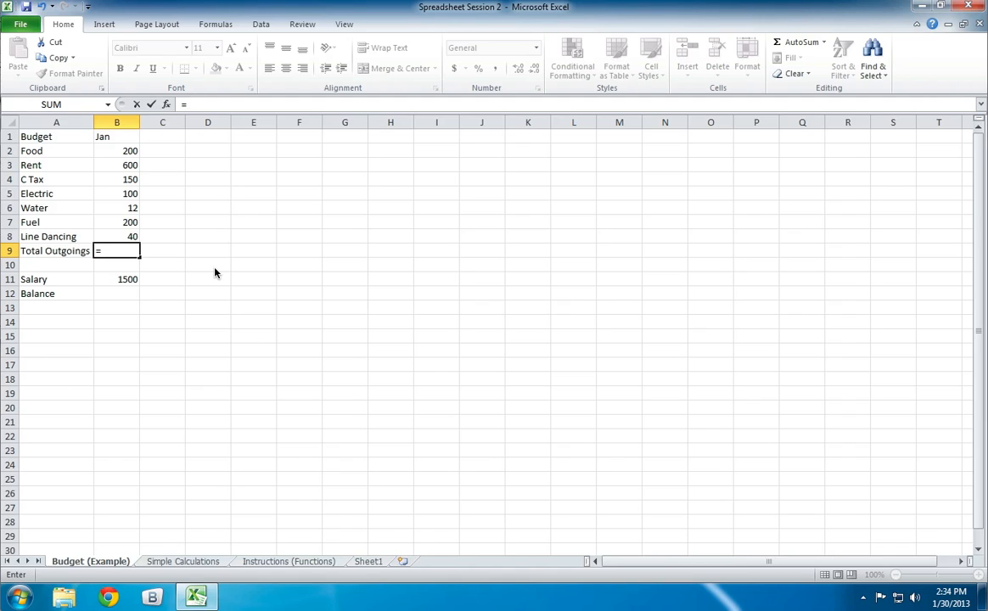
{"action": "type", "text": "b2"}
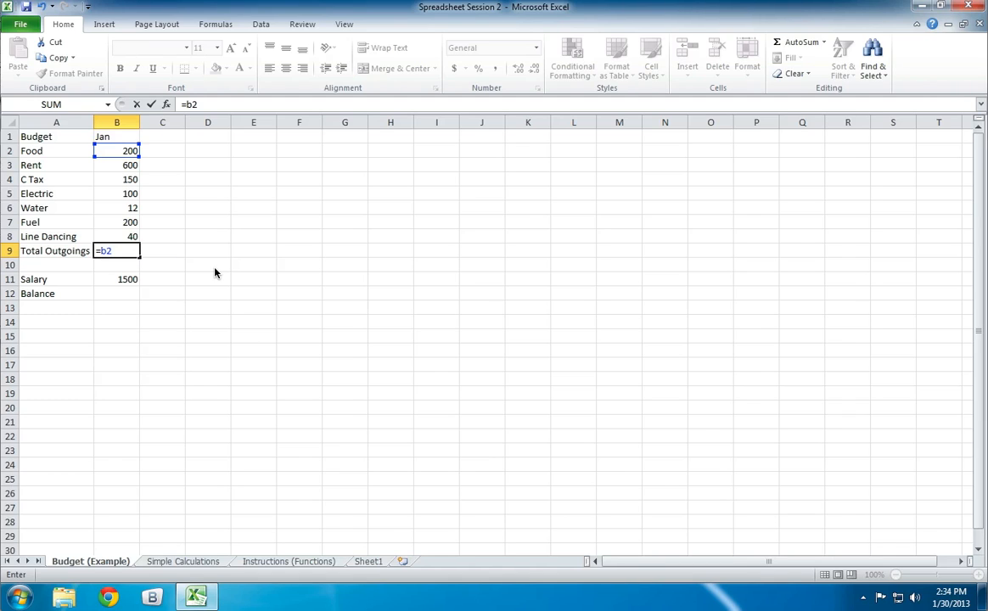
{"action": "type", "text": "+b3+b4+b5"}
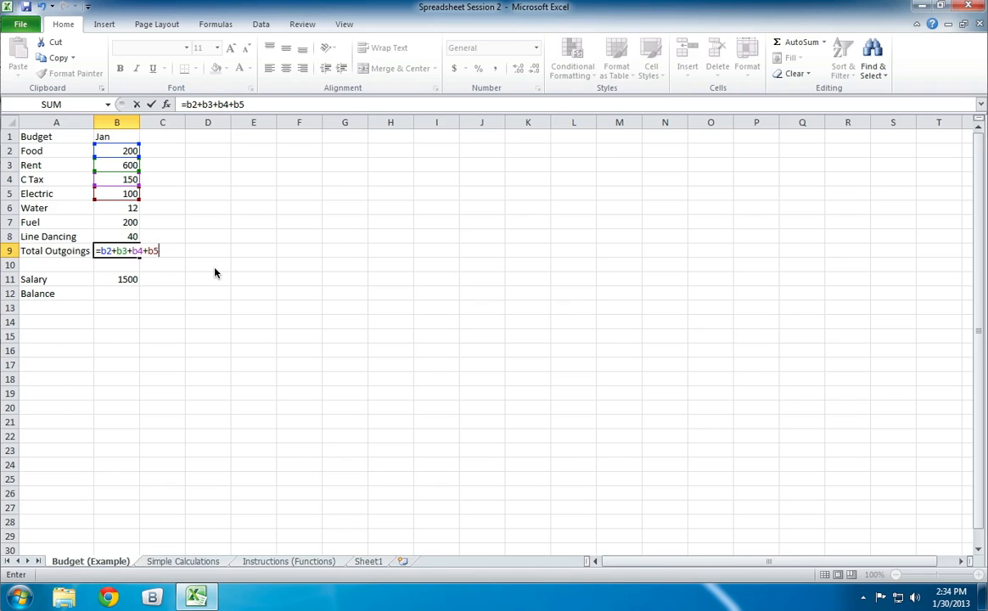
{"action": "type", "text": "+b6+b"}
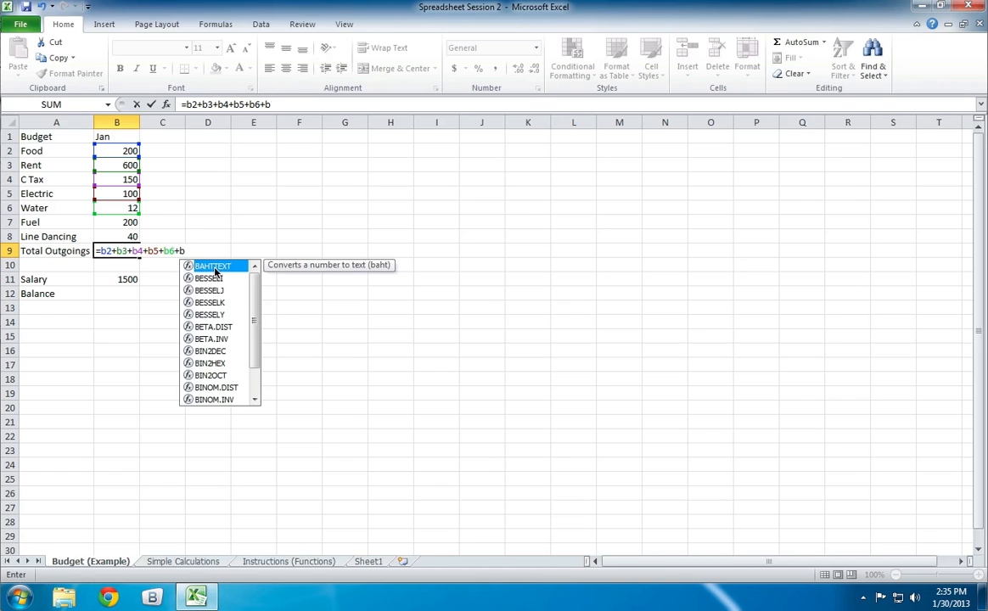
{"action": "type", "text": "7"}
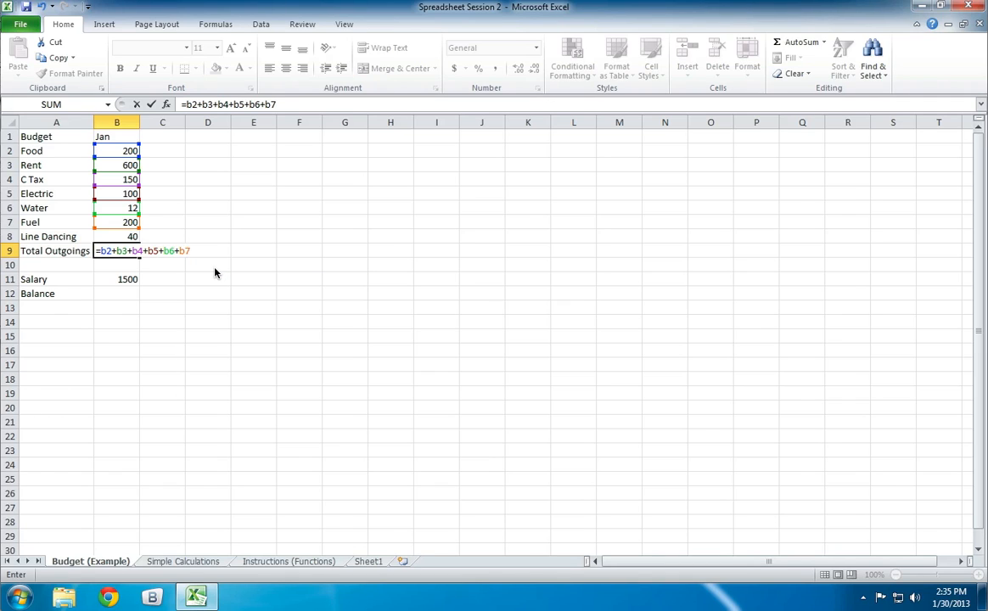
{"action": "type", "text": "+b8"}
{"action": "key", "text": "Return"}
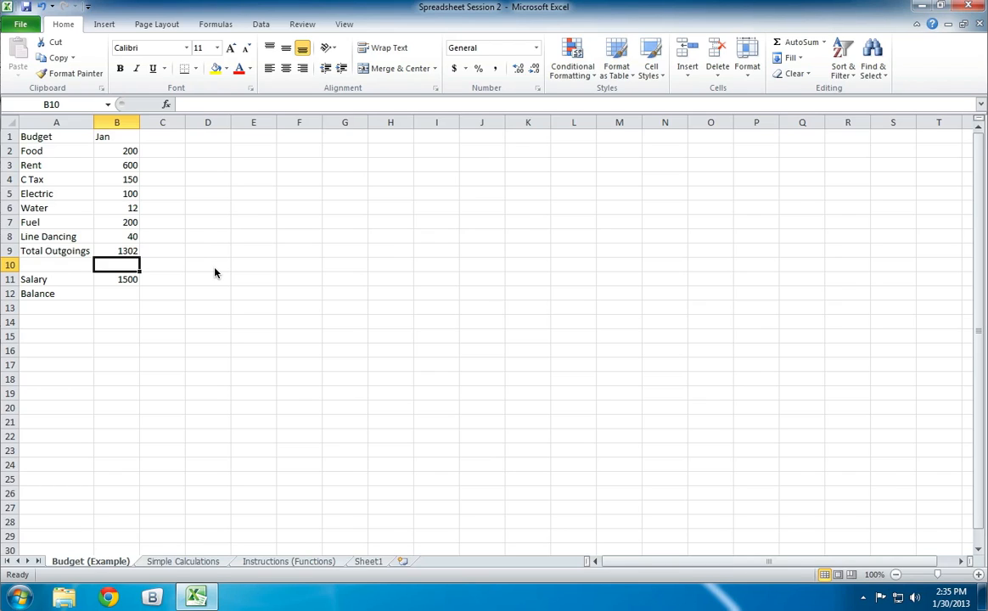
- Clear cell B9 and rebuild the formula =B2+B3+B4+B5+B6+B7+B8 by picking each expense cell on the sheet
{"action": "key", "text": "Up"}
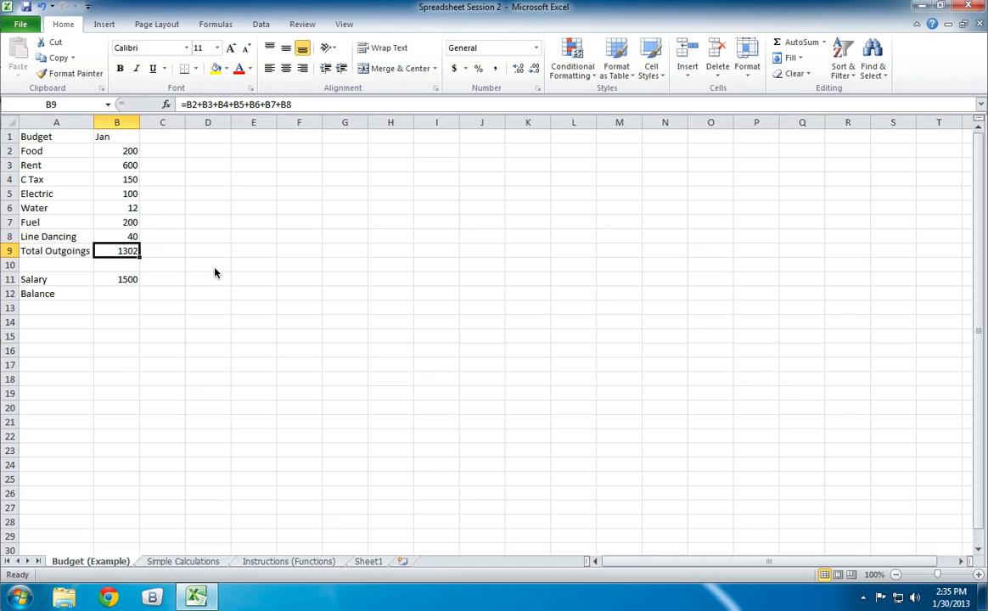
{"action": "key", "text": "Delete"}
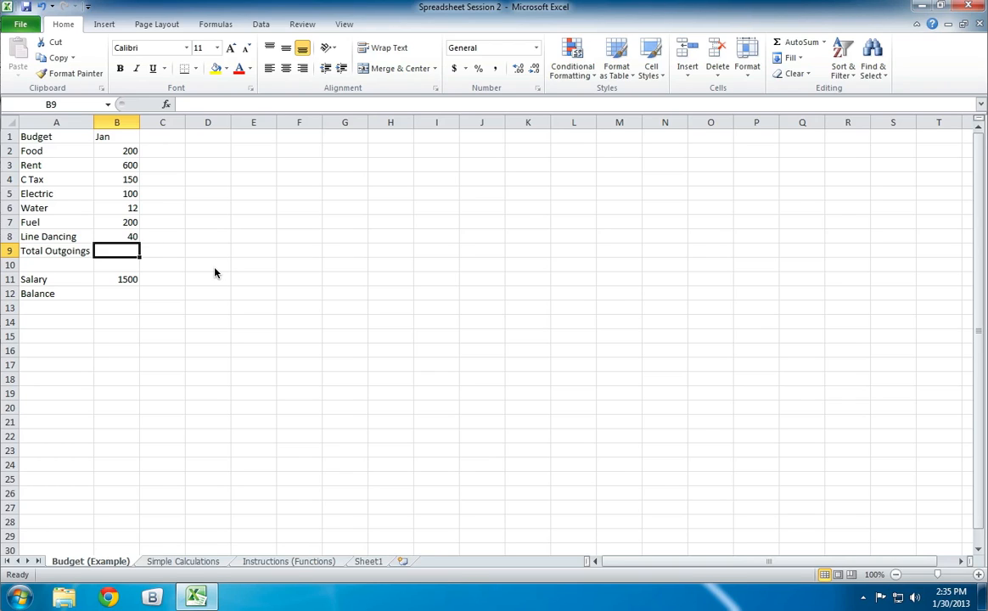
{"action": "type", "text": "="}
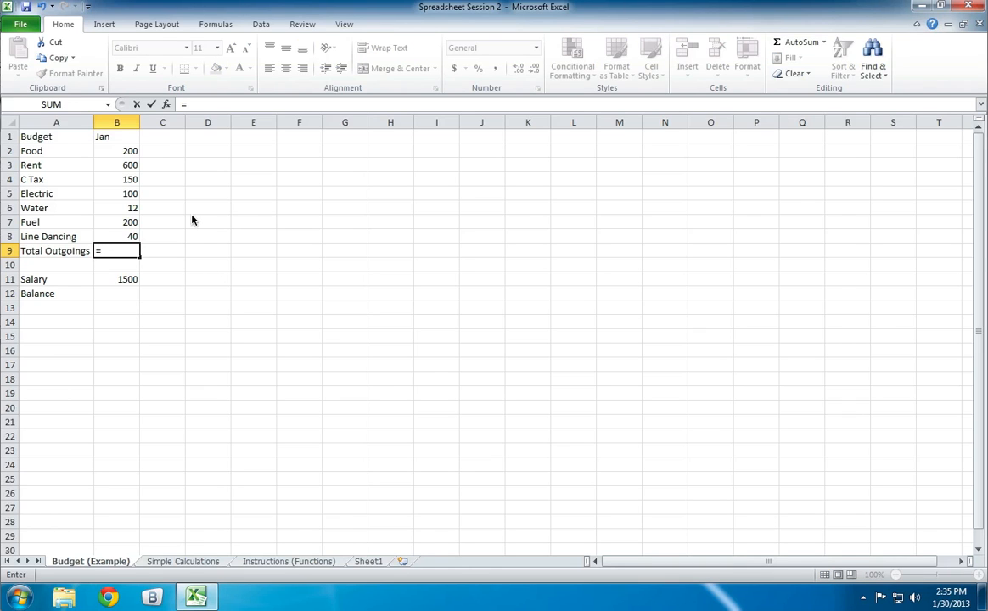
{"action": "left_click", "coordinate": [124, 152]}
{"action": "type", "text": "+"}
{"action": "left_click", "coordinate": [123, 166]}
{"action": "type", "text": "+"}
{"action": "left_click", "coordinate": [124, 179]}
{"action": "type", "text": "+"}
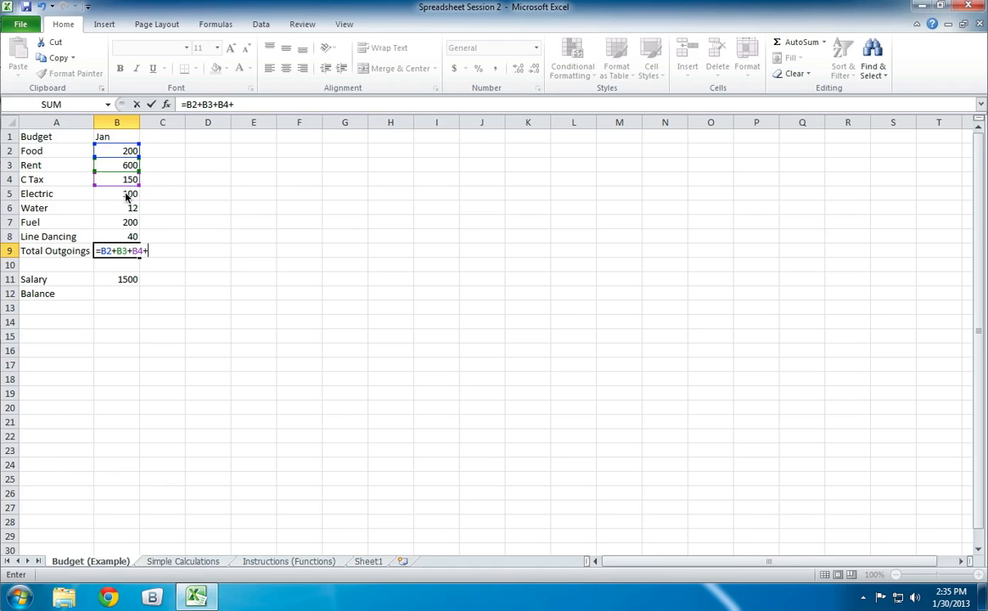
{"action": "left_click", "coordinate": [124, 193]}
{"action": "type", "text": "+"}
{"action": "left_click", "coordinate": [124, 207]}
{"action": "type", "text": "+"}
{"action": "left_click", "coordinate": [126, 223]}
{"action": "type", "text": "+"}
{"action": "left_click", "coordinate": [127, 237]}
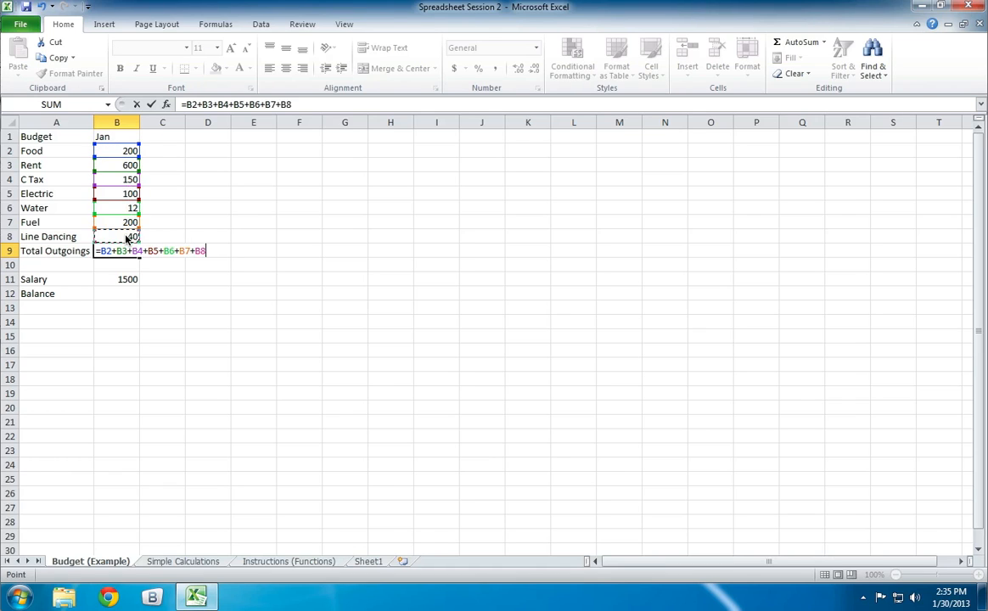
{"action": "key", "text": "Return"}
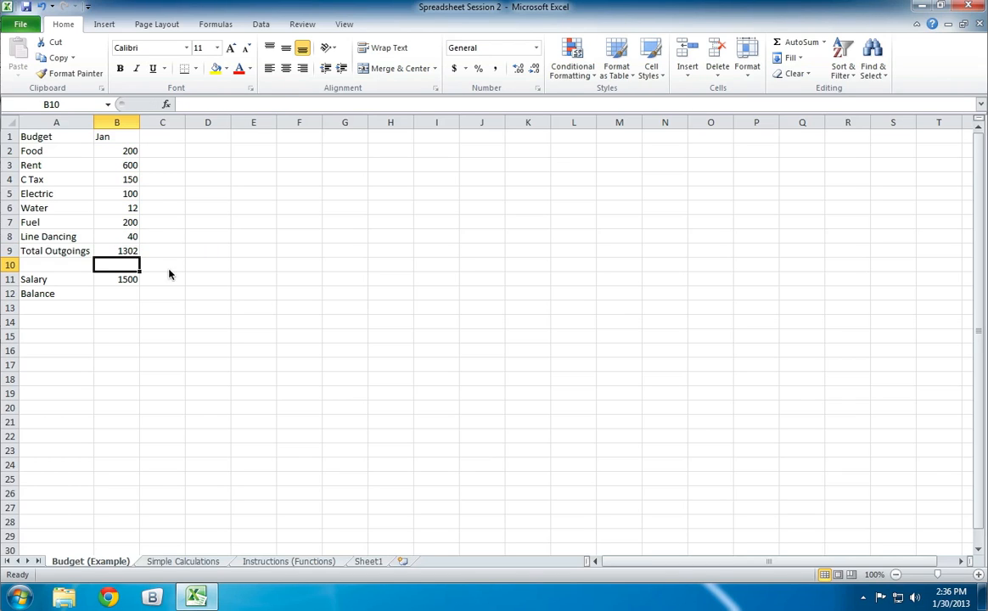
- Replace the addition formula in cell B9 with the function =SUM(B2:B8) and reselect the cell to check it
{"action": "left_click", "coordinate": [125, 250]}
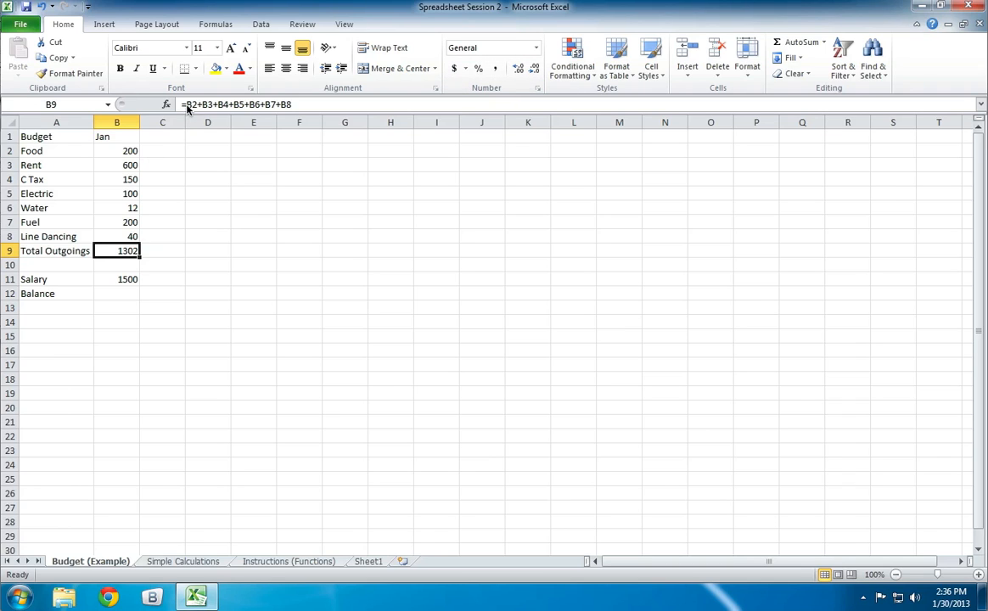
{"action": "left_click_drag", "start_coordinate": [185, 104], "coordinate": [291, 104]}
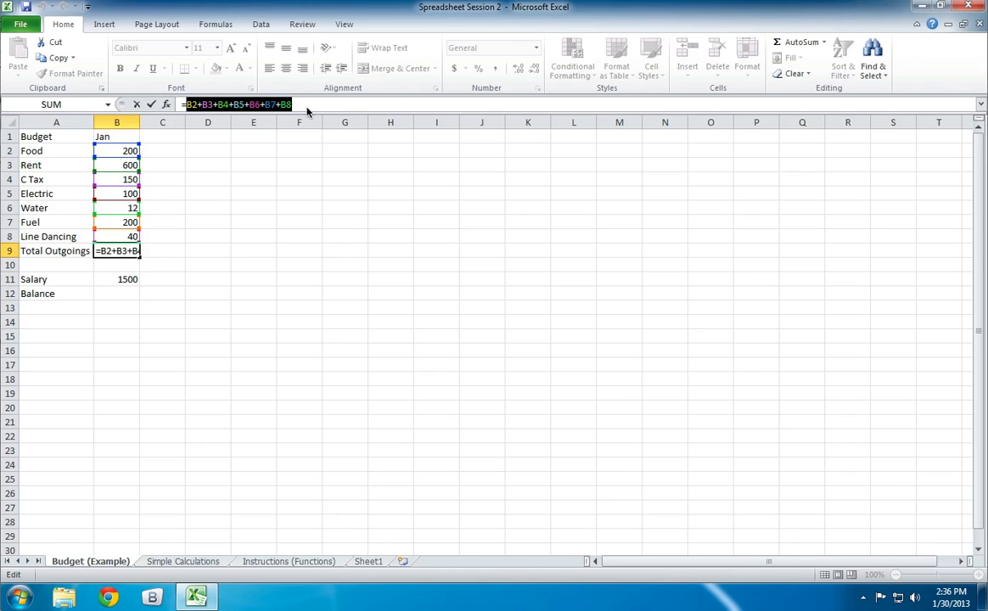
{"action": "key", "text": "BackSpace"}
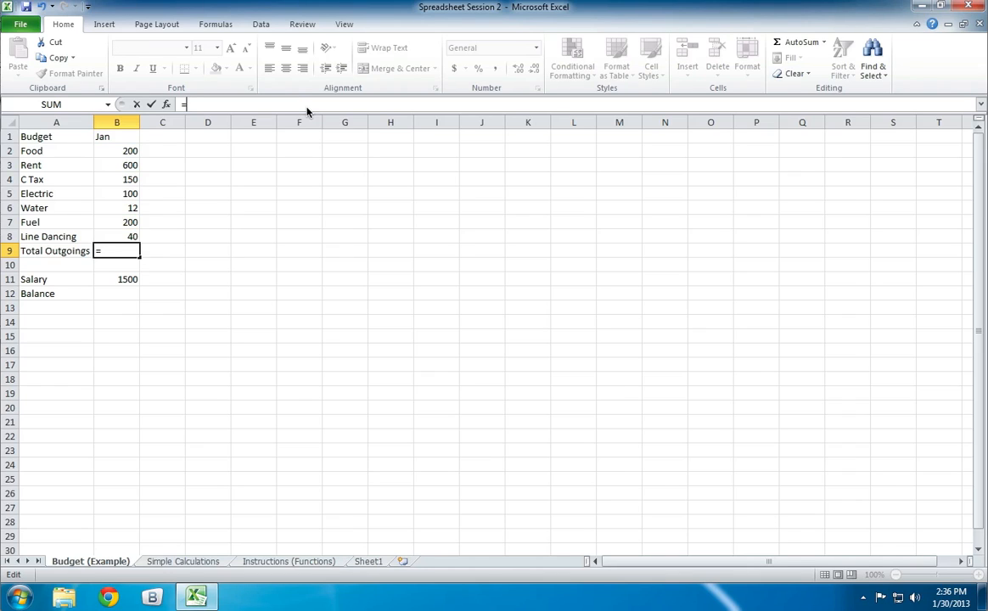
{"action": "key", "text": "BackSpace"}
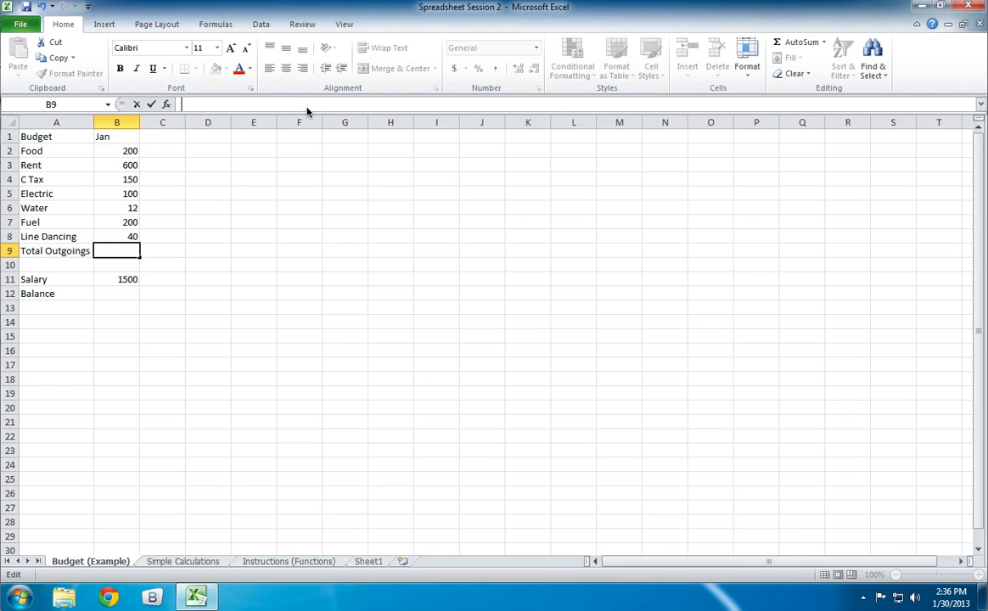
{"action": "type", "text": "="}
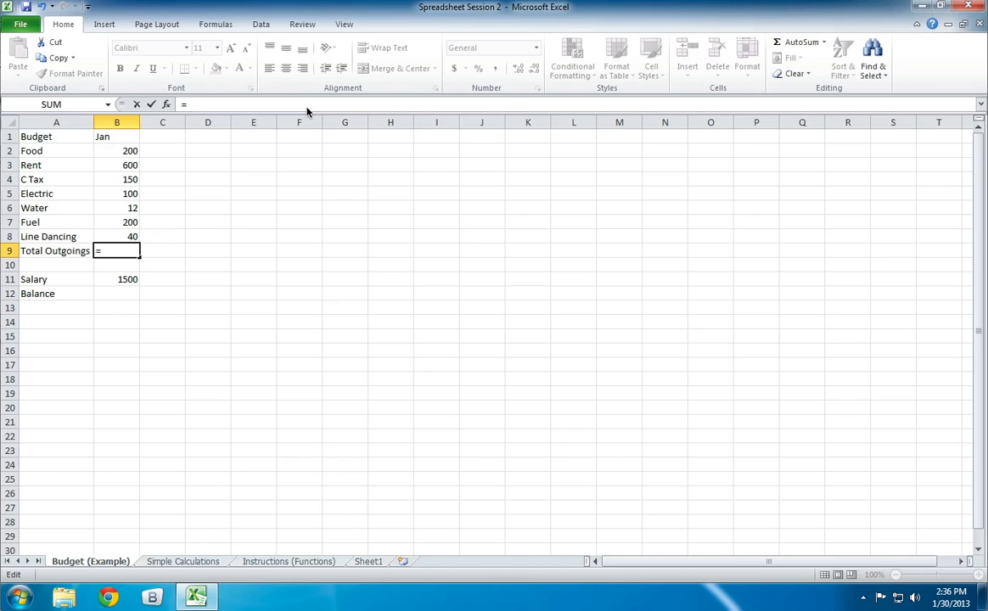
{"action": "type", "text": "sum"}
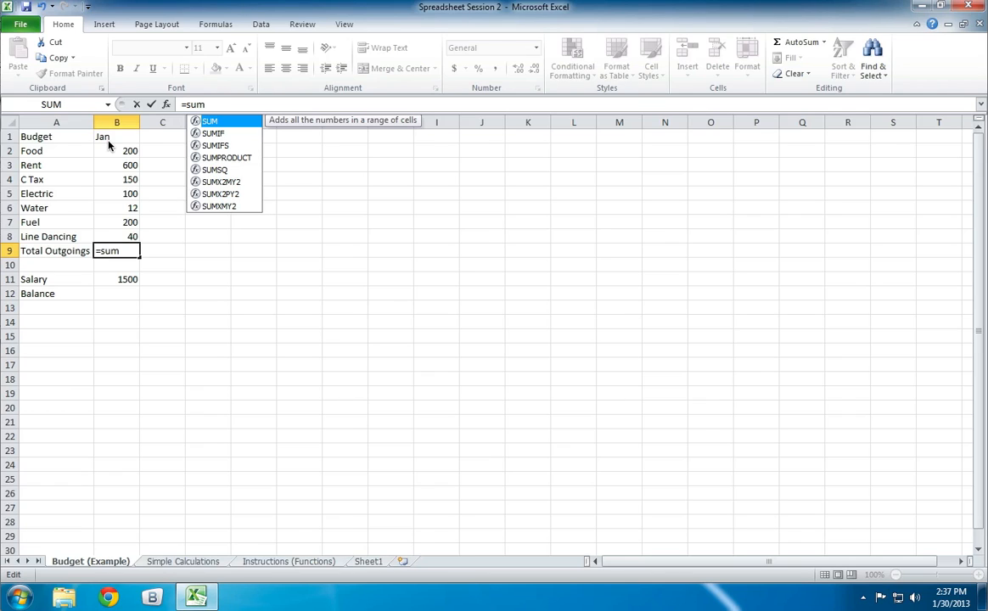
{"action": "type", "text": "("}
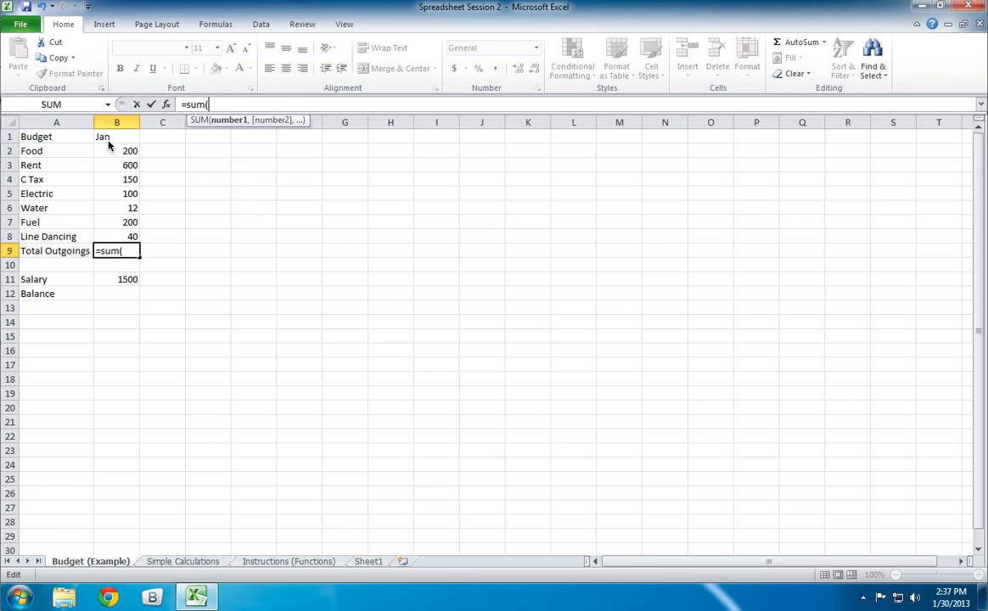
{"action": "type", "text": "b2"}
{"action": "type", "text": ":"}
{"action": "type", "text": "b8"}
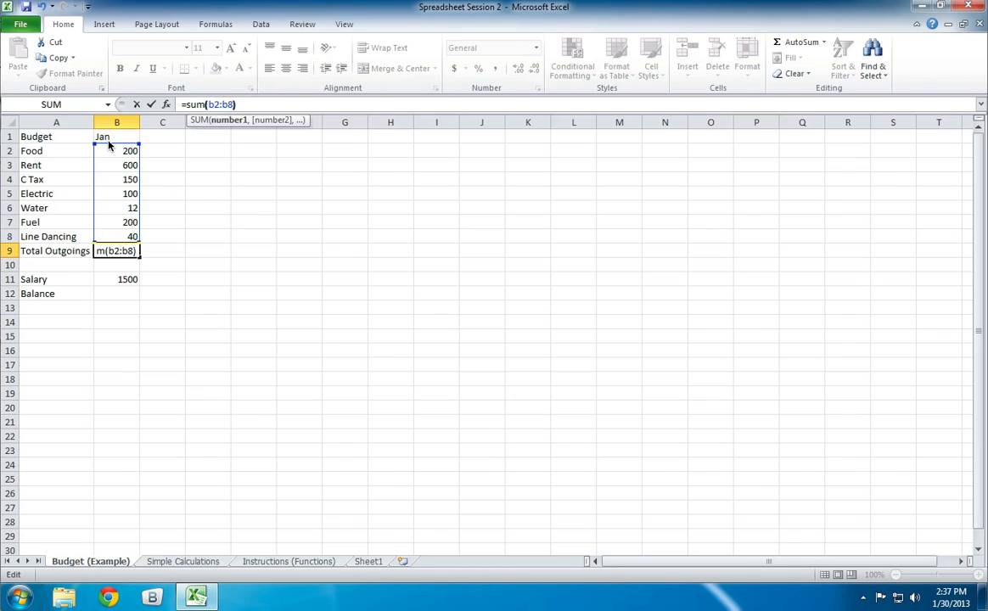
{"action": "type", "text": ")"}
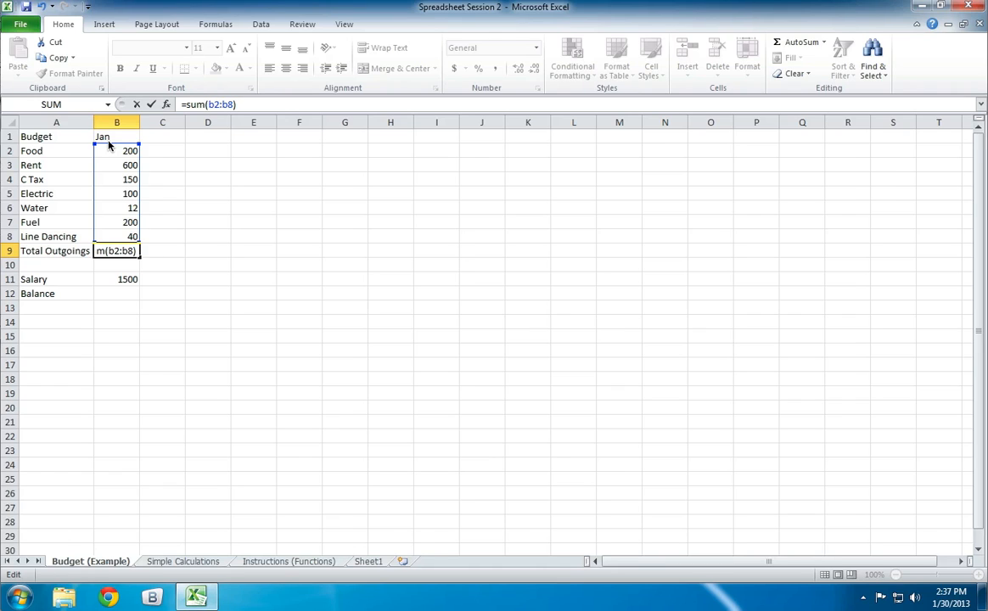
{"action": "key", "text": "Return"}
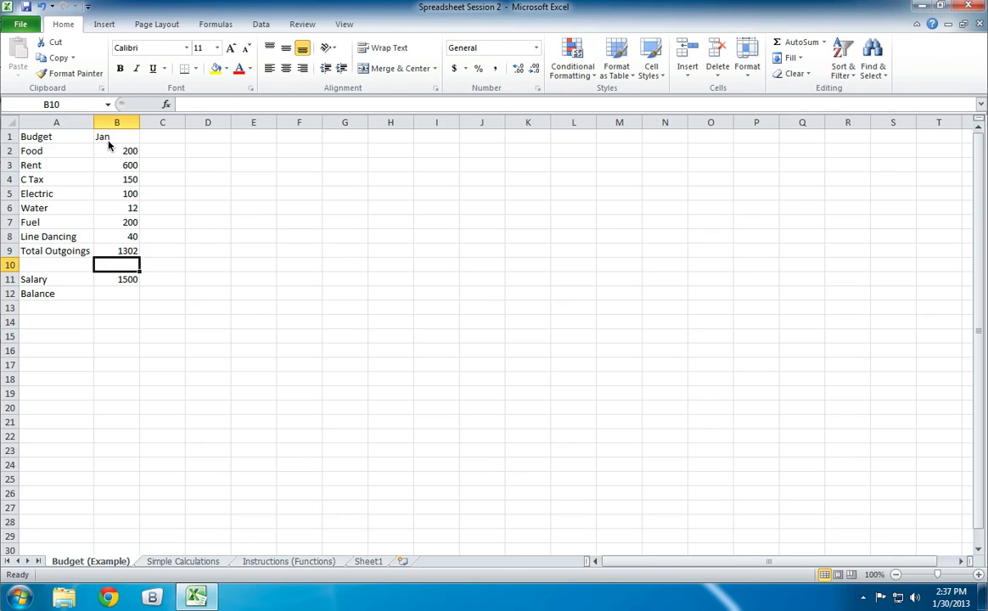
{"action": "key", "text": "Up"}
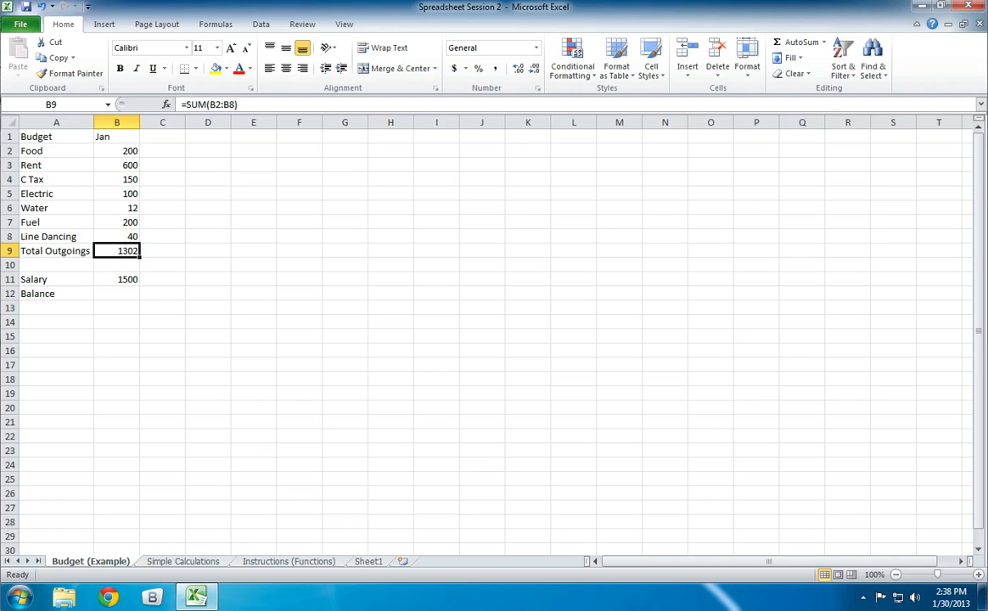
- On the Instructions (Functions) sheet, enter =SUM(B2:B4) in cell B5 to total the December bonuses
{"action": "left_click", "coordinate": [294, 565]}
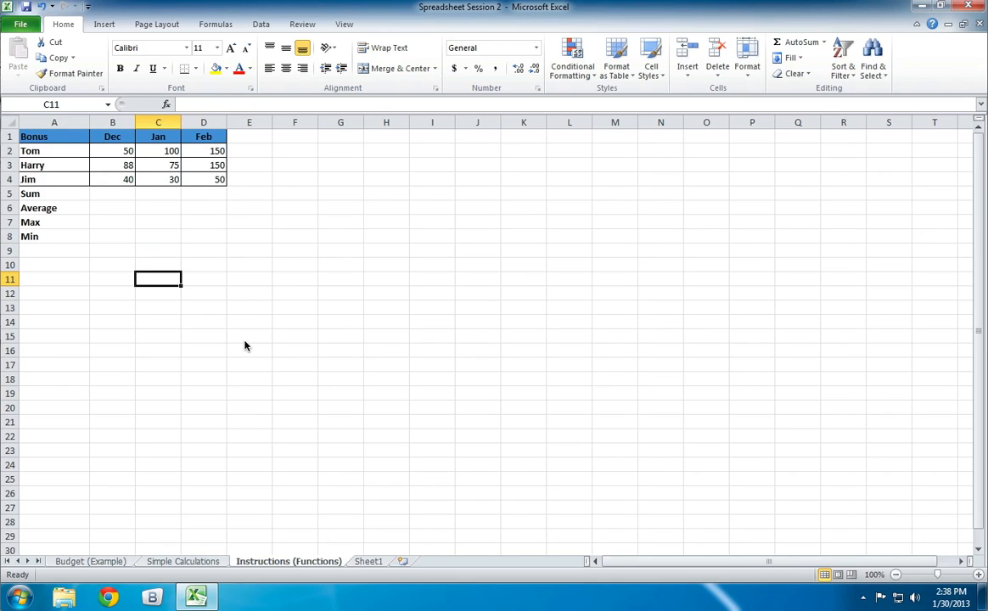
{"action": "left_click", "coordinate": [103, 198]}
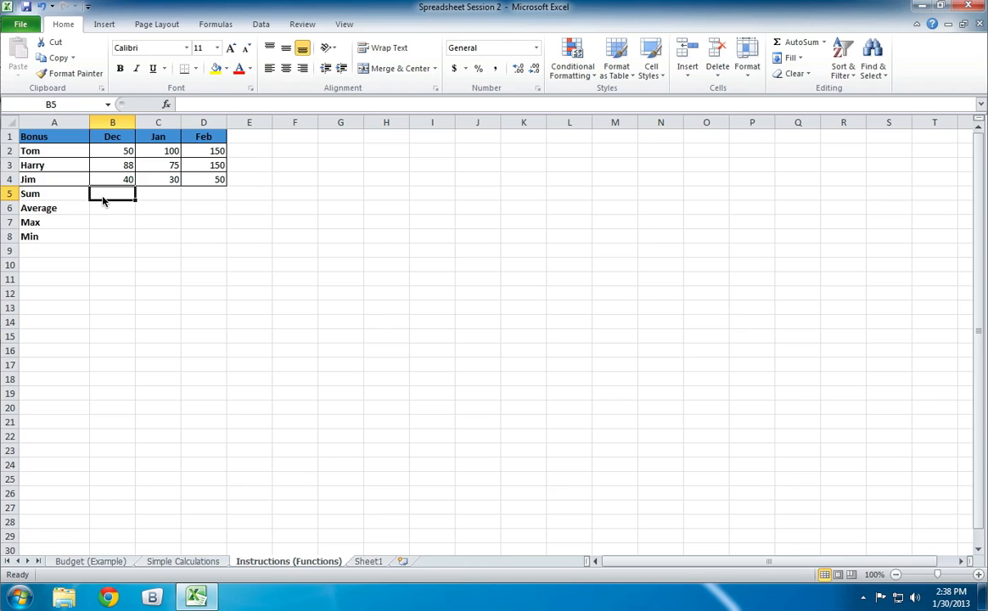
{"action": "type", "text": "=sum"}
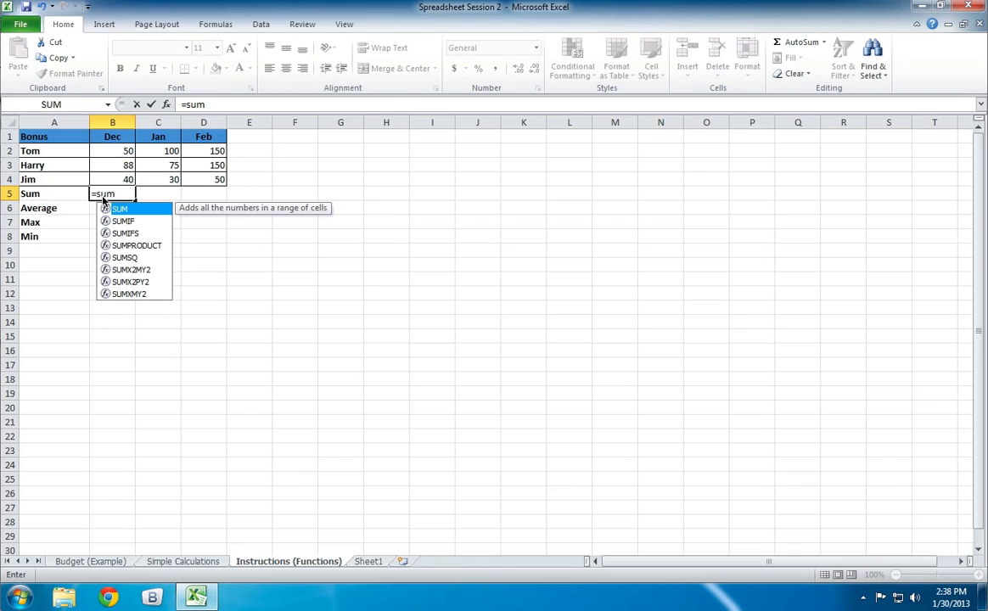
{"action": "type", "text": "(b2"}
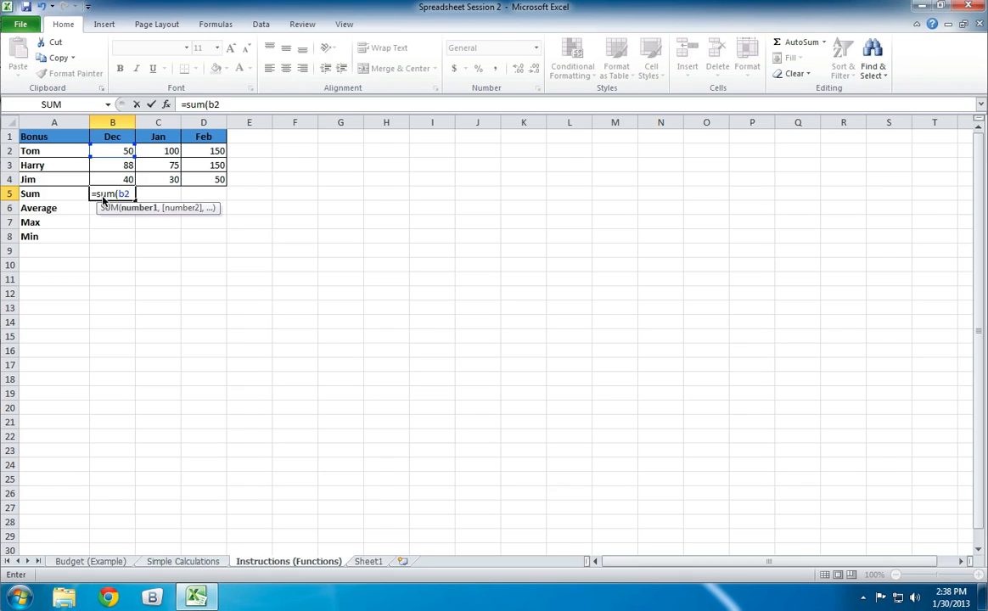
{"action": "type", "text": ":b4"}
{"action": "key", "text": "Return"}
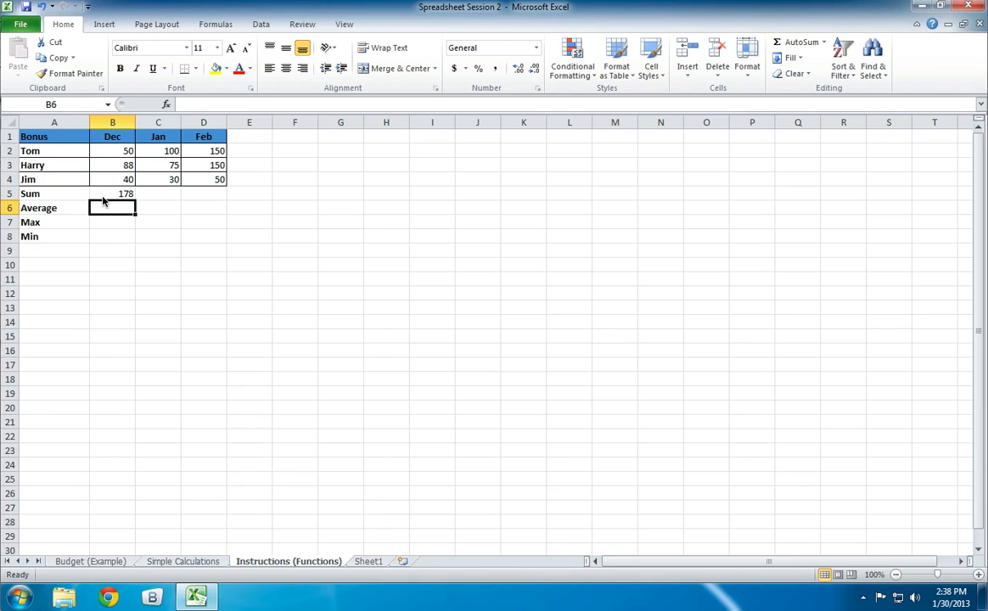
- Copy the December SUM formula from cell B5 and paste it into cell C5 for January
{"action": "left_click", "coordinate": [103, 197]}
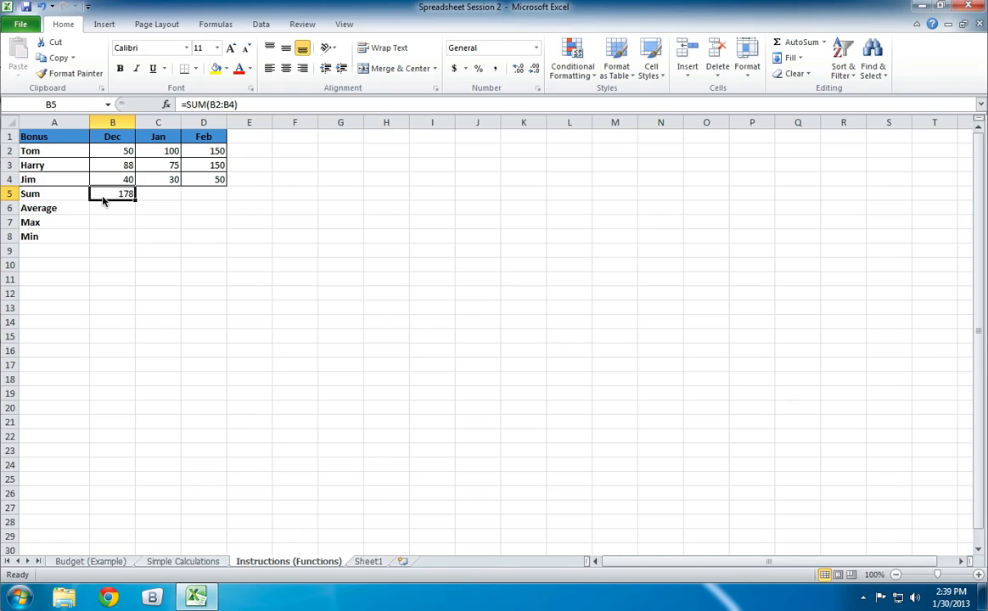
{"action": "key", "text": "Right"}
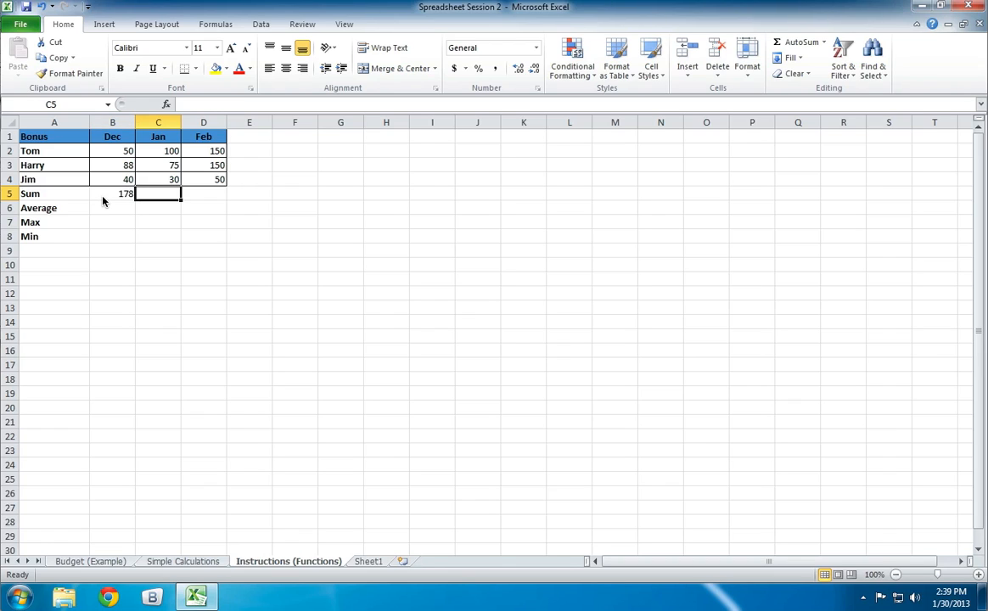
{"action": "key", "text": "Right"}
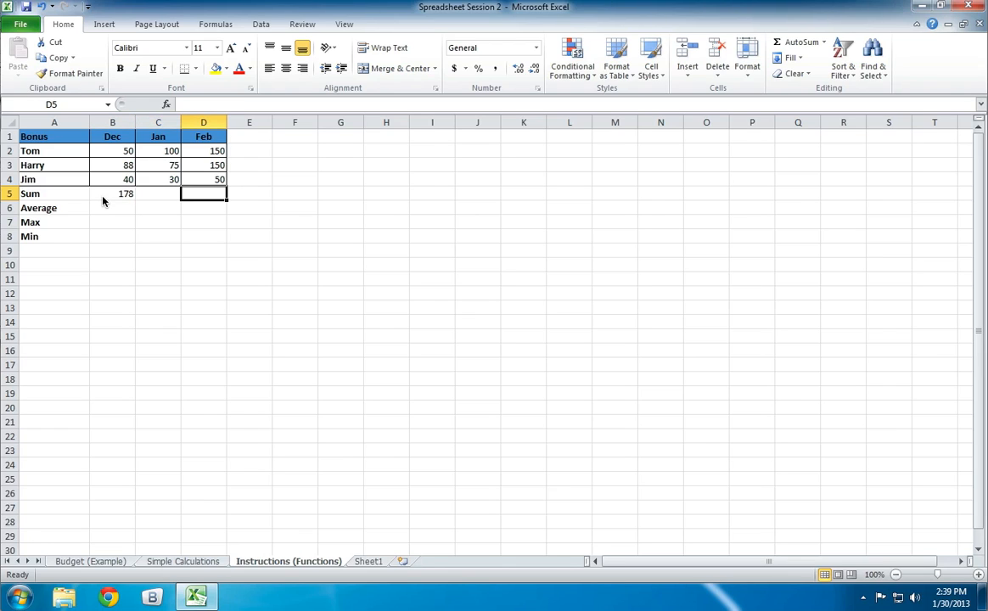
{"action": "key", "text": "Left"}
{"action": "key", "text": "Left"}
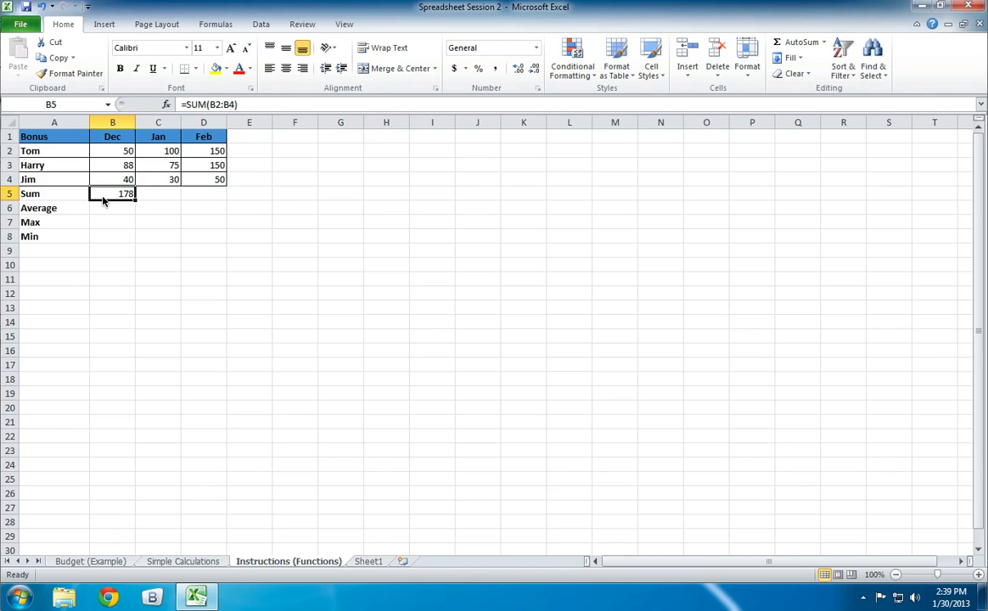
{"action": "right_click", "coordinate": [103, 200]}
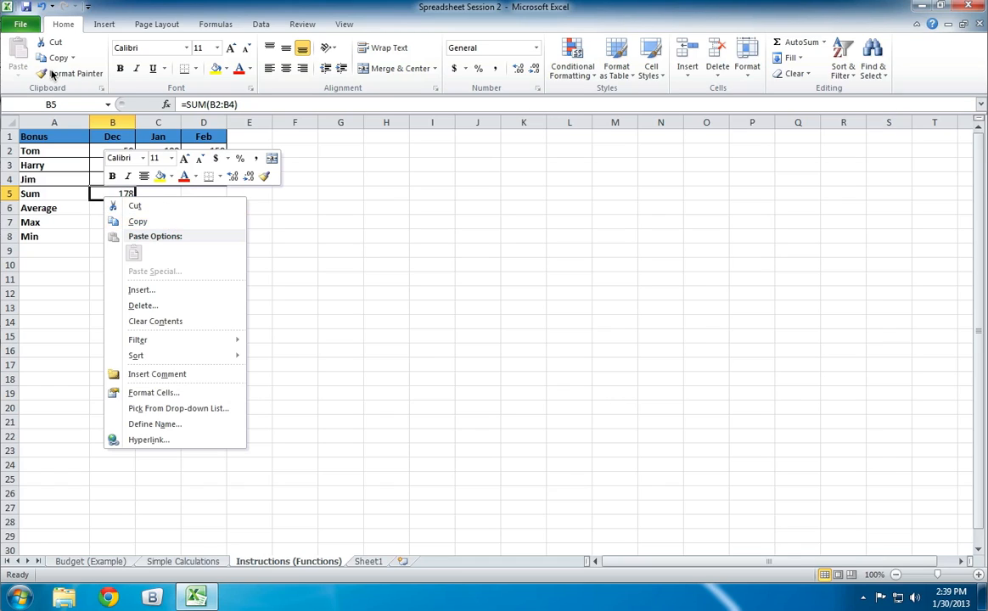
{"action": "key", "text": "Escape"}
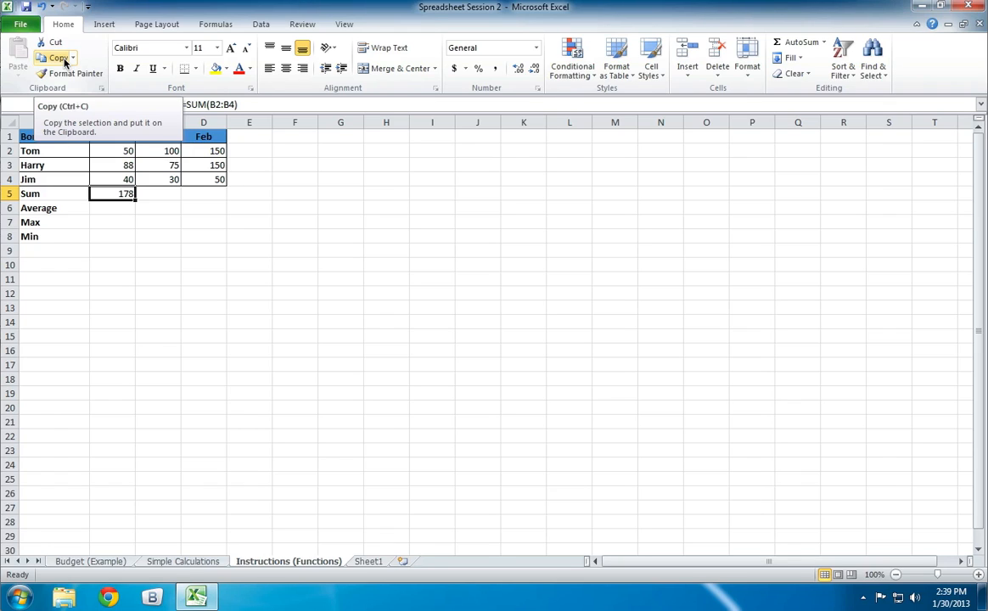
{"action": "left_click", "coordinate": [65, 61]}
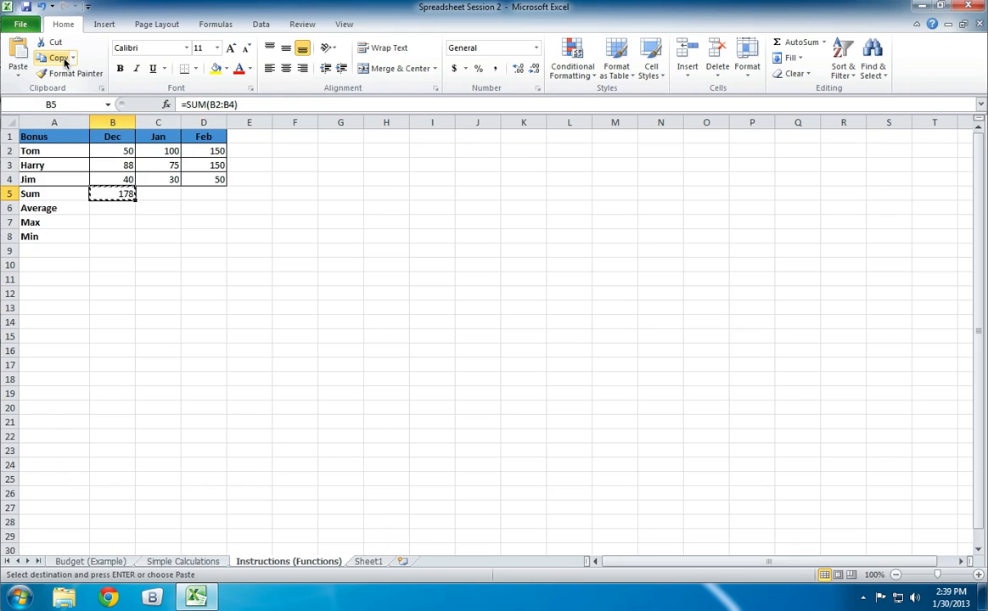
{"action": "left_click", "coordinate": [162, 194]}
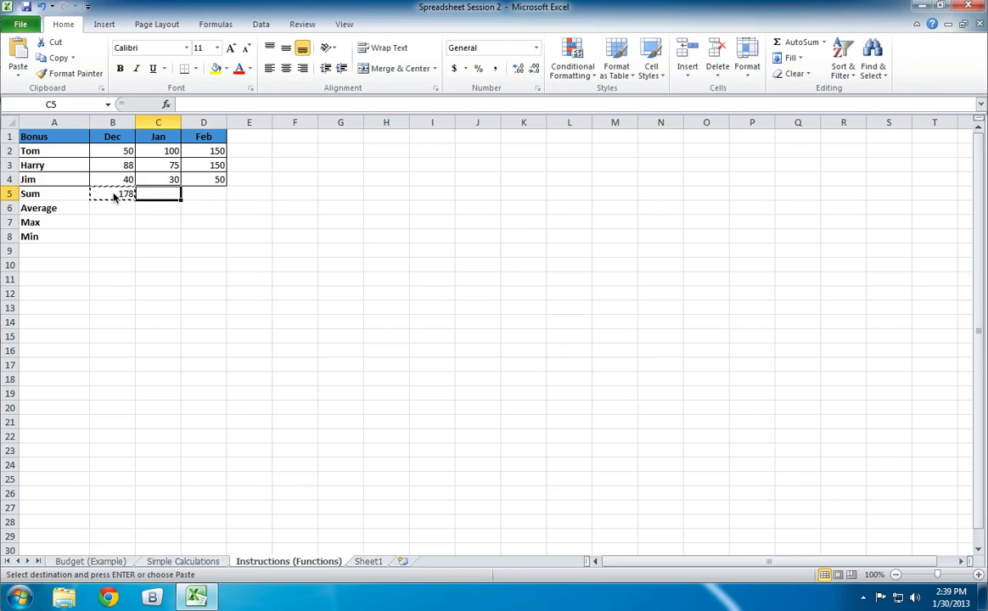
{"action": "right_click", "coordinate": [155, 196]}
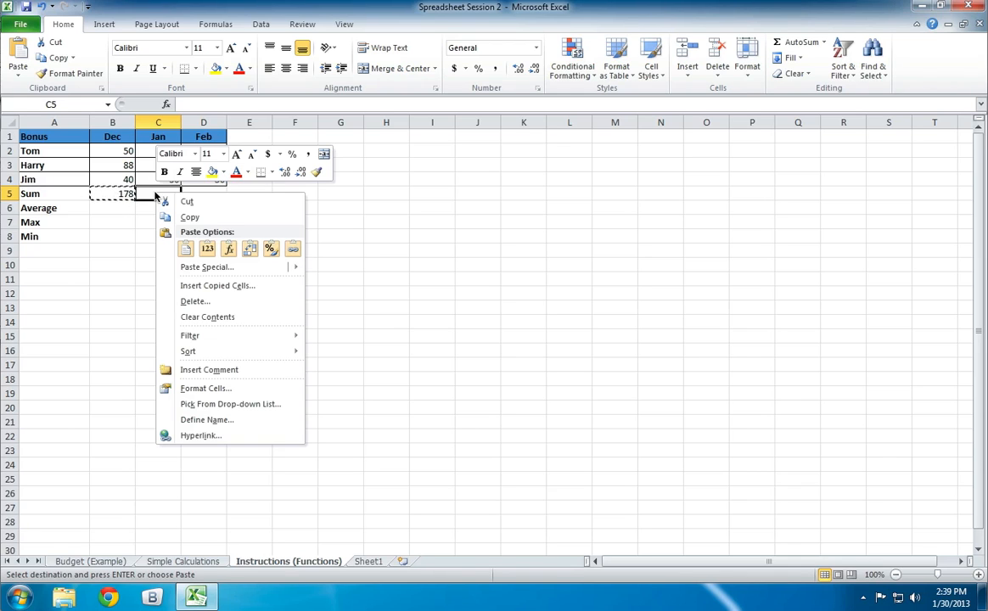
{"action": "left_click", "coordinate": [187, 249]}
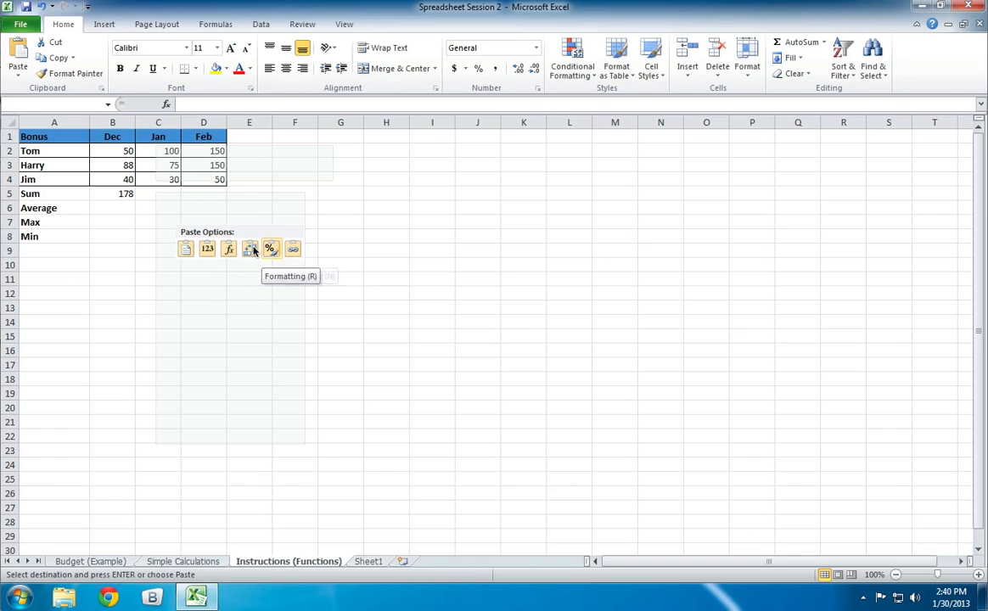
{"action": "left_click", "coordinate": [185, 248]}
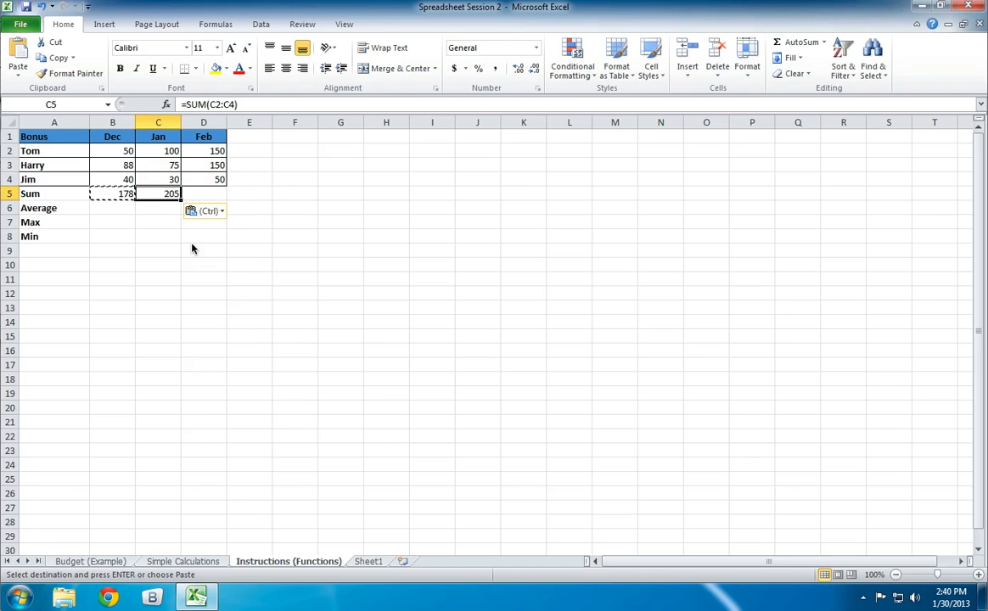
{"action": "key", "text": "Escape"}
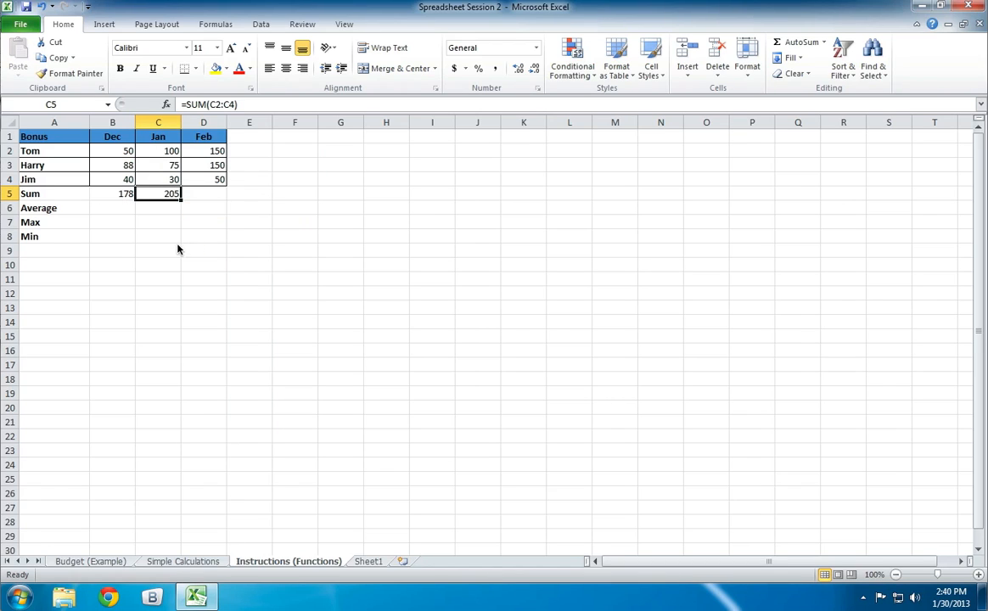
- Compare the cell ranges used by the SUM formulas in cells C5 and B5
{"action": "left_click", "coordinate": [117, 209]}
{"action": "left_click", "coordinate": [121, 196]}
{"action": "left_click", "coordinate": [146, 235]}
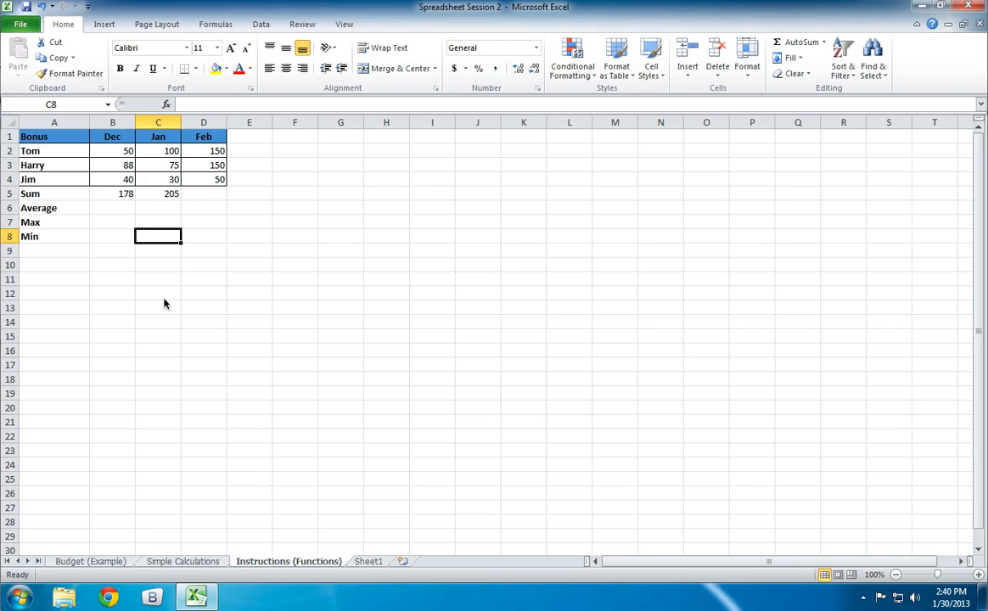
{"action": "key", "text": "Up"}
{"action": "key", "text": "Up"}
{"action": "key", "text": "Up"}
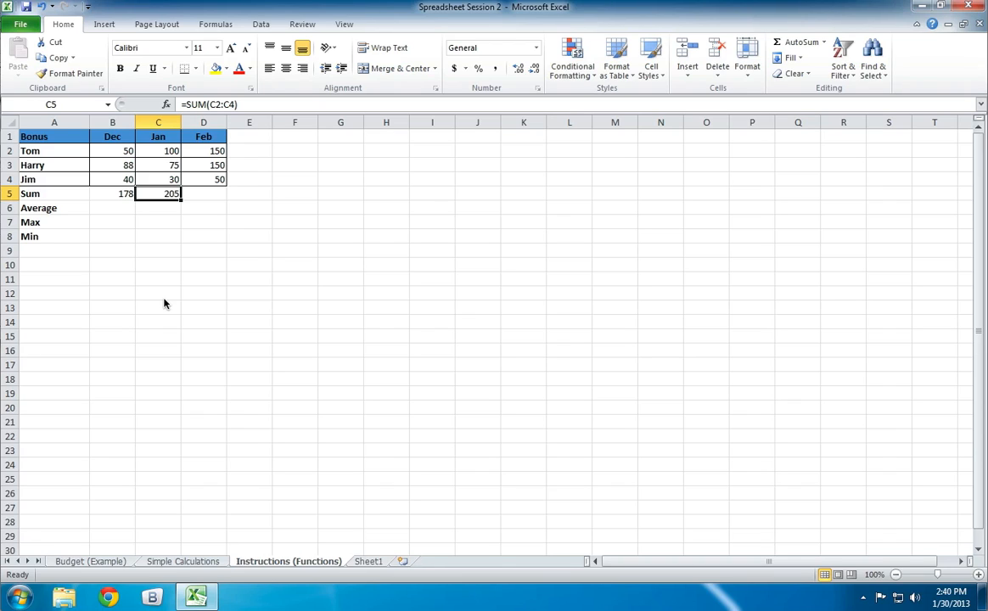
{"action": "key", "text": "Left"}
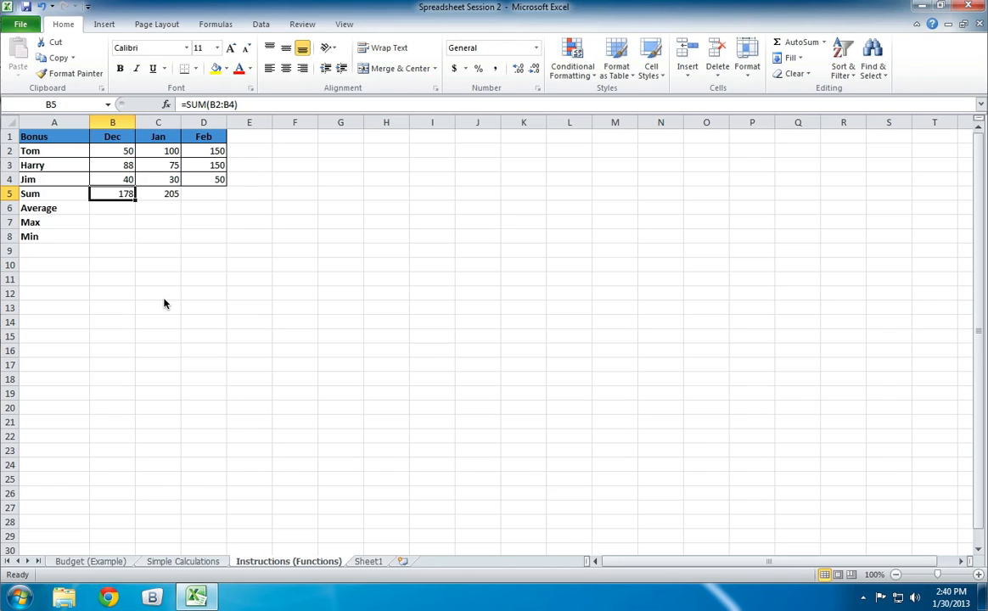
- Copy the December SUM formula from cell B5 into cell D5 for February and end copy mode
{"action": "key", "text": "Right"}
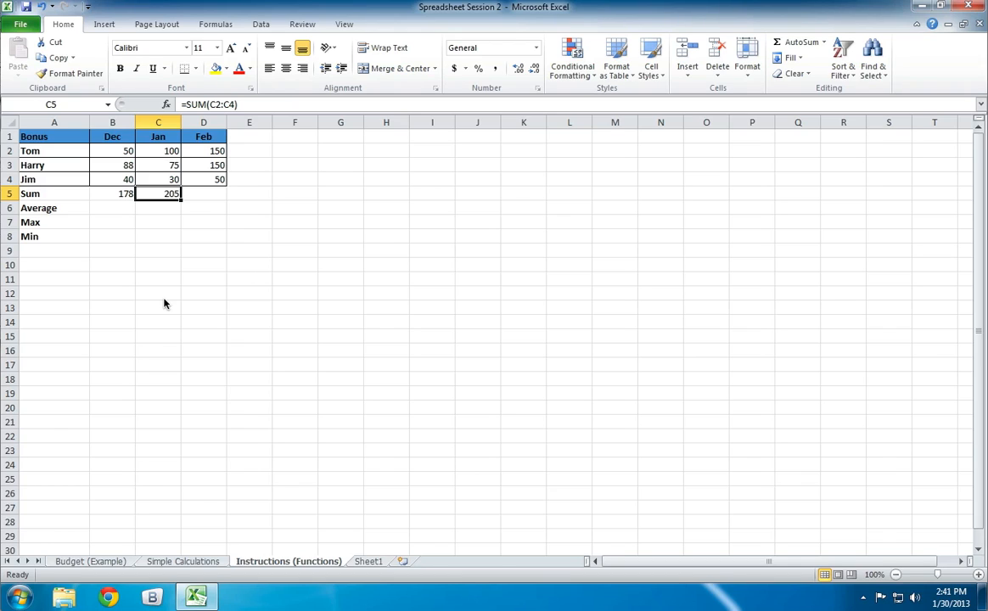
{"action": "key", "text": "Right"}
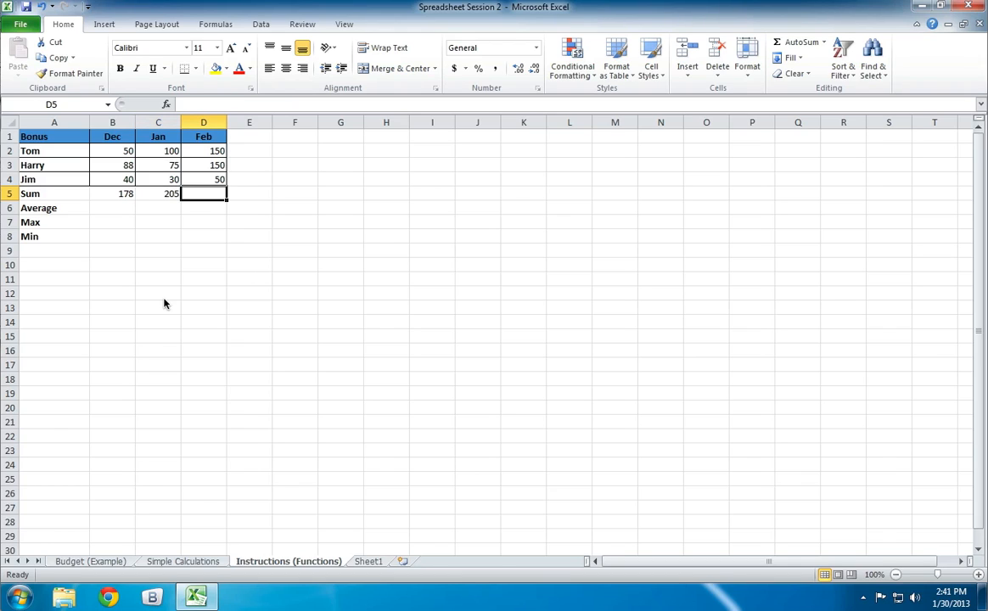
{"action": "key", "text": "Left"}
{"action": "key", "text": "Left"}
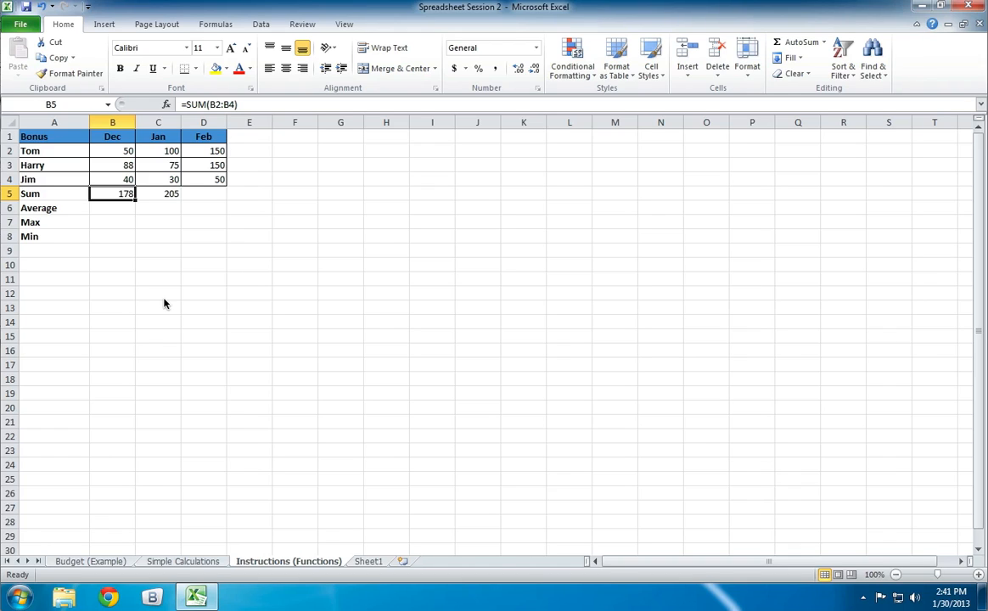
{"action": "key", "text": "ctrl+c"}
{"action": "key", "text": "Right"}
{"action": "key", "text": "Right"}
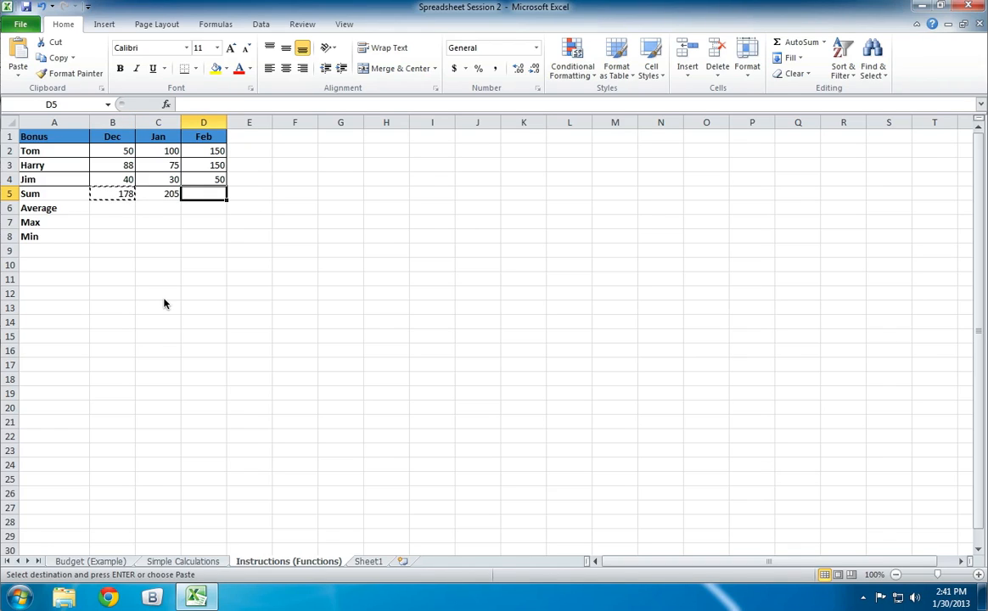
{"action": "key", "text": "ctrl+v"}
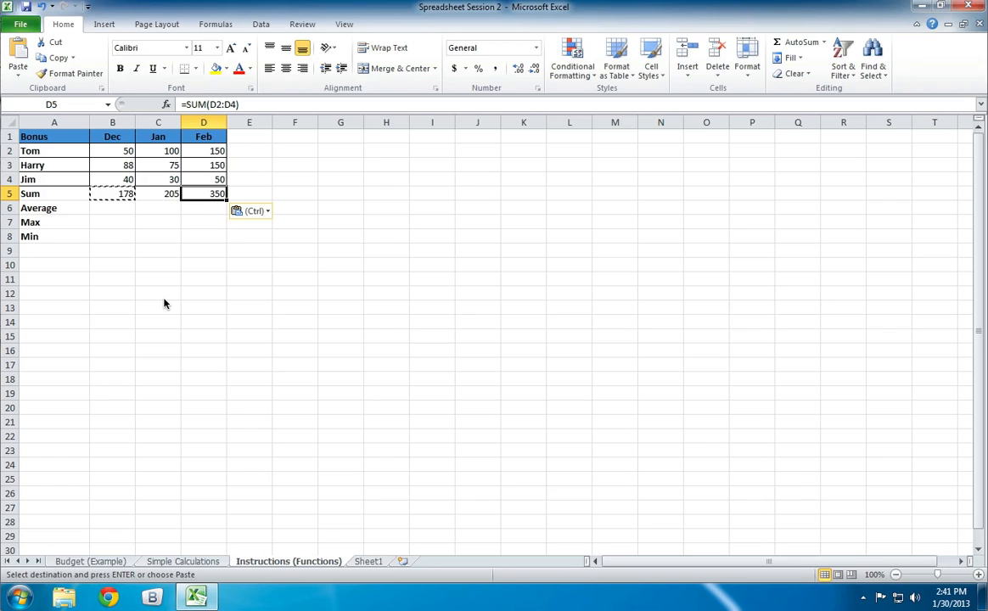
{"action": "key", "text": "Escape"}
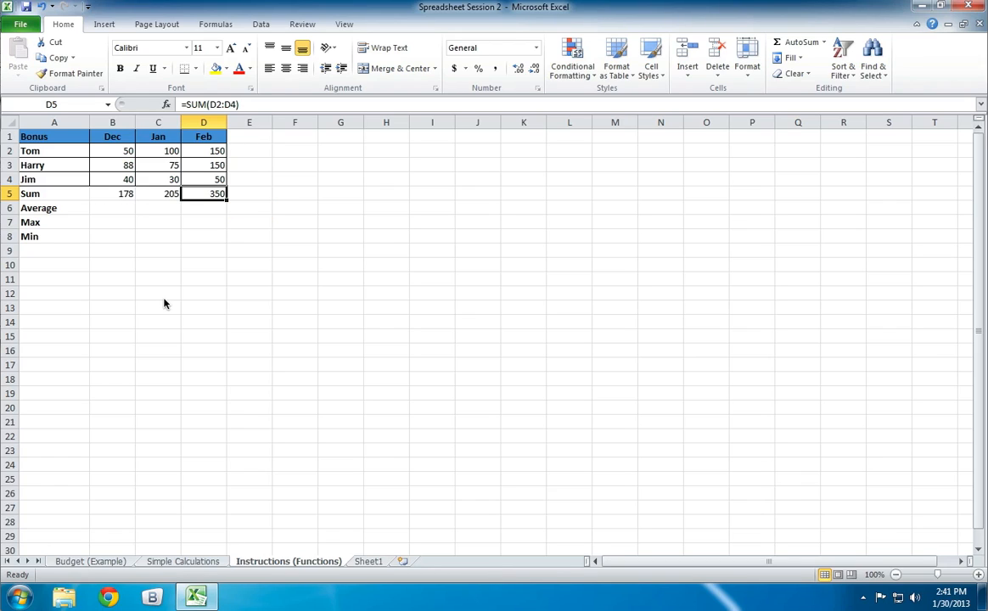
- Examine the February values and the SUM formulas across row 5, comparing cell D5 with cell B5
{"action": "key", "text": "Down"}
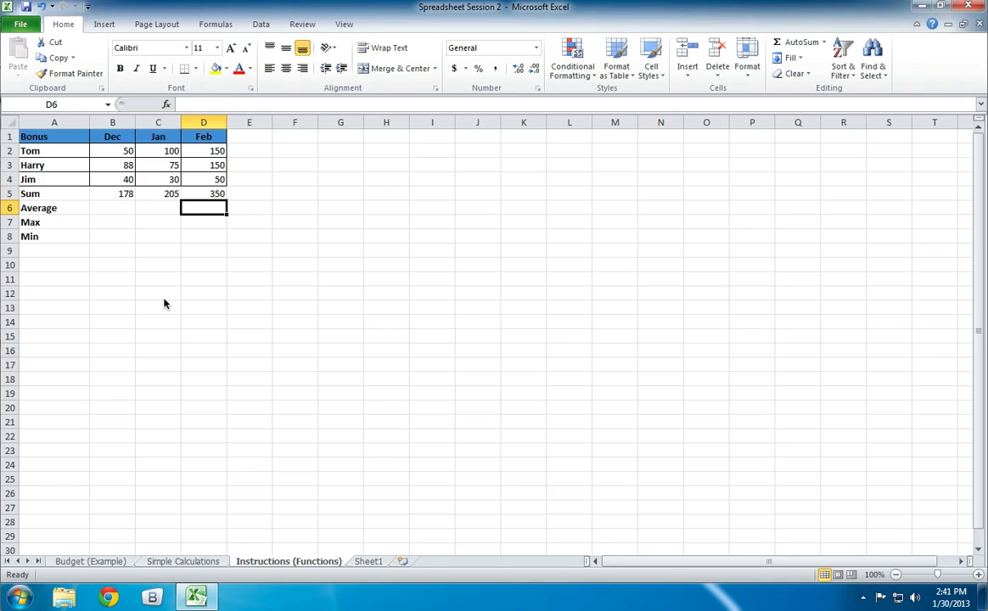
{"action": "key", "text": "Up"}
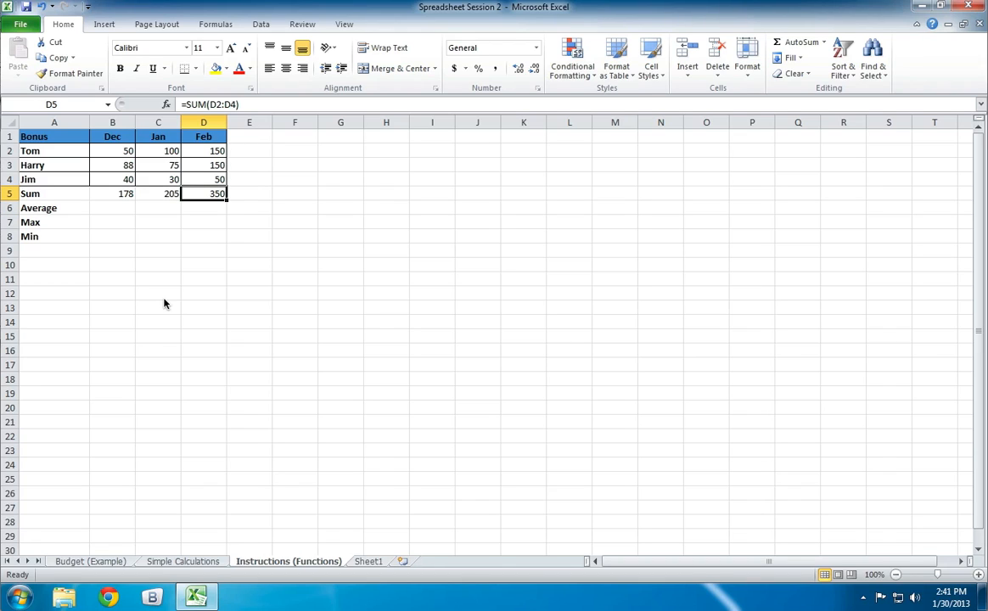
{"action": "key", "text": "Up"}
{"action": "key", "text": "Up"}
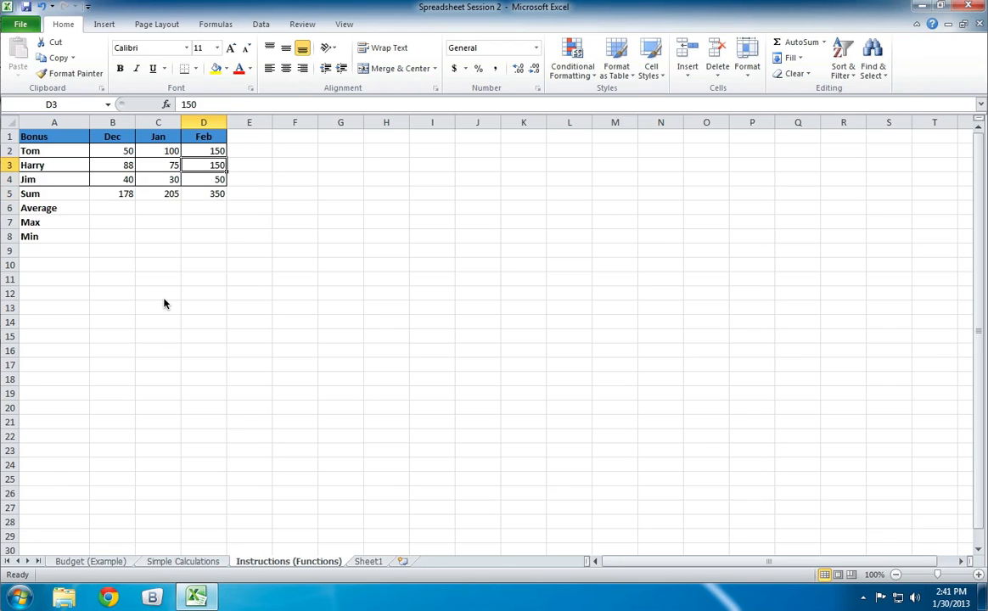
{"action": "key", "text": "Down"}
{"action": "key", "text": "Down"}
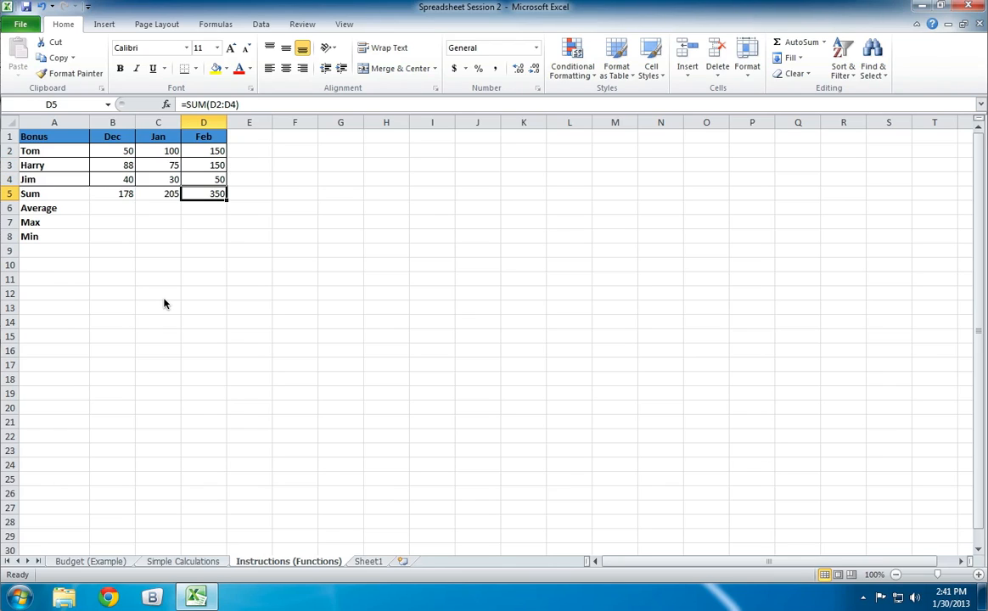
{"action": "key", "text": "Left"}
{"action": "key", "text": "Left"}
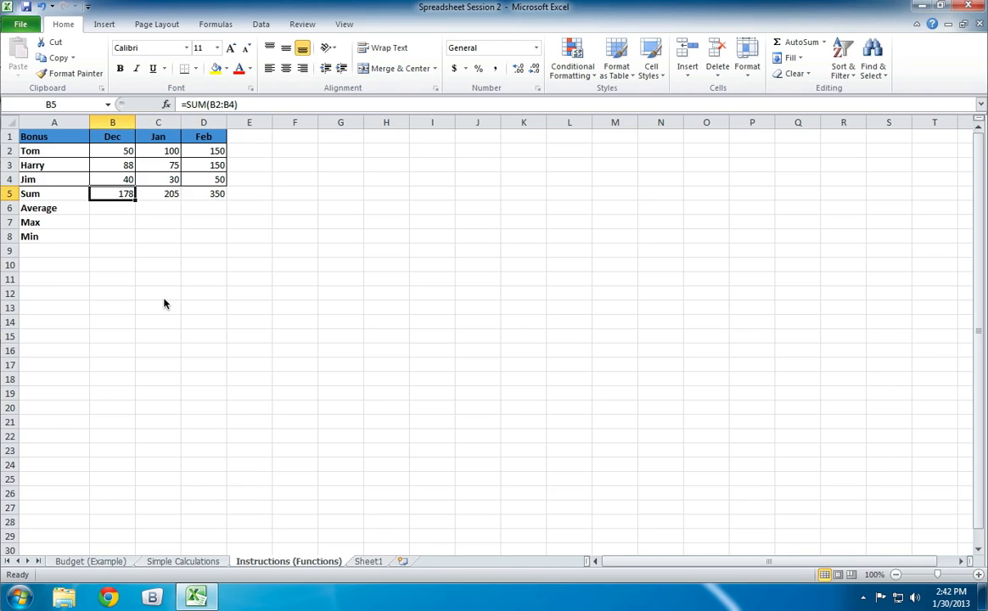
{"action": "key", "text": "Right"}
{"action": "key", "text": "Right"}
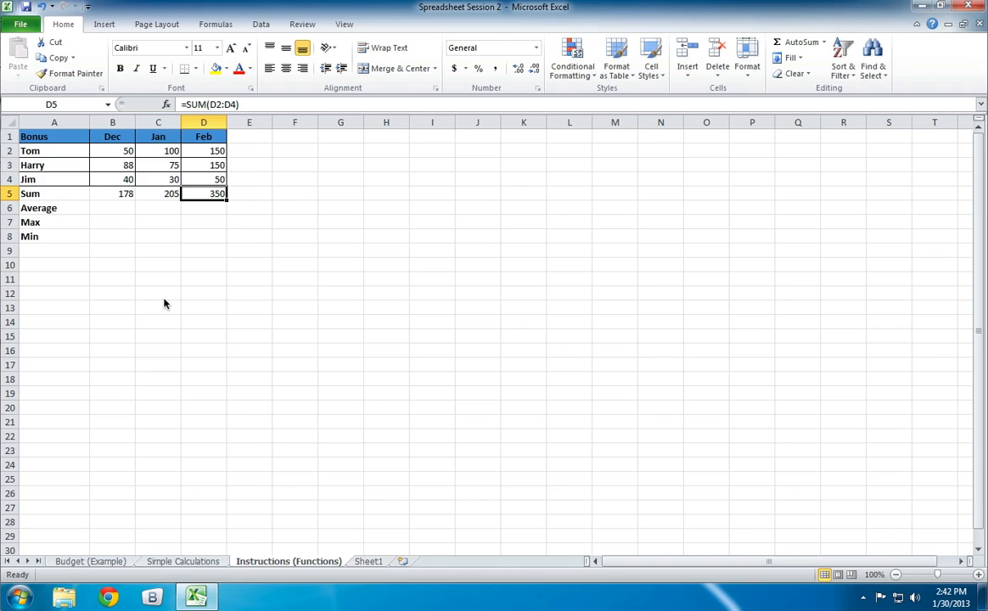
- Clear the pasted SUM formulas from cells D5 and C5
{"action": "key", "text": "Delete"}
{"action": "key", "text": "Left"}
{"action": "key", "text": "Delete"}
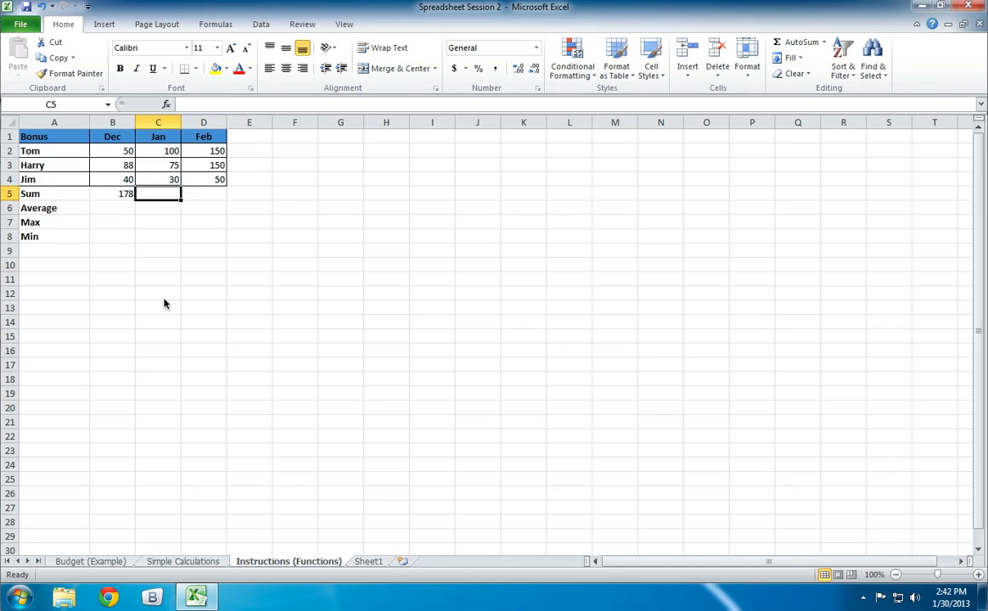
- Copy the SUM formula from cell B5 and paste it into the range C5:D5 in one operation
{"action": "key", "text": "Left"}
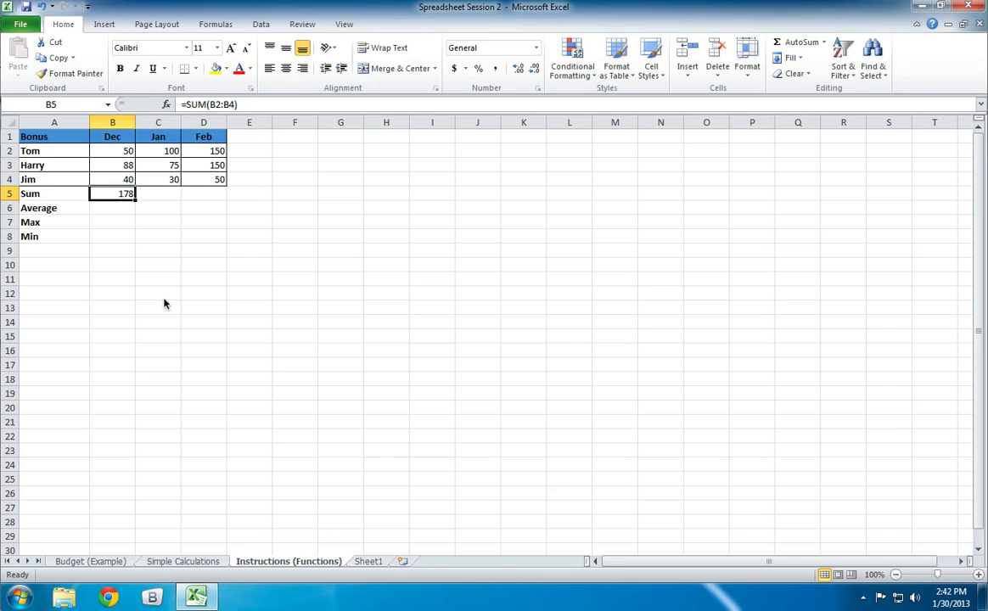
{"action": "key", "text": "ctrl+c"}
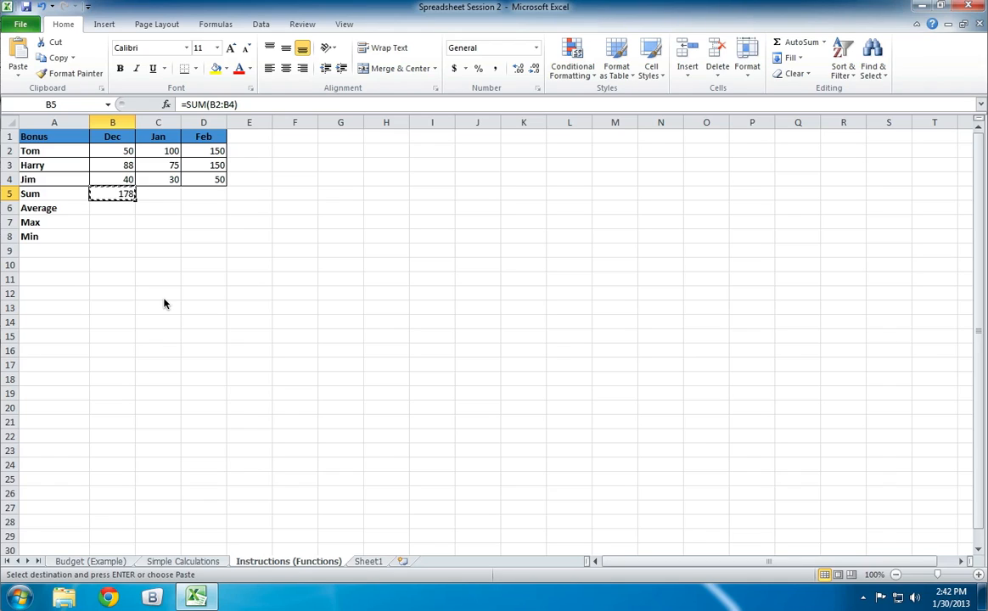
{"action": "left_click_drag", "start_coordinate": [157, 198], "coordinate": [186, 200]}
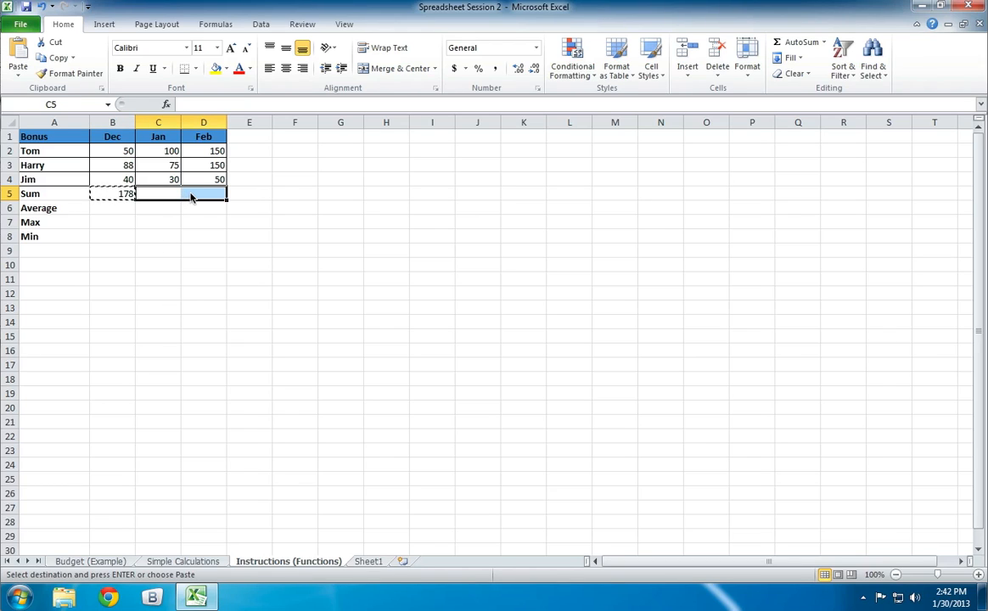
{"action": "right_click", "coordinate": [190, 197]}
{"action": "left_click", "coordinate": [219, 250]}
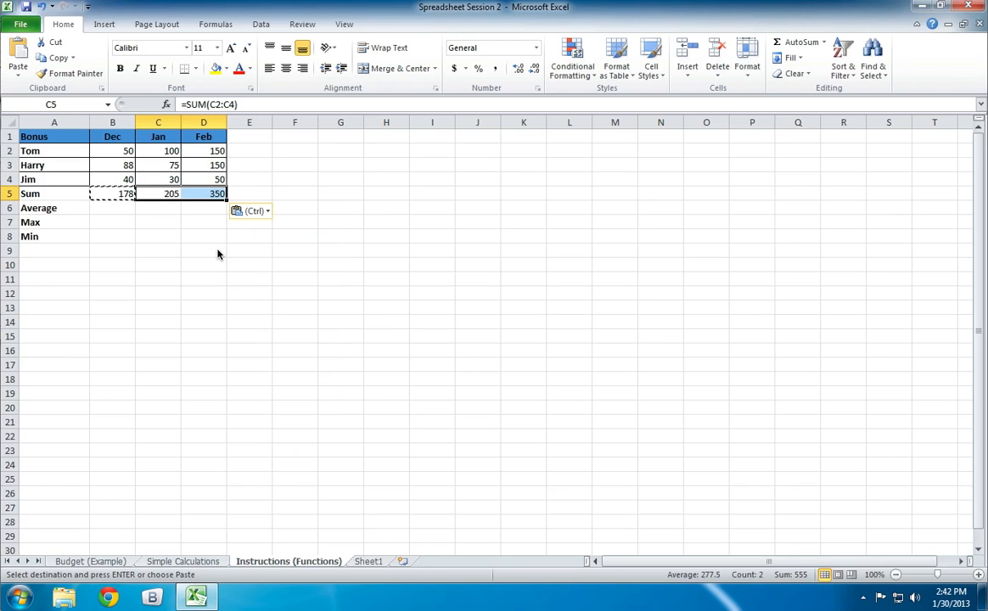
{"action": "left_click", "coordinate": [228, 255]}
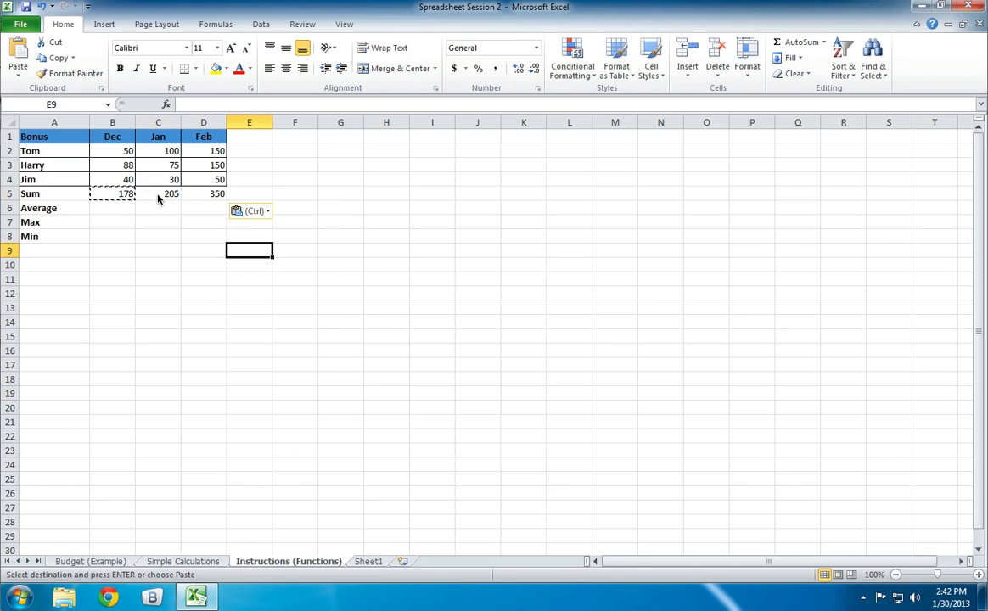
{"action": "key", "text": "Escape"}
- Check the range referenced by each monthly SUM formula in cells B5 through D5
{"action": "left_click", "coordinate": [158, 196]}
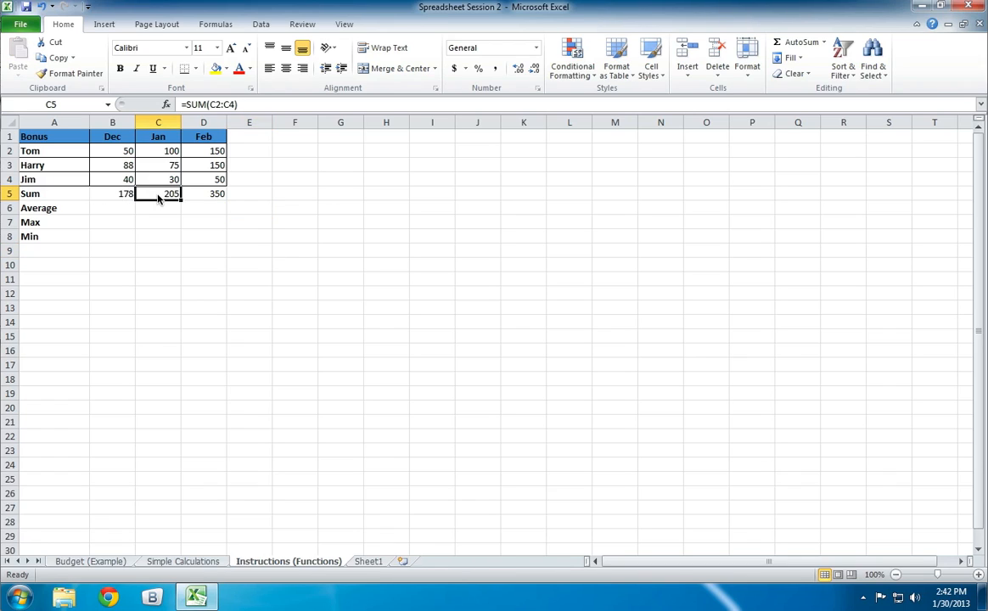
{"action": "key", "text": "Right"}
{"action": "key", "text": "Left"}
{"action": "key", "text": "Right"}
{"action": "key", "text": "Left"}
{"action": "key", "text": "Left"}
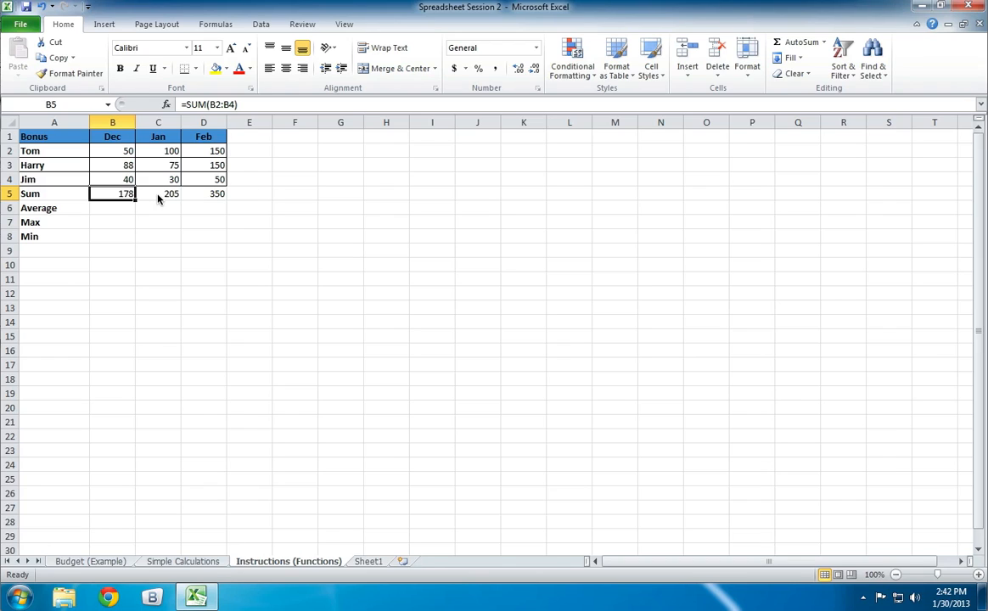
- Review the Average, Max and Min row labels in column A, ending on the December Average cell B6
{"action": "key", "text": "Left"}
{"action": "key", "text": "Down"}
{"action": "key", "text": "Down"}
{"action": "key", "text": "Down"}
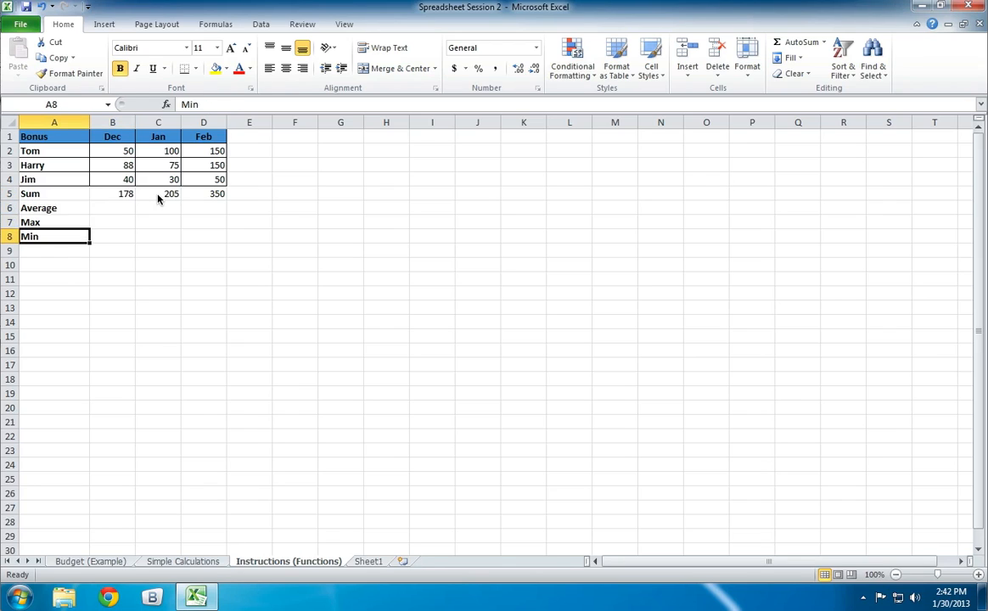
{"action": "key", "text": "Up"}
{"action": "key", "text": "Up"}
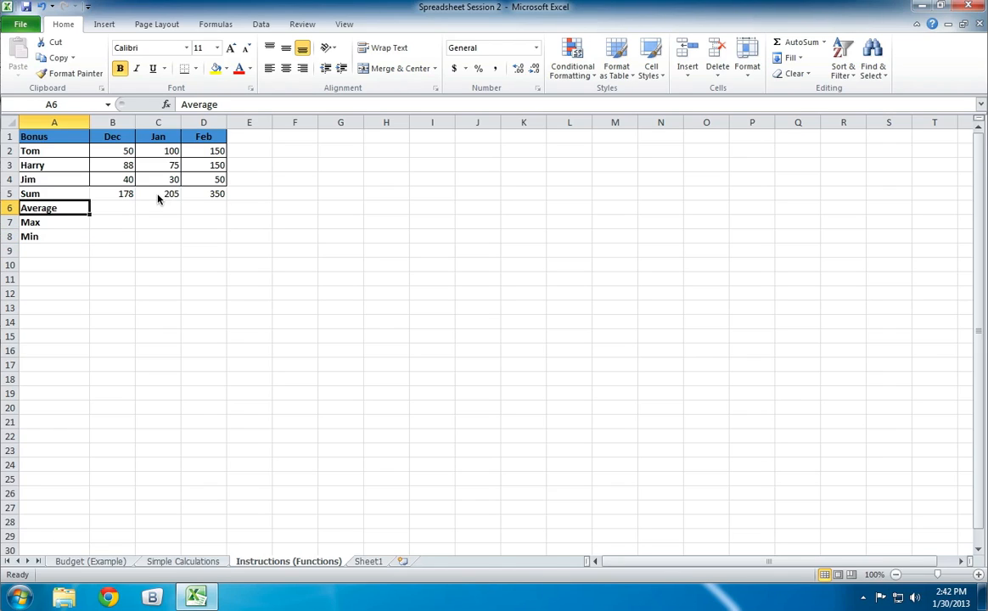
{"action": "key", "text": "Right"}
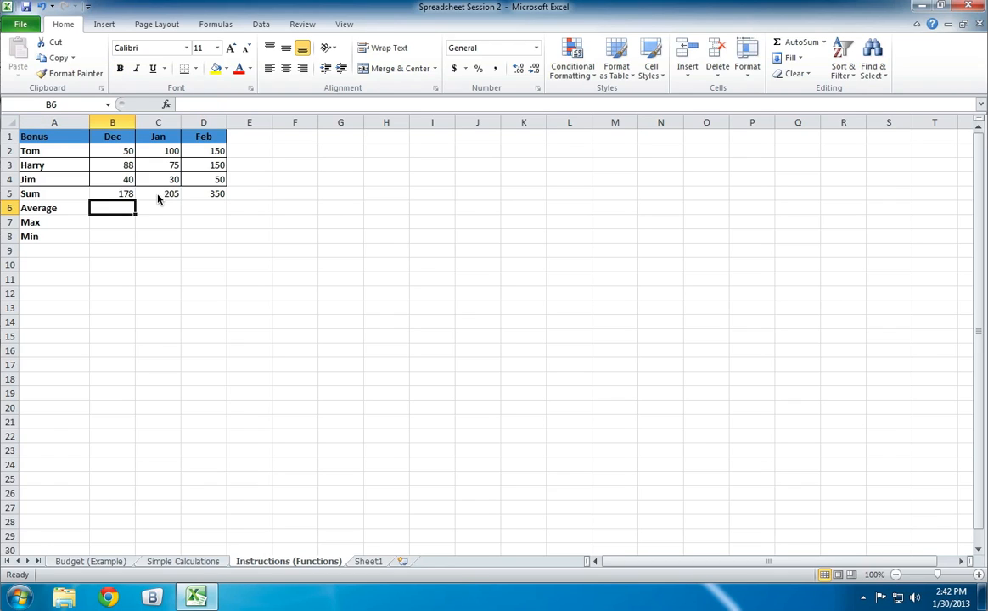
- Highlight the Sum row, A5:D5, with a yellow fill and apply a border to it
{"action": "left_click_drag", "start_coordinate": [38, 193], "coordinate": [193, 196]}
{"action": "left_click", "coordinate": [216, 68]}
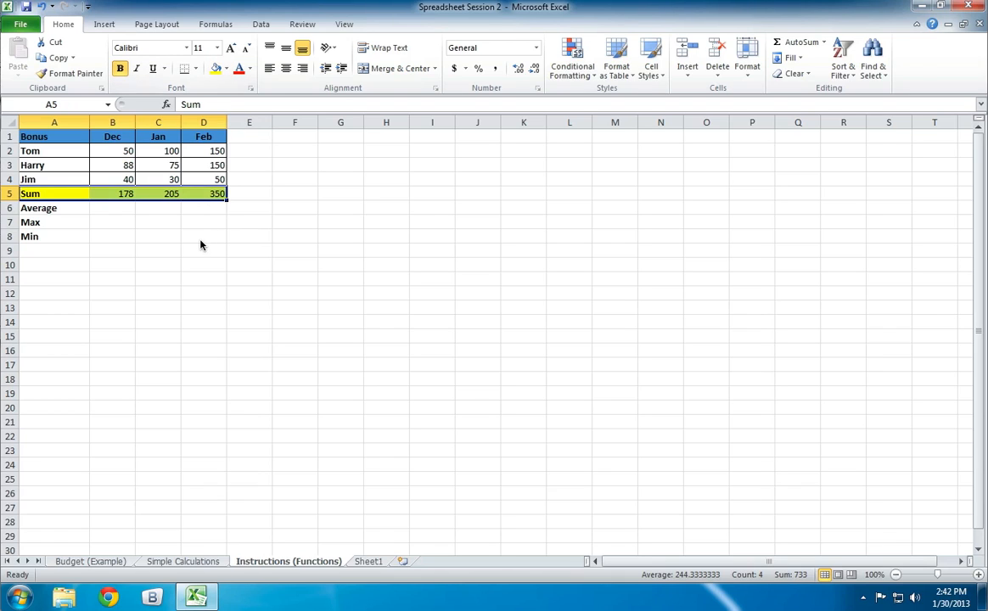
{"action": "left_click", "coordinate": [172, 247]}
{"action": "left_click_drag", "start_coordinate": [49, 193], "coordinate": [201, 200]}
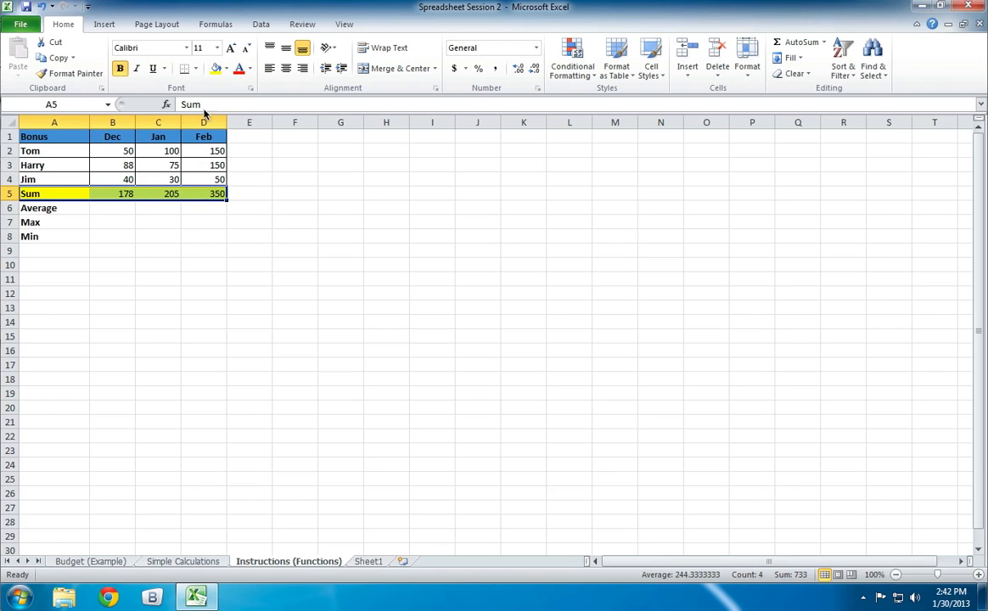
{"action": "left_click", "coordinate": [185, 71]}
{"action": "left_click", "coordinate": [169, 236]}
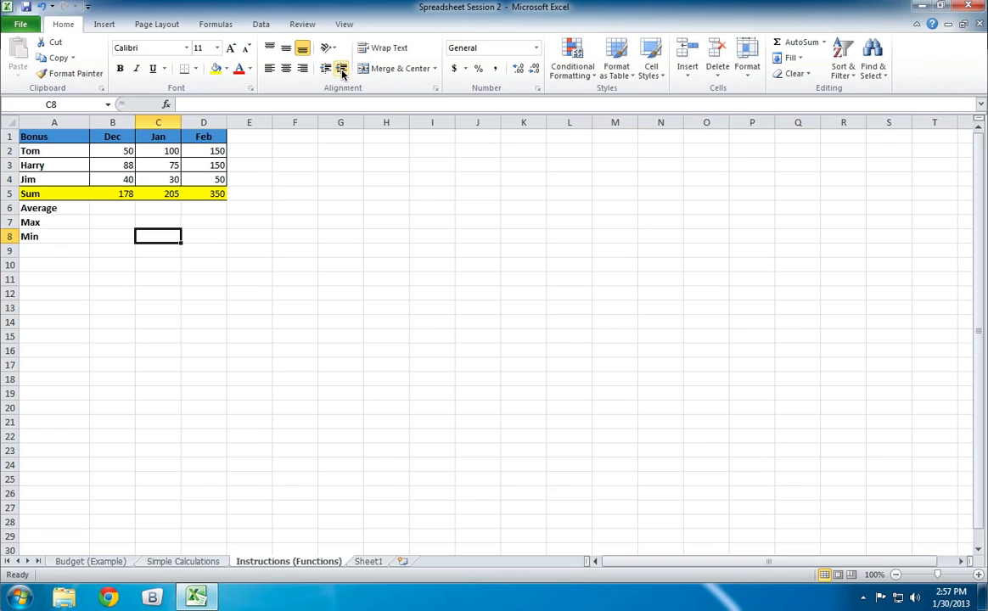
- Select cell B6 for the December average
{"action": "left_click", "coordinate": [116, 214]}
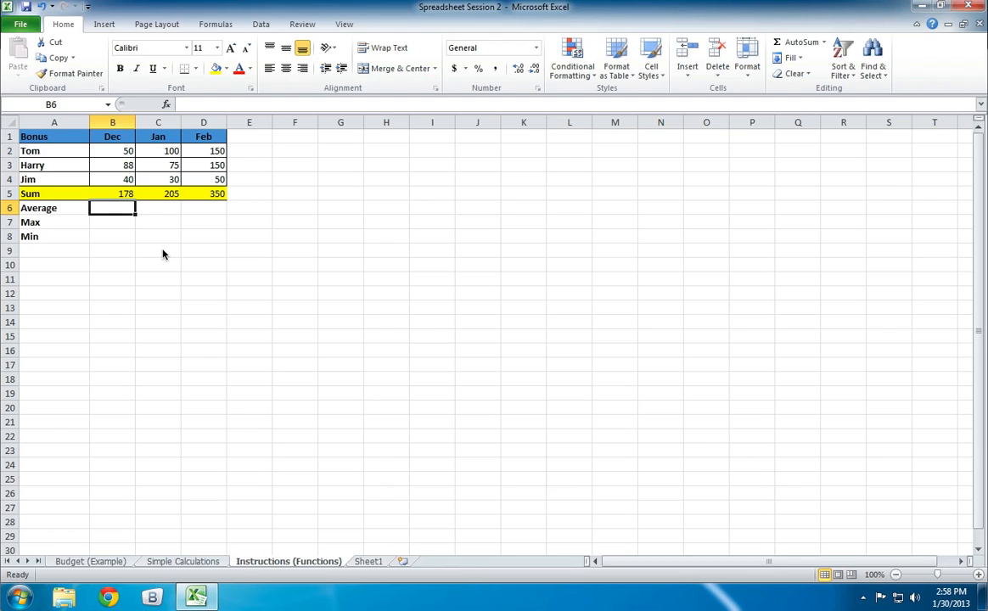
- Enter the formula =AVERAGE(B2:B4) in B6 for the December average
{"action": "type", "text": "="}
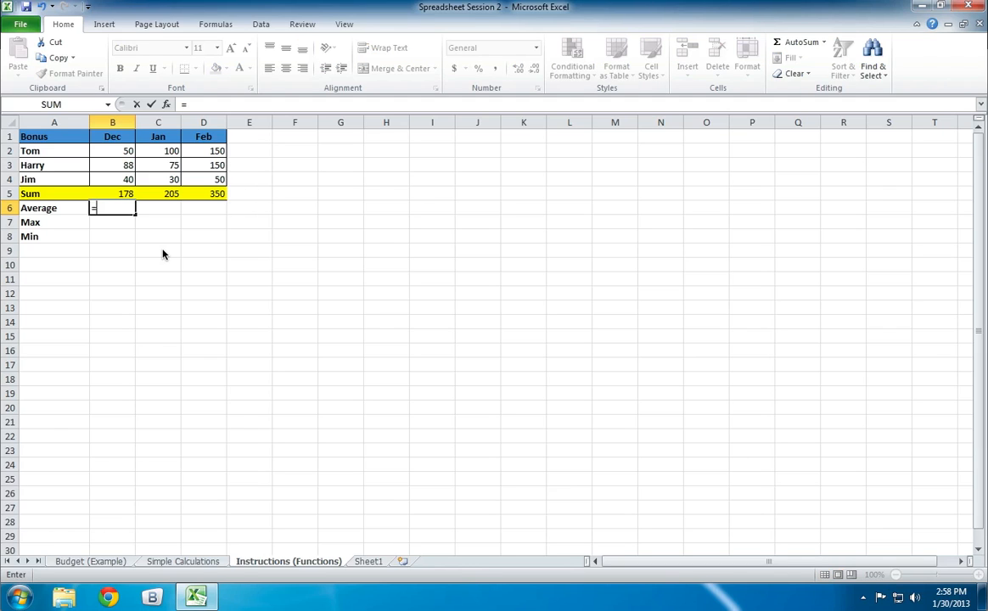
{"action": "type", "text": "average"}
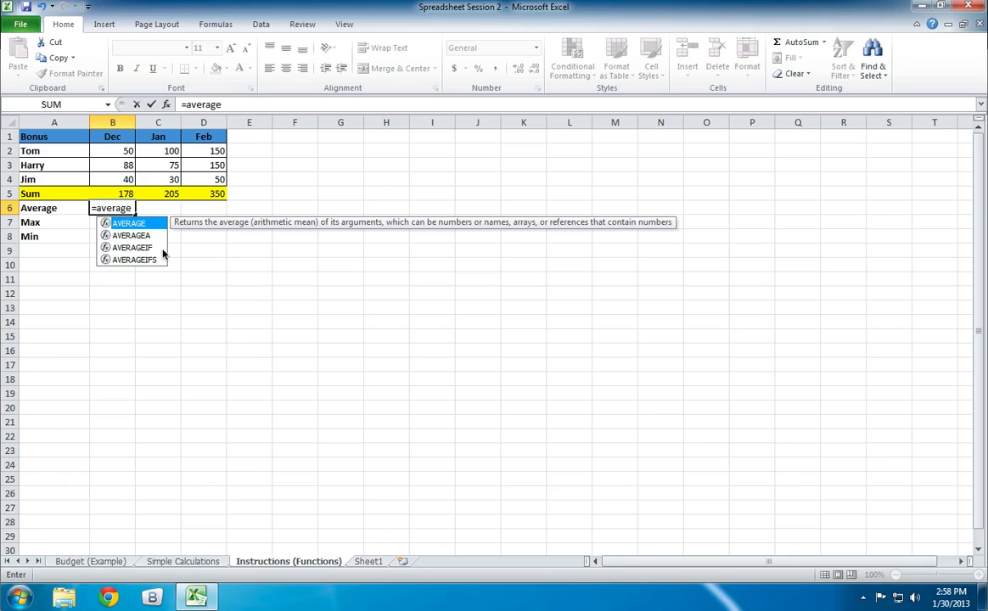
{"action": "type", "text": "("}
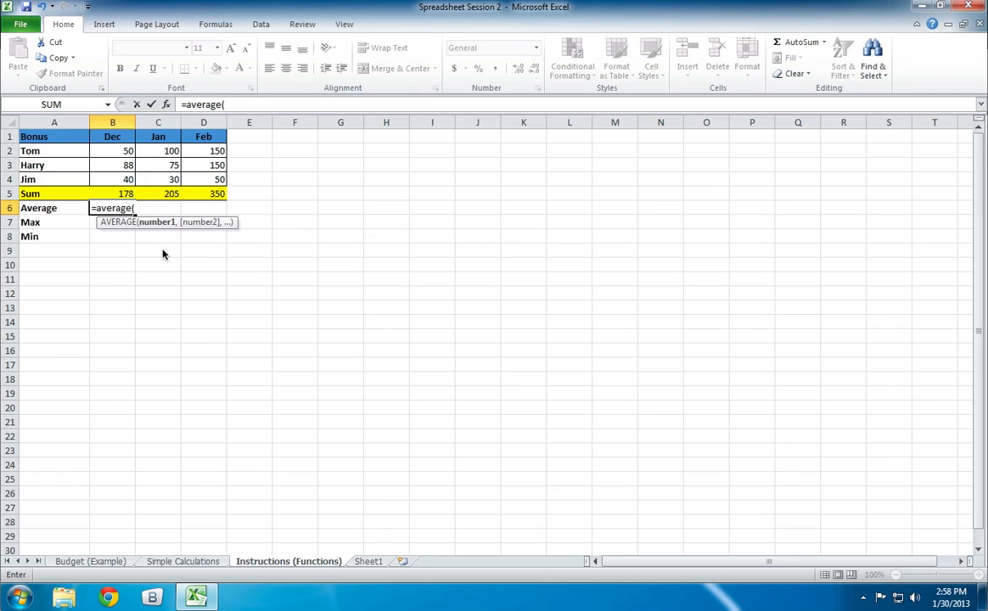
{"action": "type", "text": "b2:b4)"}
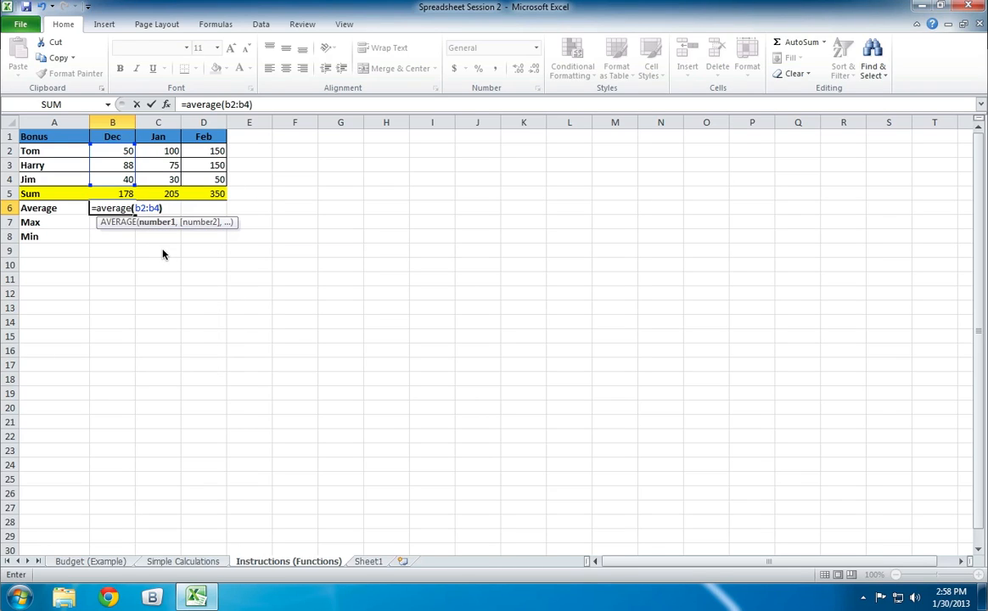
{"action": "key", "text": "Return"}
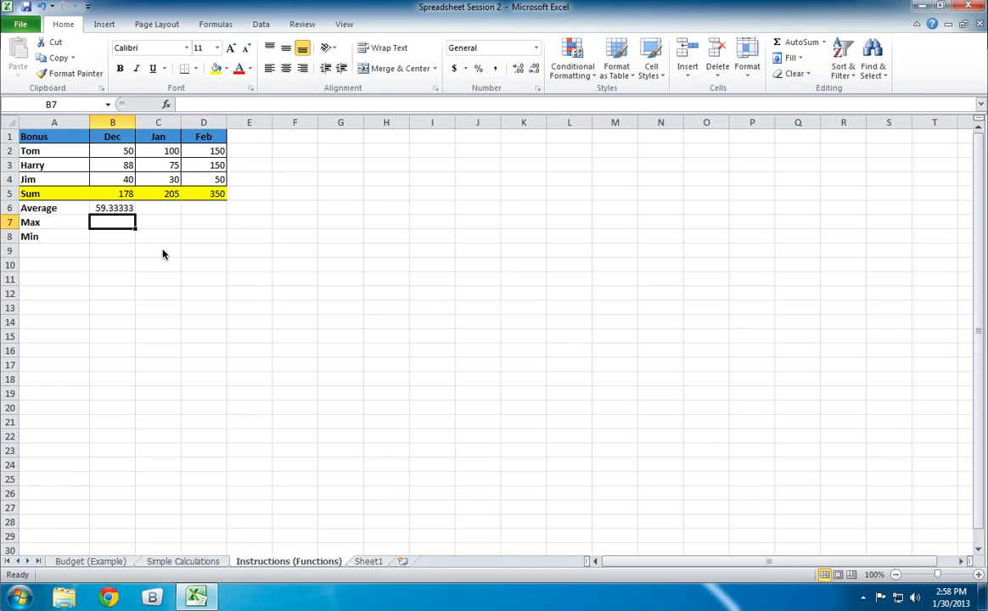
- Reduce the December average in B6 to two decimal places
{"action": "key", "text": "Up"}
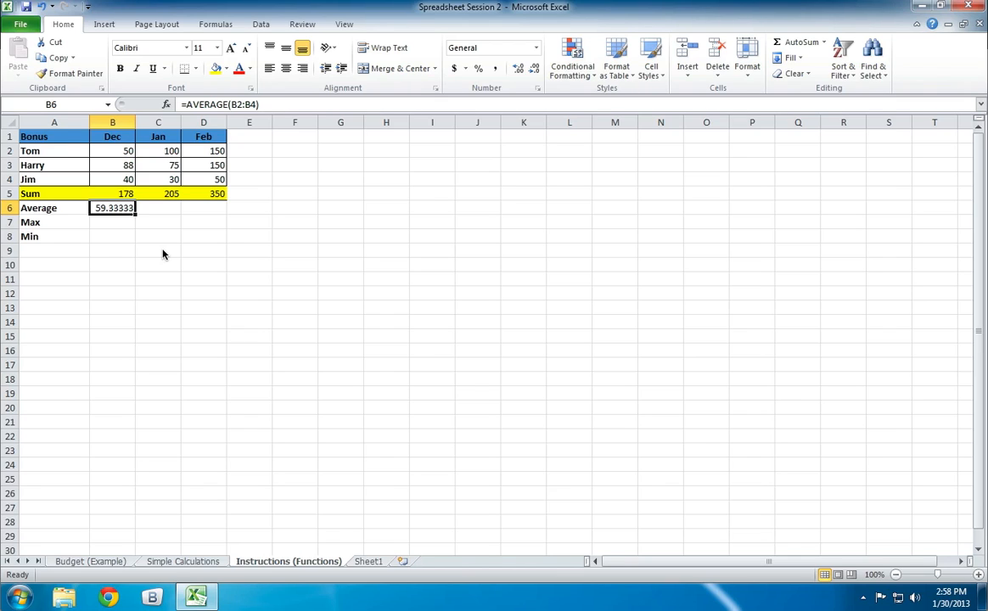
{"action": "left_click", "coordinate": [534, 71]}
{"action": "left_click", "coordinate": [535, 73]}
{"action": "left_click", "coordinate": [536, 72]}
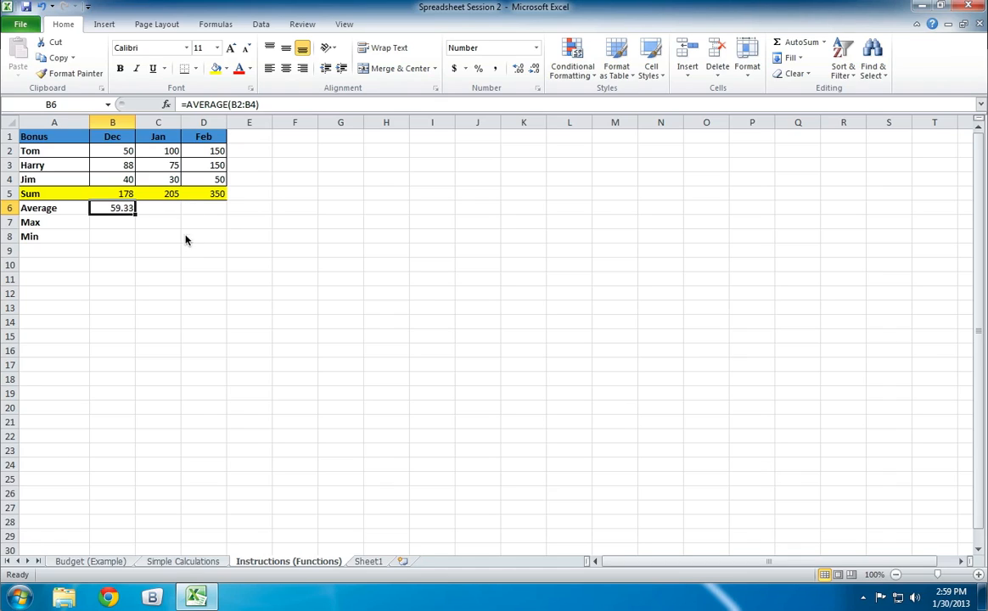
{"action": "left_click", "coordinate": [152, 255]}
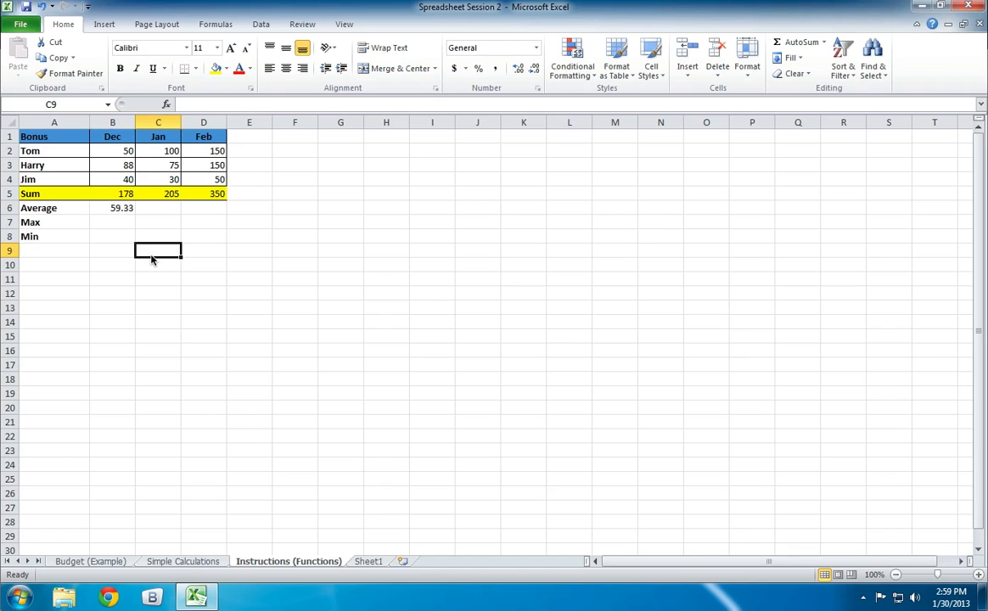
- Check the range referenced by the December average formula in B6, leaving the formula as it is
{"action": "double_click", "coordinate": [118, 208]}
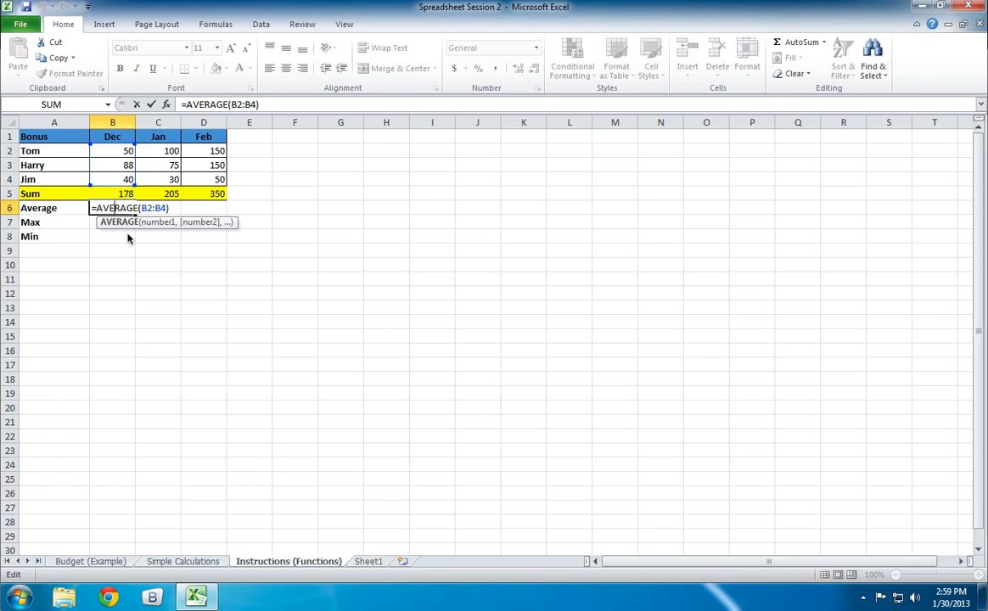
{"action": "key", "text": "Escape"}
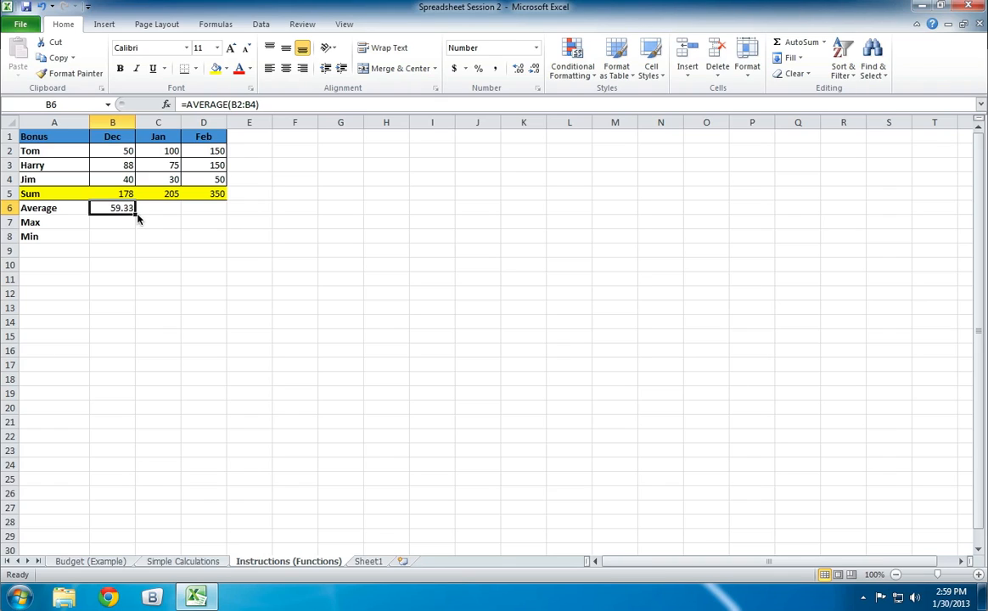
{"action": "left_click", "coordinate": [475, 283]}
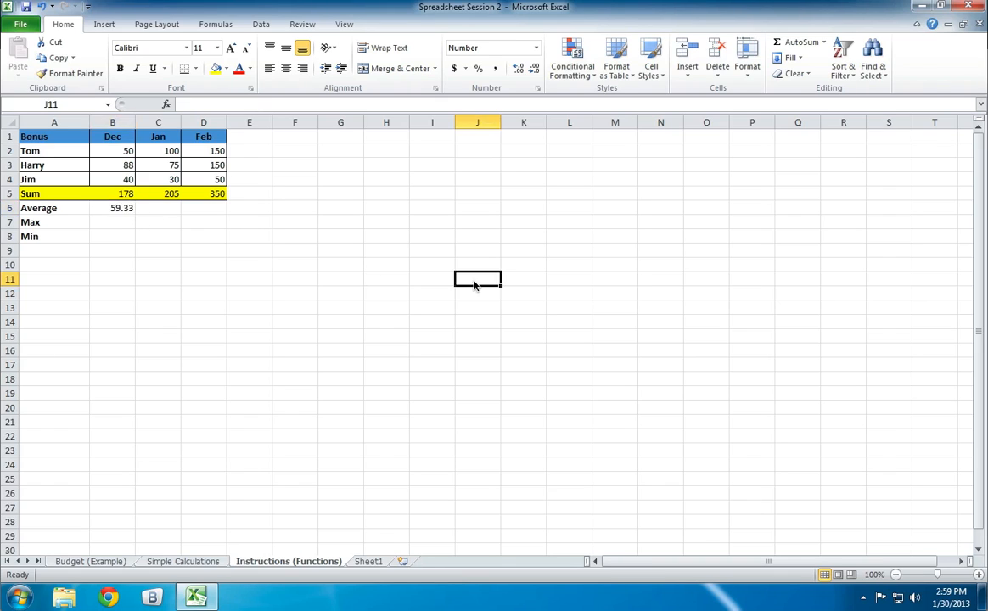
{"action": "left_click", "coordinate": [340, 281]}
{"action": "left_click", "coordinate": [336, 309]}
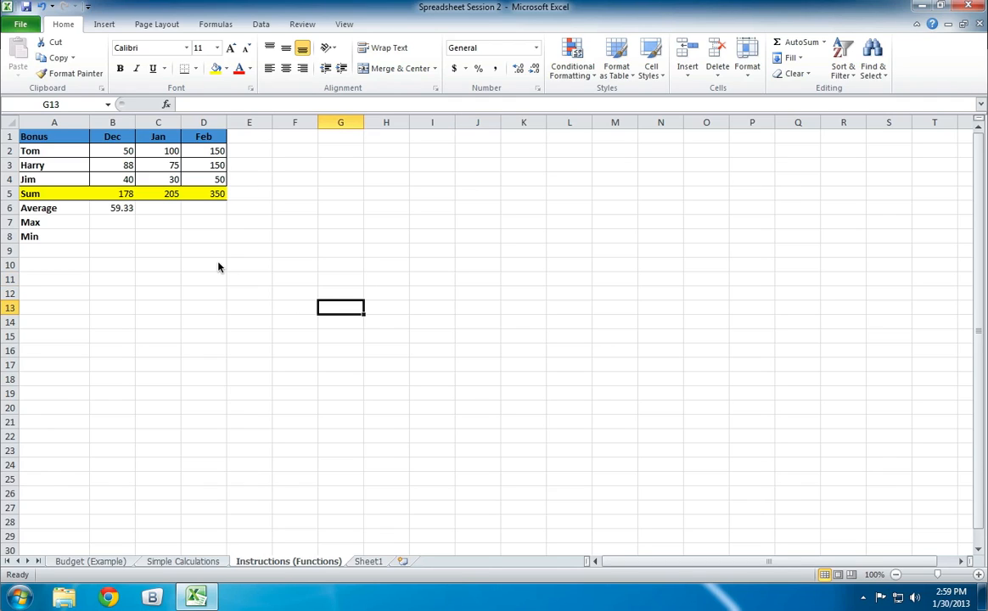
{"action": "left_click", "coordinate": [164, 237]}
- Fill the December average formula from B6 across the January and February cells, C6:D6
{"action": "left_click", "coordinate": [128, 210]}
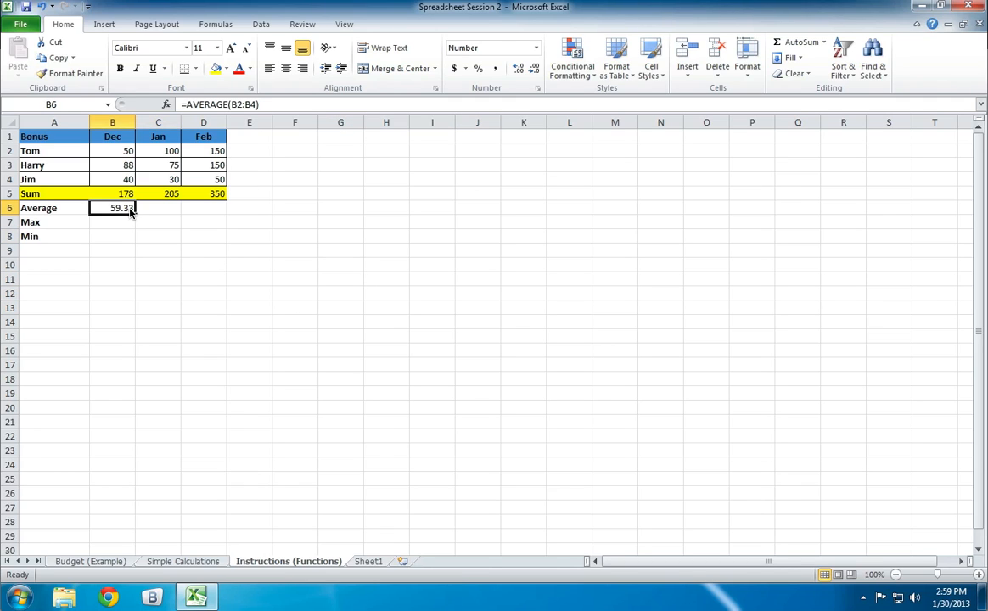
{"action": "left_click", "coordinate": [197, 206]}
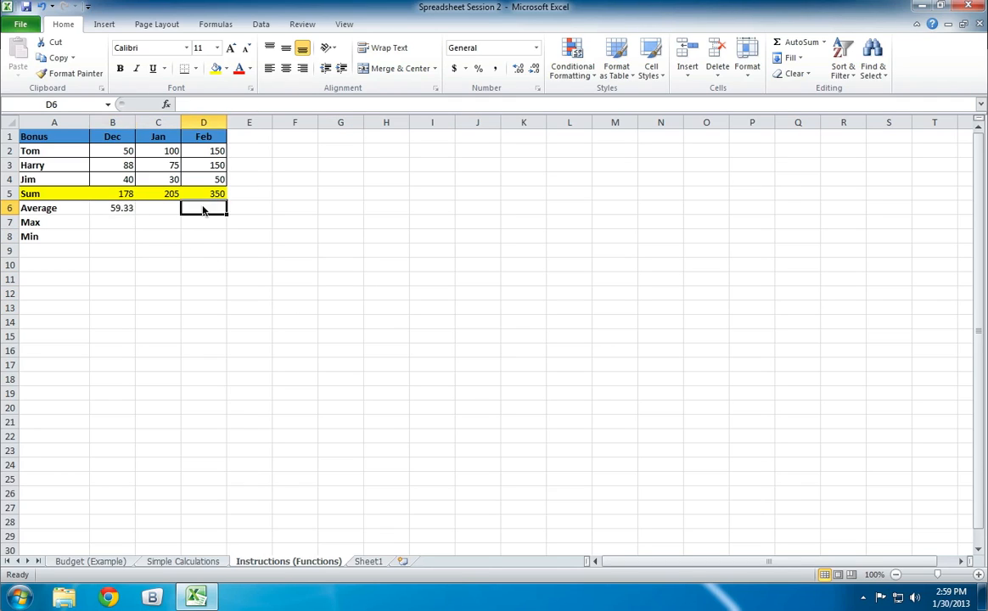
{"action": "left_click", "coordinate": [123, 212]}
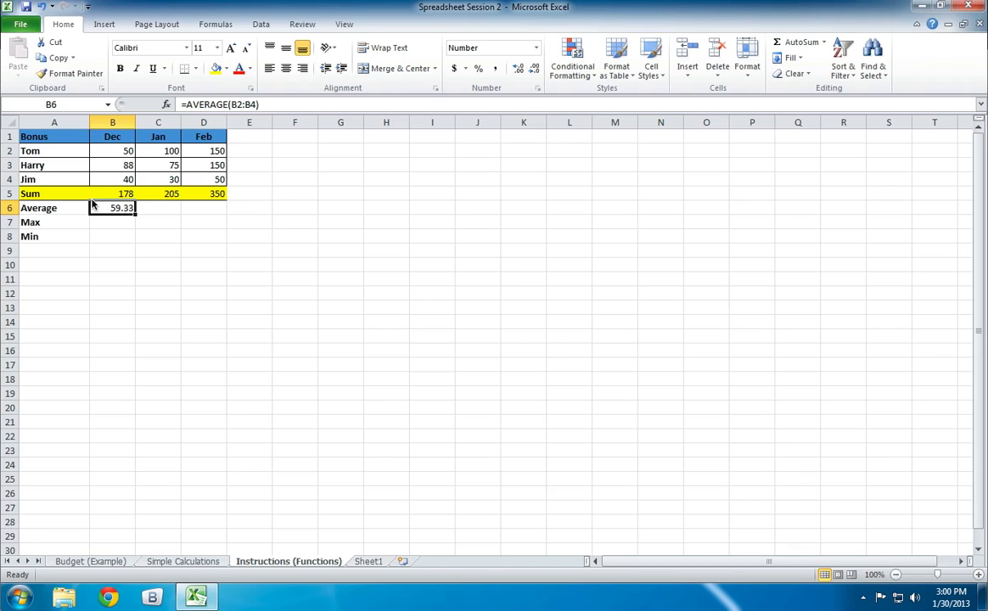
{"action": "mouse_move", "coordinate": [92, 204]}
{"action": "left_mouse_down"}
{"action": "mouse_move", "coordinate": [90, 217]}
{"action": "mouse_move", "coordinate": [93, 209]}
{"action": "left_mouse_up"}
{"action": "left_click_drag", "start_coordinate": [135, 218], "coordinate": [219, 214]}
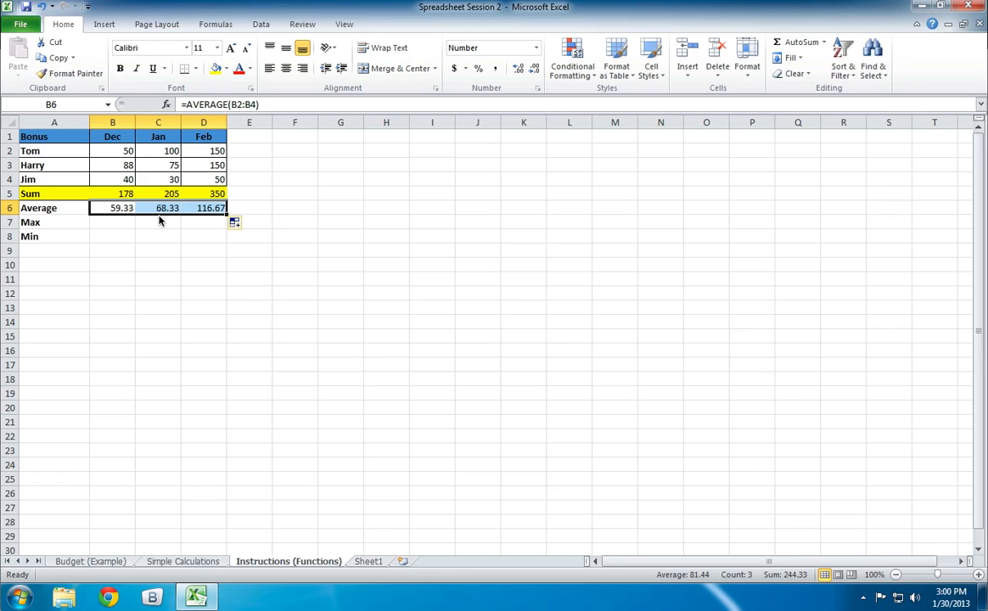
{"action": "left_click", "coordinate": [166, 309]}
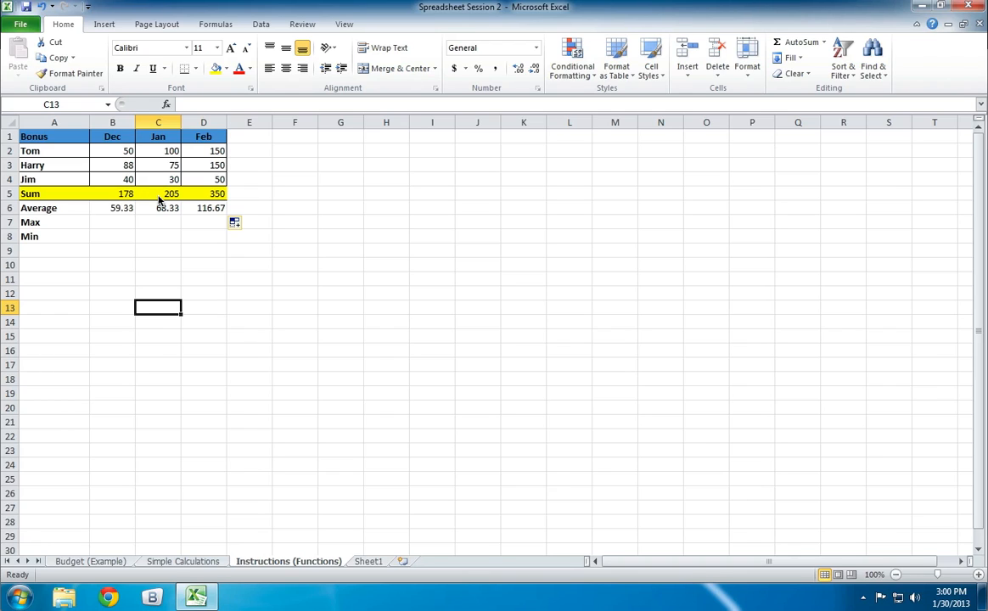
{"action": "left_click", "coordinate": [126, 209]}
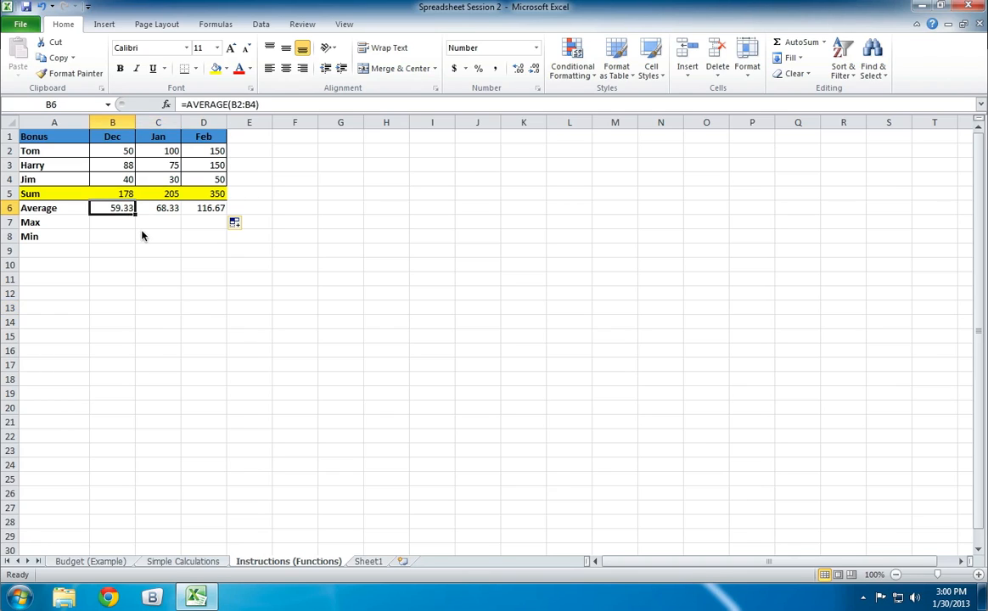
{"action": "left_click_drag", "start_coordinate": [134, 216], "coordinate": [222, 217]}
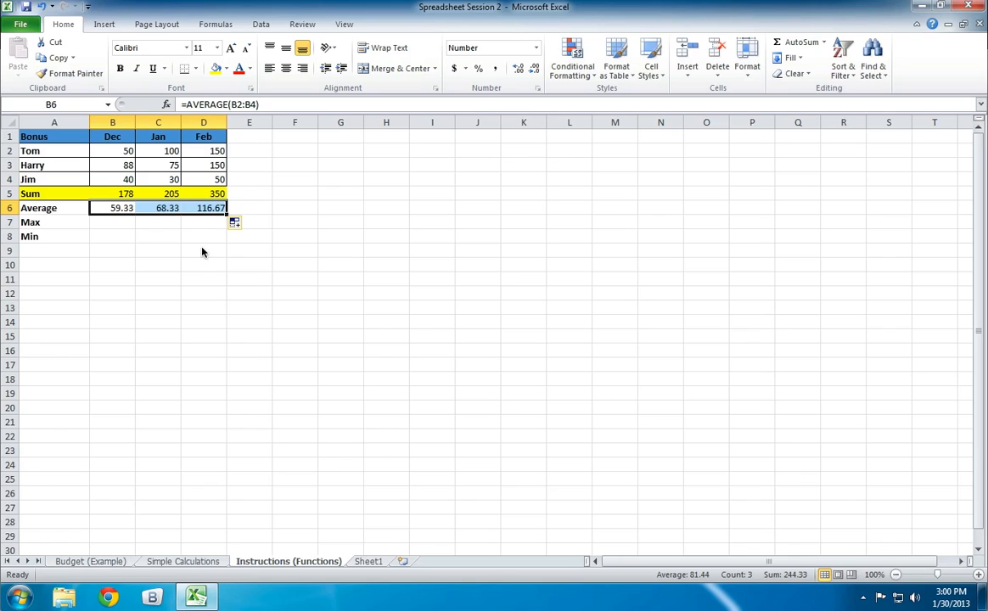
{"action": "left_click", "coordinate": [147, 281]}
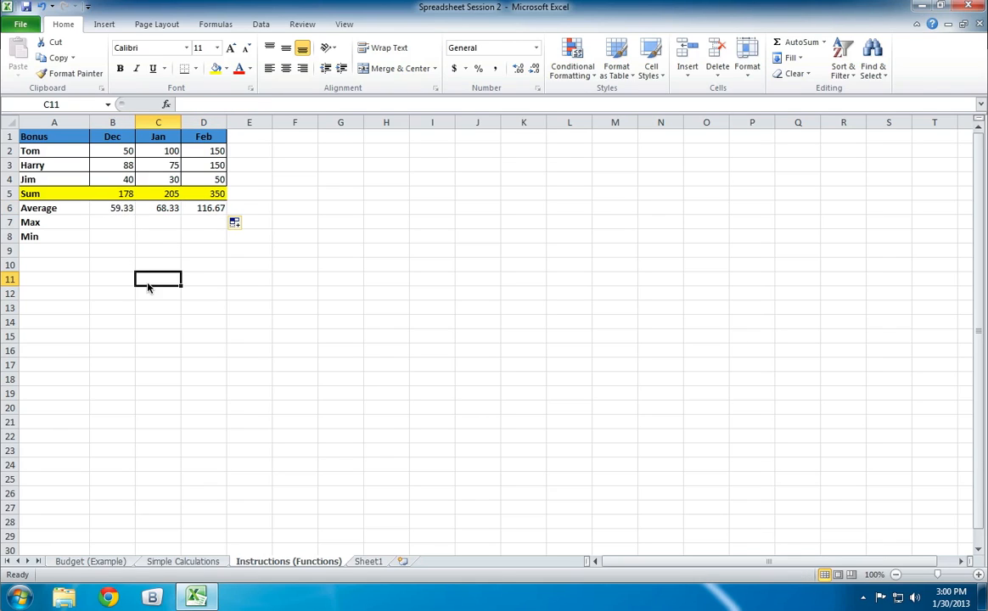
- Enter a MAX formula over the December bonuses B2:B4 in cell B7
{"action": "left_click", "coordinate": [112, 222]}
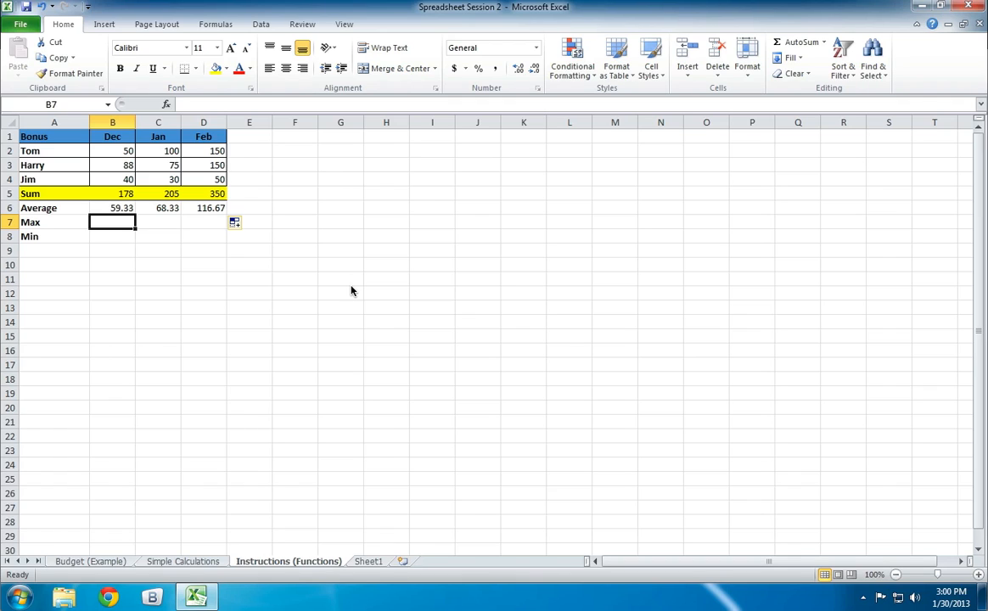
{"action": "type", "text": "="}
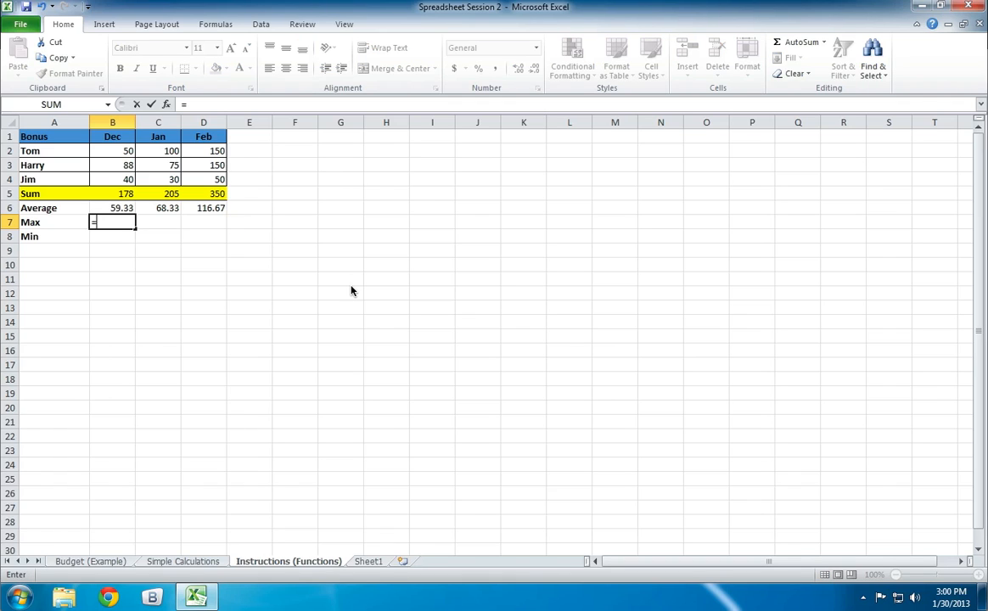
{"action": "type", "text": "max"}
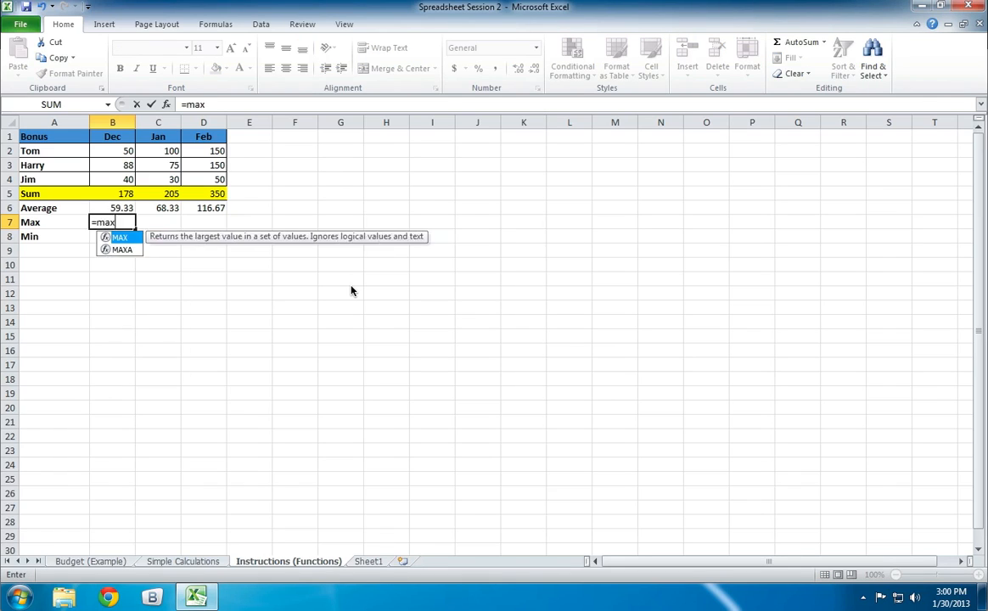
{"action": "type", "text": "("}
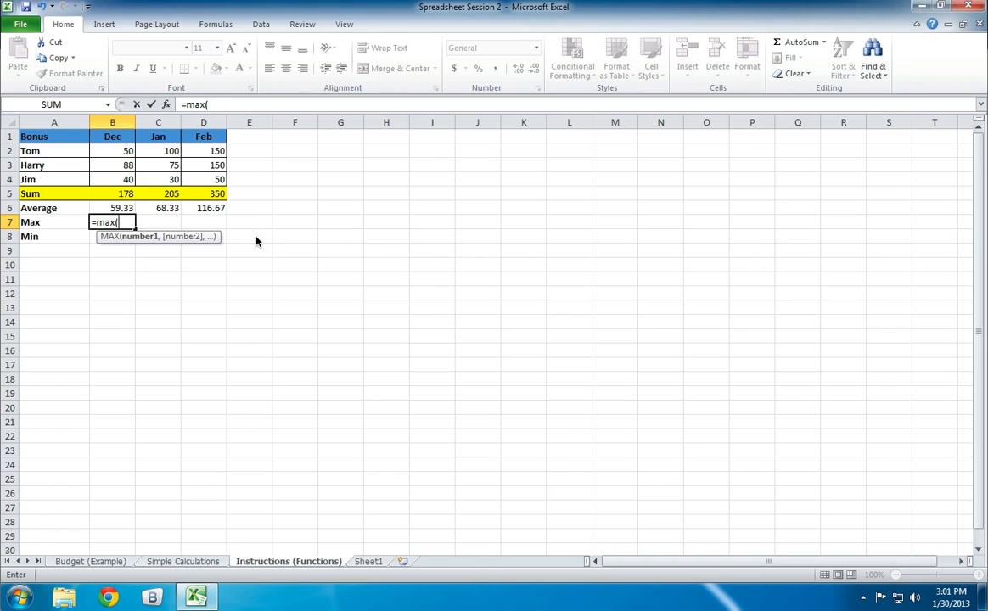
{"action": "left_click", "coordinate": [115, 155]}
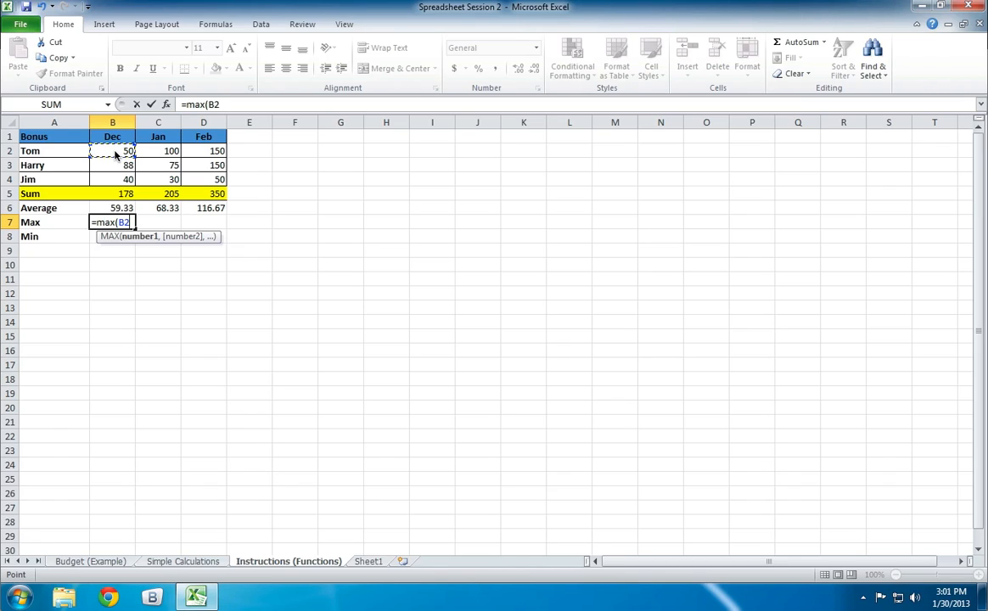
{"action": "left_click_drag", "start_coordinate": [116, 155], "coordinate": [117, 183]}
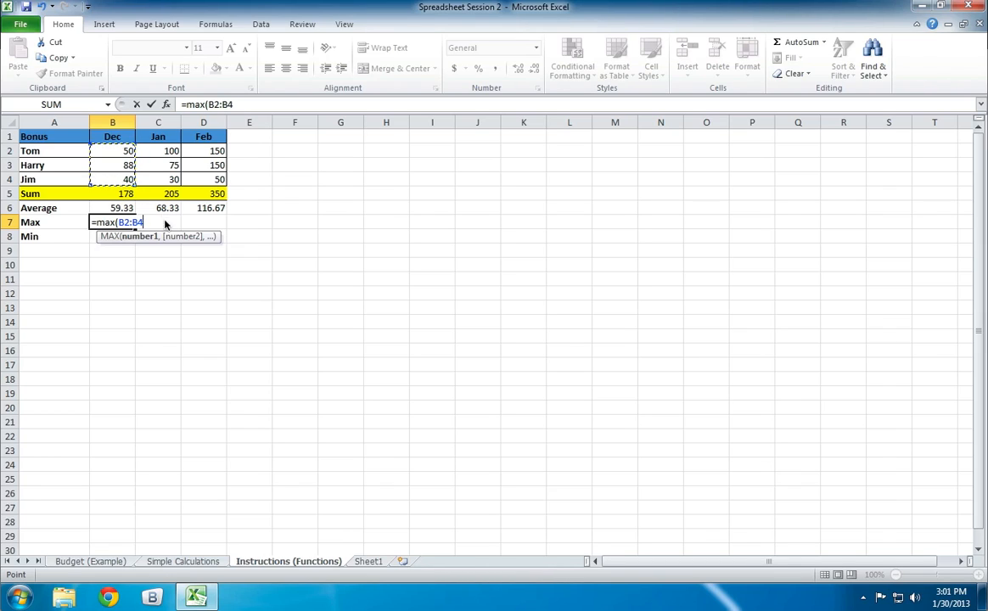
{"action": "key", "text": "Return"}
{"action": "key", "text": "Down"}
{"action": "key", "text": "Down"}
{"action": "key", "text": "Down"}
{"action": "key", "text": "Down"}
{"action": "key", "text": "Down"}
{"action": "key", "text": "Down"}
{"action": "key", "text": "Down"}
{"action": "key", "text": "Down"}
{"action": "key", "text": "Down"}
{"action": "key", "text": "Down"}
{"action": "key", "text": "Down"}
{"action": "key", "text": "Down"}
{"action": "key", "text": "Down"}
{"action": "key", "text": "Down"}
{"action": "key", "text": "Down"}
{"action": "key", "text": "Down"}
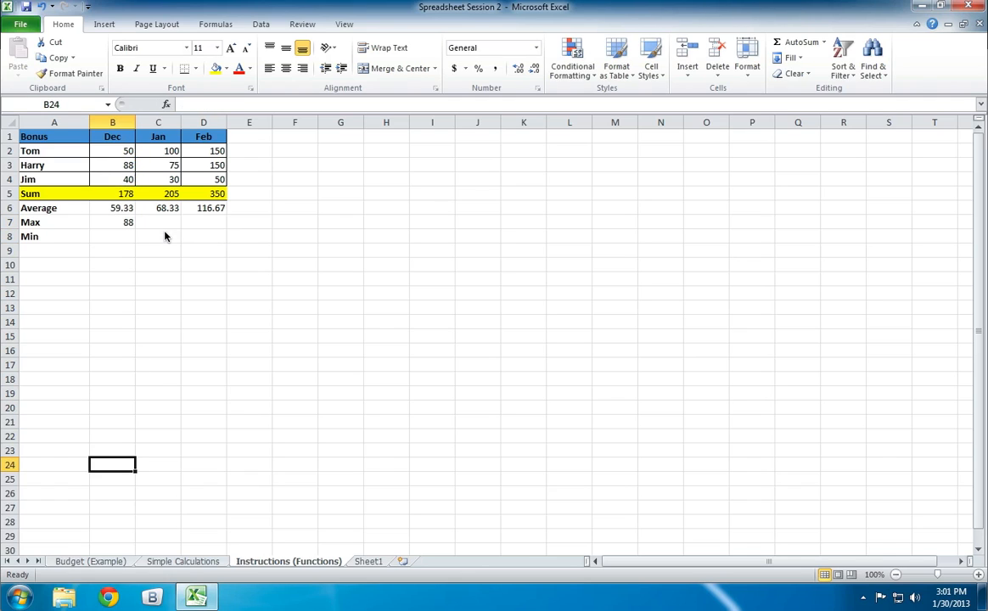
- Compare the December maximum in B7 with the individual December bonuses in B2:B4
{"action": "left_click", "coordinate": [109, 226]}
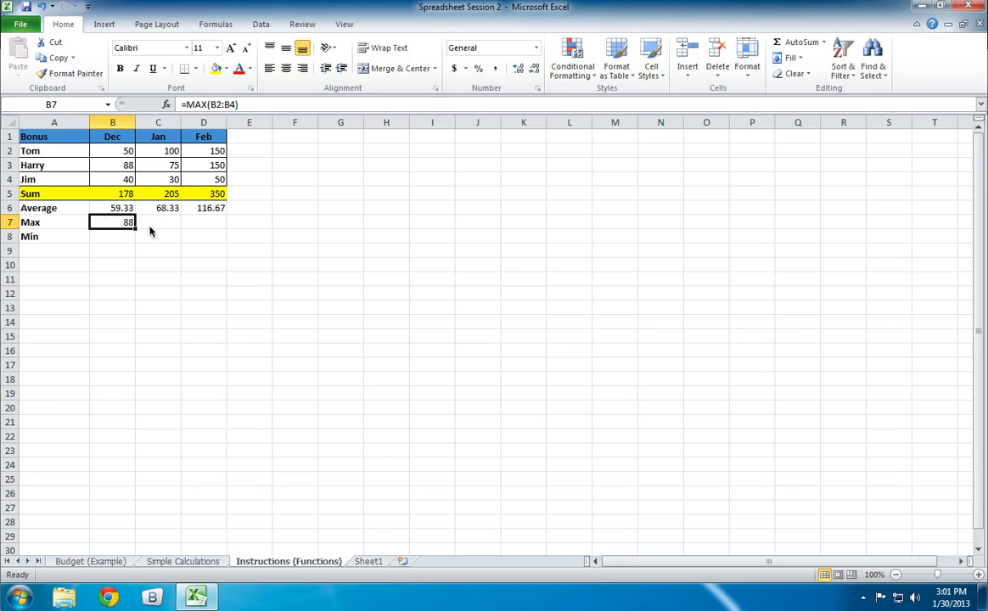
{"action": "left_click", "coordinate": [117, 236]}
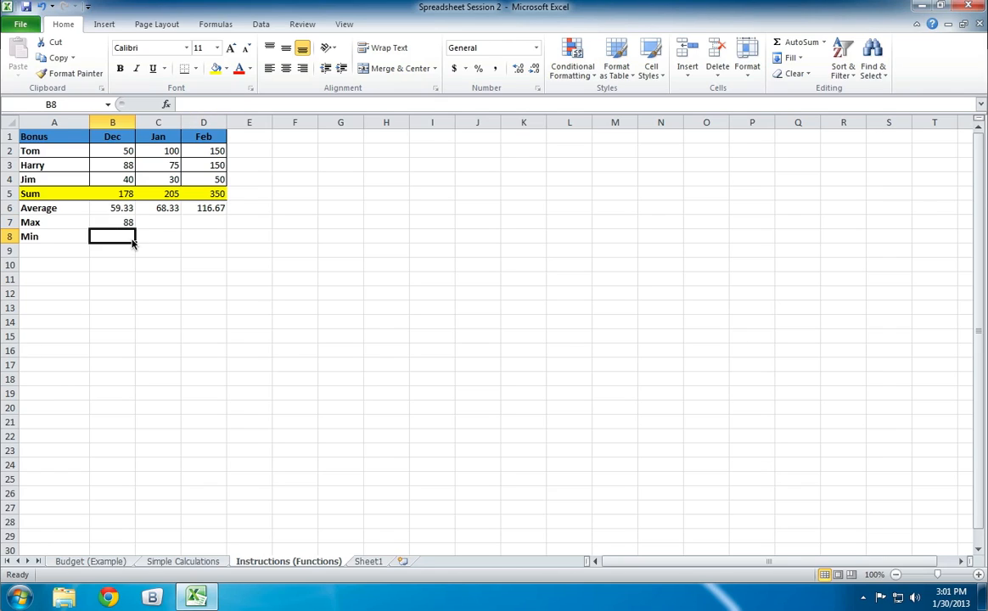
{"action": "left_click", "coordinate": [105, 222]}
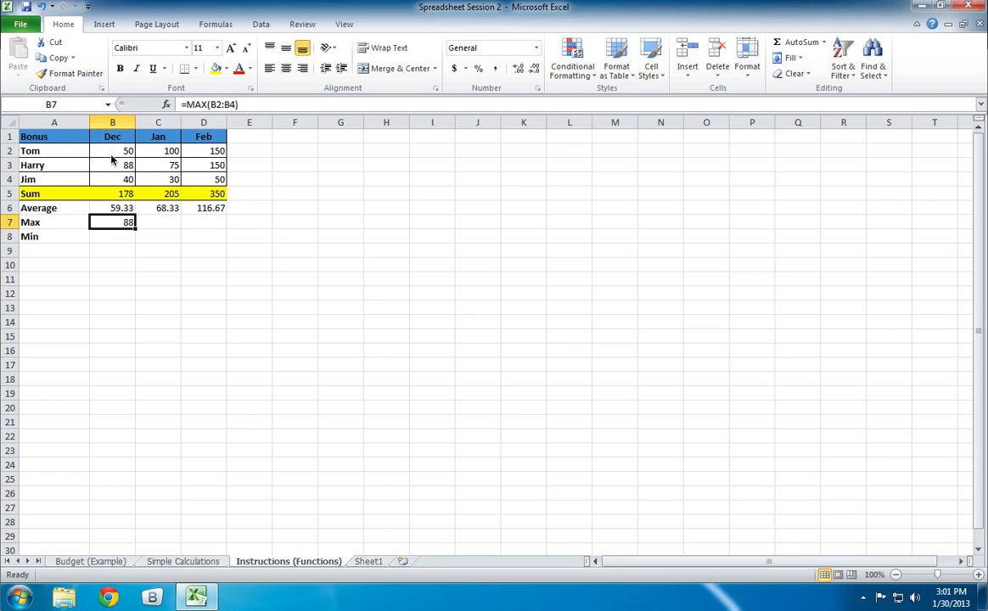
{"action": "left_click", "coordinate": [103, 150]}
{"action": "left_click", "coordinate": [106, 164]}
{"action": "left_click", "coordinate": [113, 176]}
{"action": "left_click", "coordinate": [103, 163]}
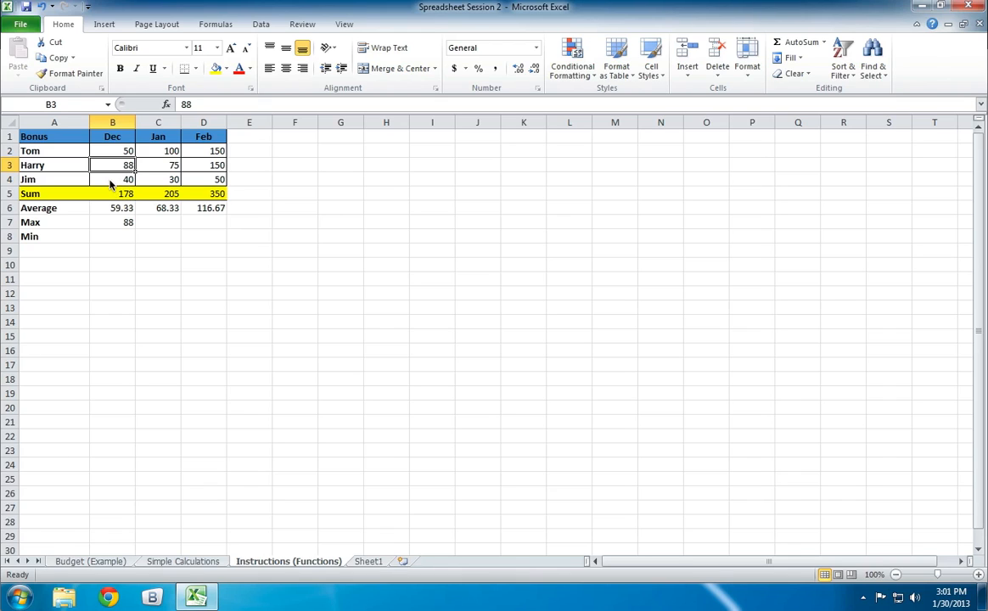
{"action": "left_click", "coordinate": [110, 181]}
- Enter the formula =MIN(B2:B4) in B8 for the December minimum
{"action": "left_click", "coordinate": [124, 235]}
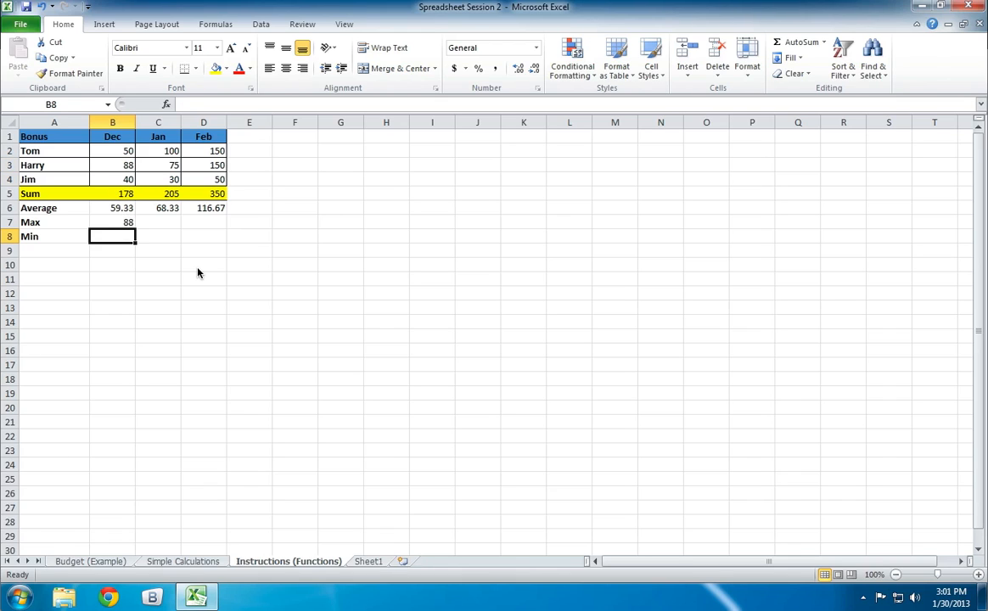
{"action": "type", "text": "=min("}
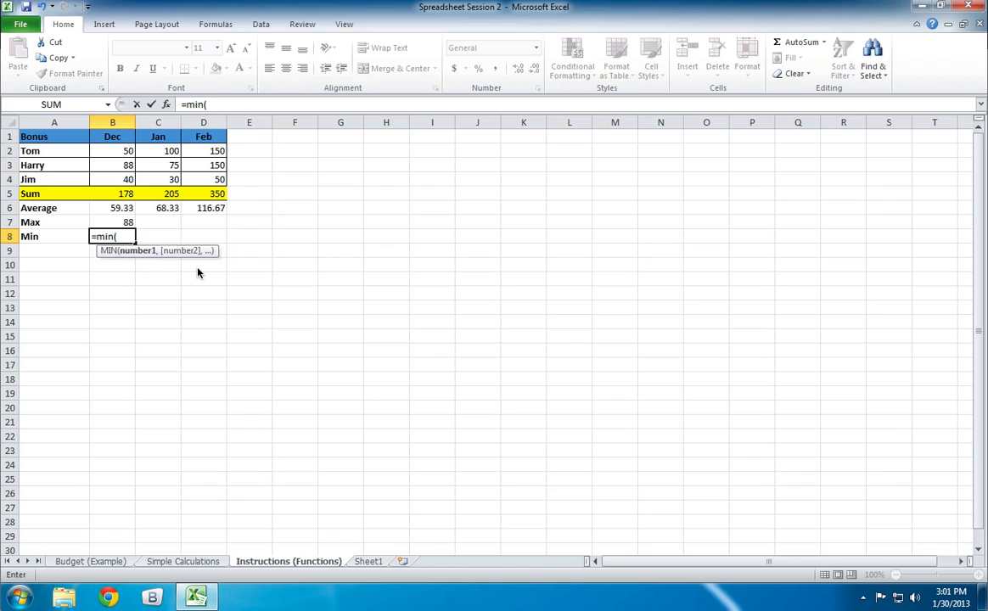
{"action": "type", "text": "b2:b4)"}
{"action": "key", "text": "Return"}
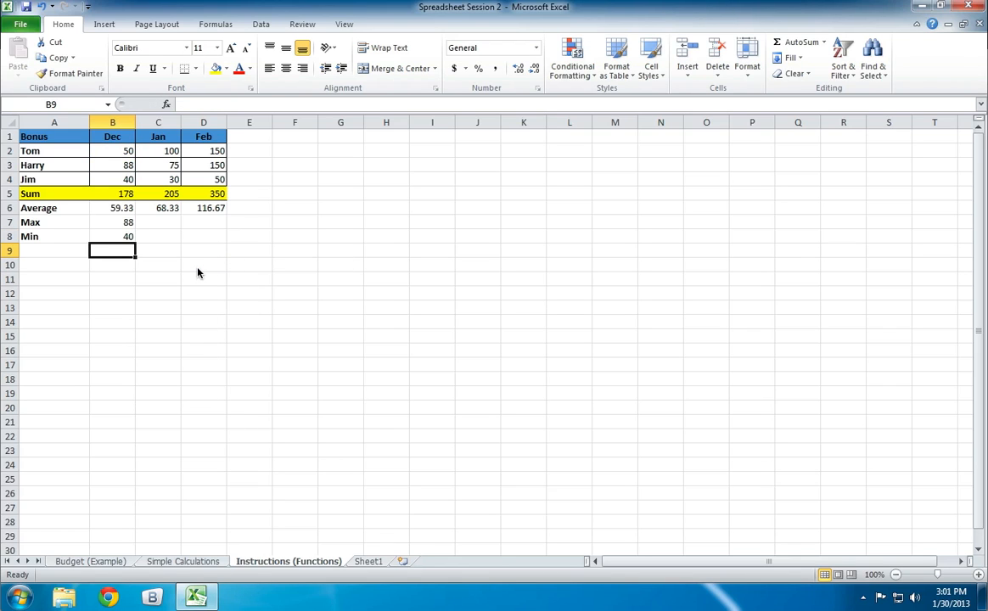
- Fill the December MAX and MIN formulas from B7:B8 across the January and February cells, C7:D8
{"action": "left_click_drag", "start_coordinate": [124, 221], "coordinate": [123, 237]}
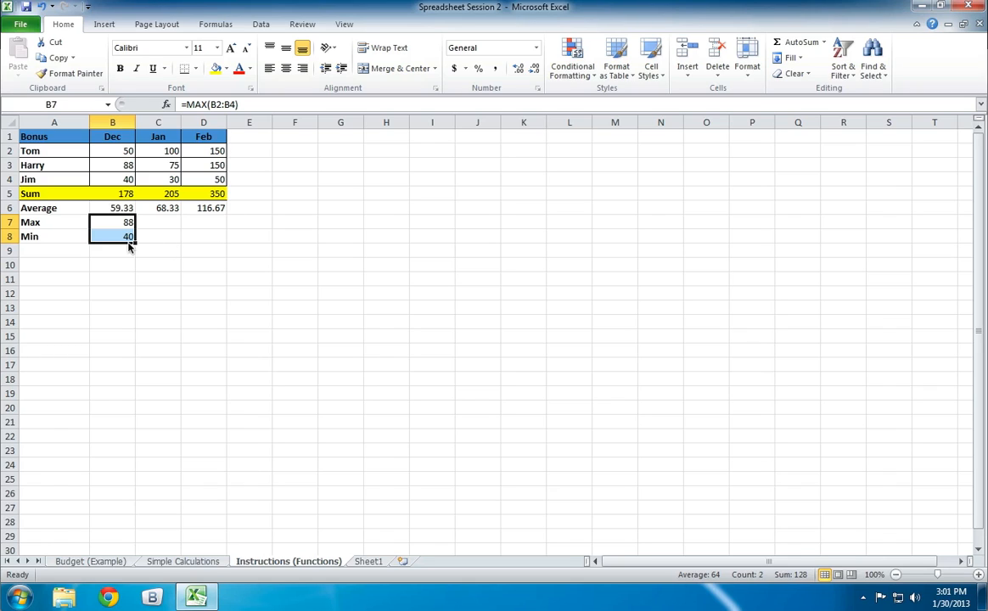
{"action": "left_click_drag", "start_coordinate": [134, 243], "coordinate": [222, 246]}
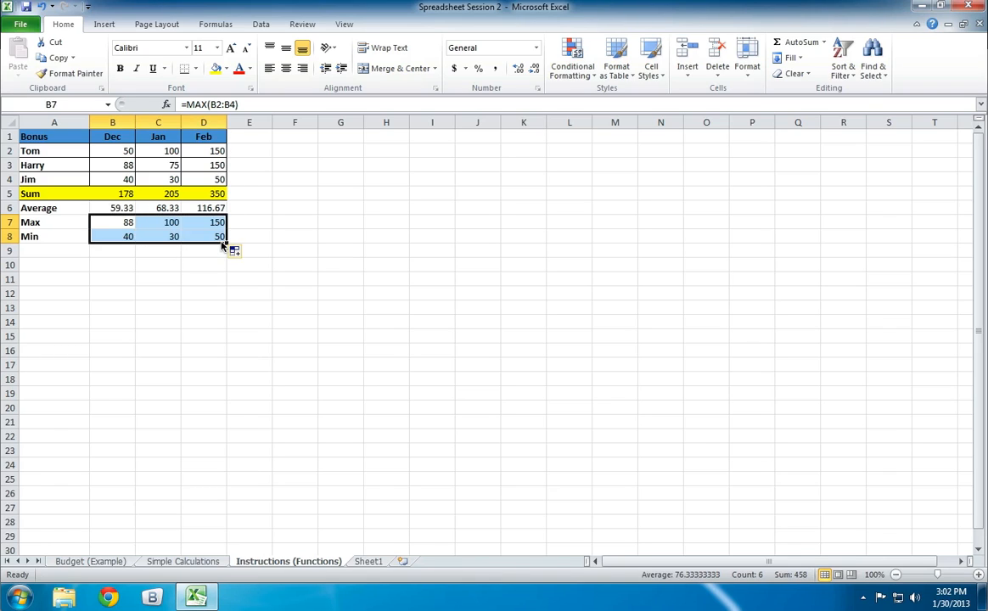
{"action": "left_click", "coordinate": [196, 268]}
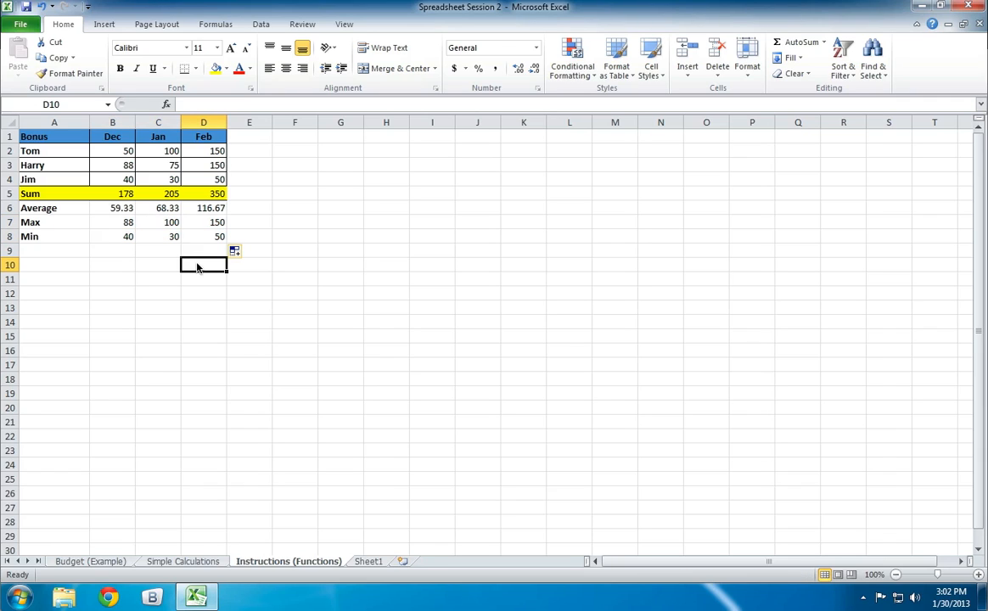
- Compare the monthly maximums in the Max row with the individual January and February bonuses
{"action": "left_click", "coordinate": [123, 222]}
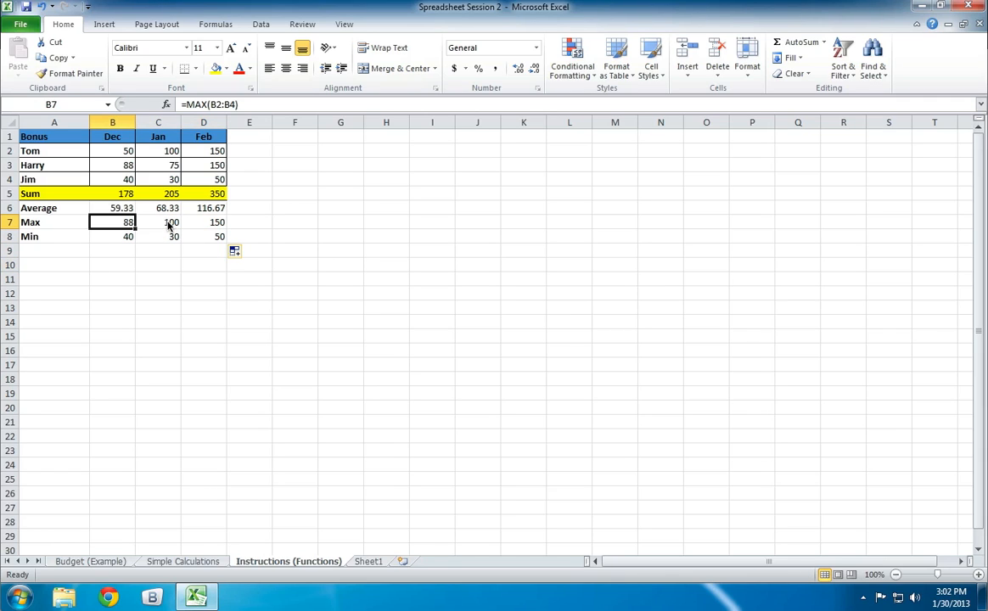
{"action": "left_click", "coordinate": [169, 224]}
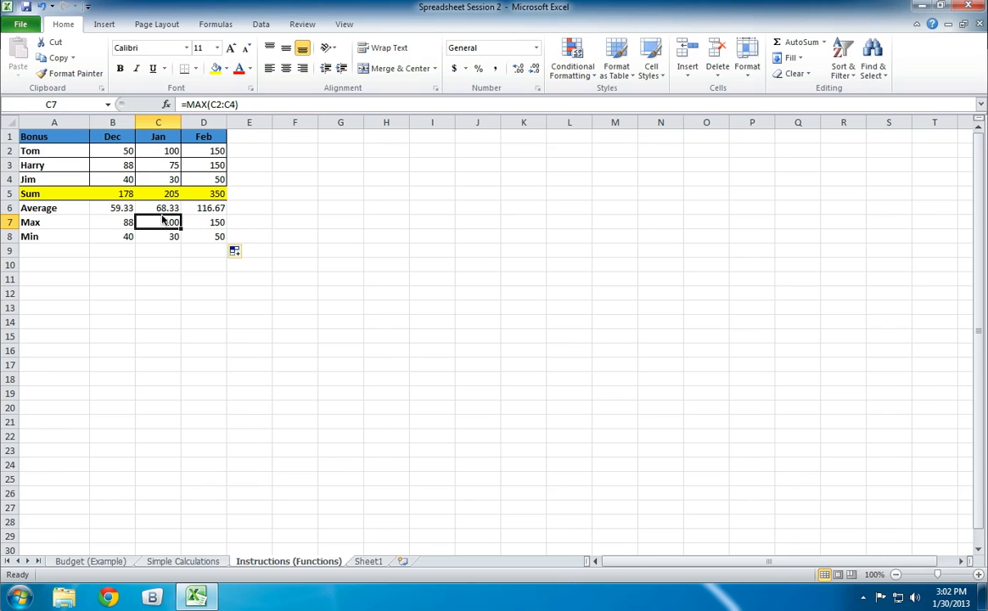
{"action": "left_click", "coordinate": [156, 150]}
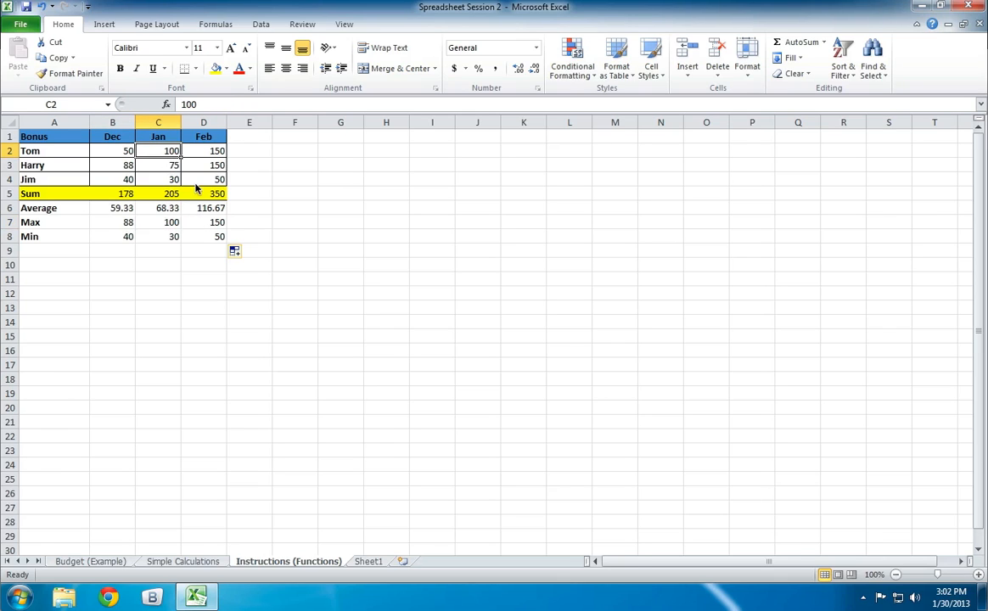
{"action": "left_click", "coordinate": [204, 151]}
{"action": "left_click", "coordinate": [203, 165]}
{"action": "left_click", "coordinate": [203, 149]}
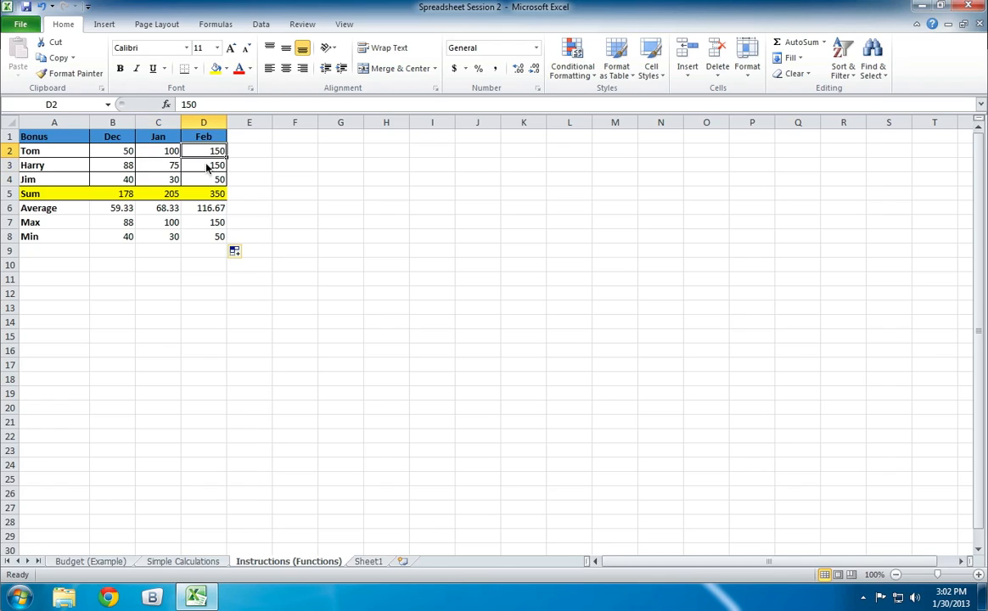
{"action": "left_click", "coordinate": [206, 165]}
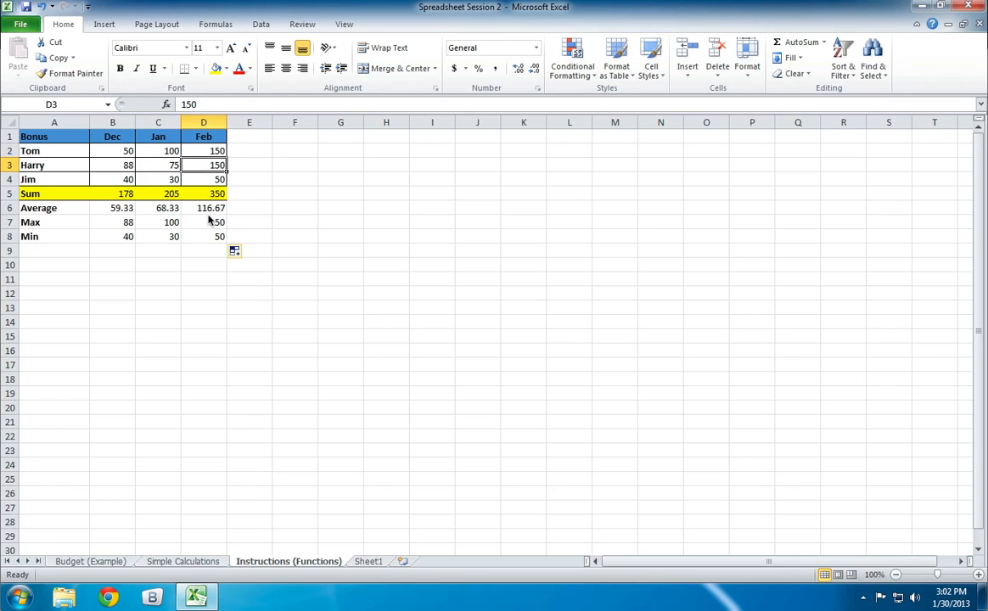
{"action": "left_click", "coordinate": [209, 222]}
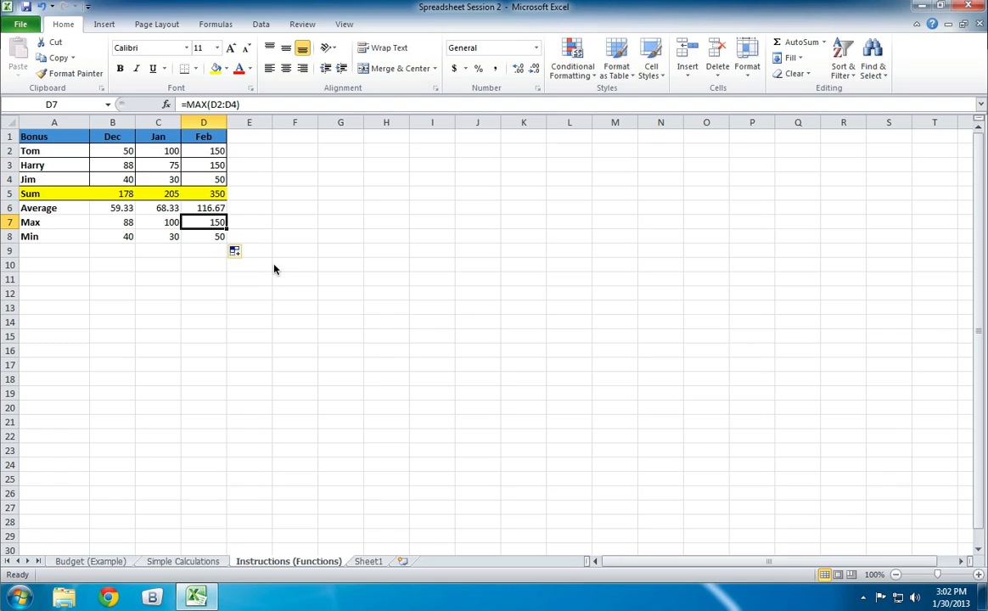
- Compare the monthly minimums in B8:D8 with Jim's bonuses in row 4
{"action": "left_click", "coordinate": [208, 237]}
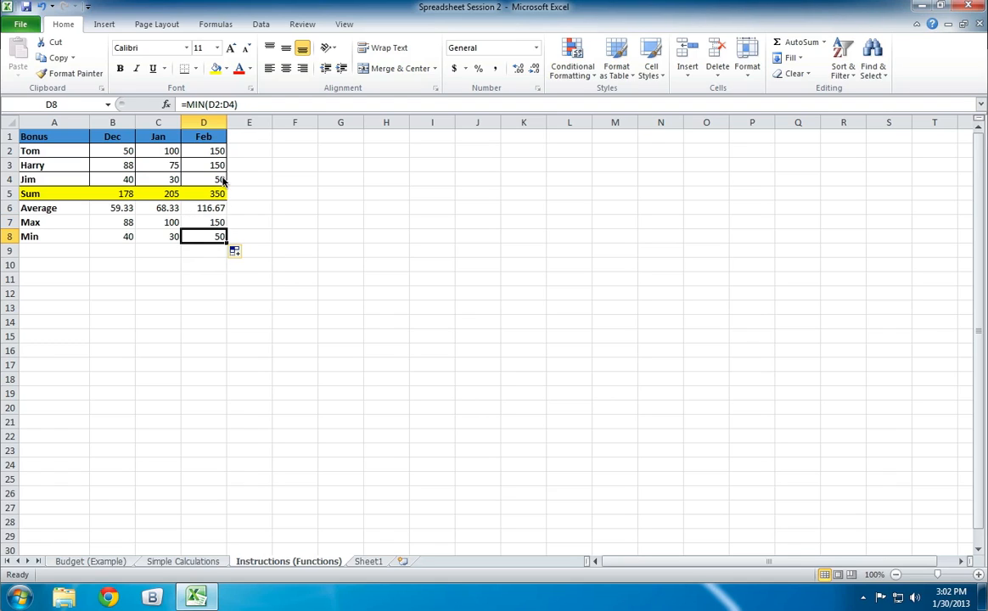
{"action": "left_click", "coordinate": [217, 180]}
{"action": "left_click", "coordinate": [146, 180]}
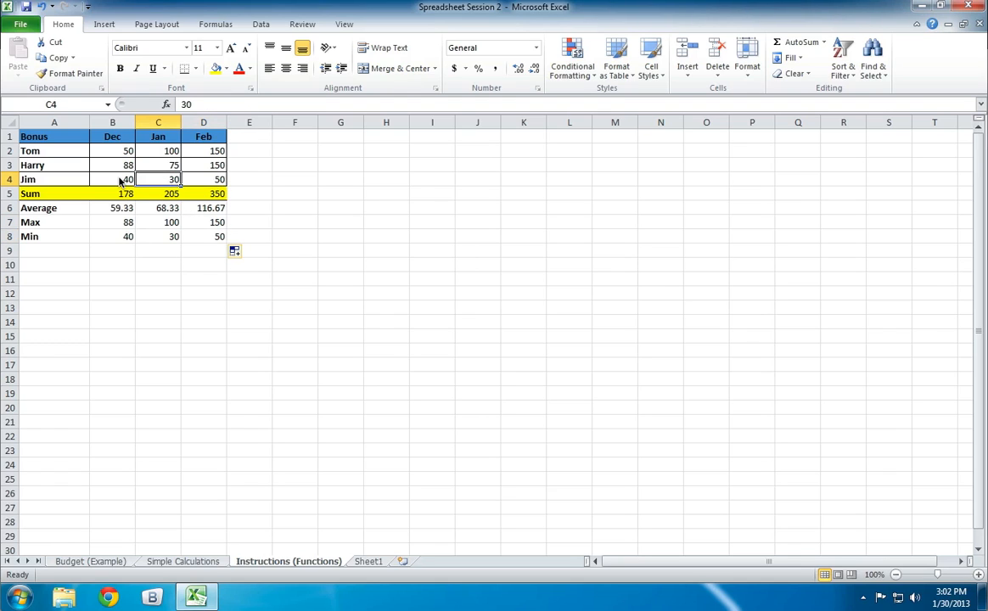
{"action": "left_click", "coordinate": [121, 181]}
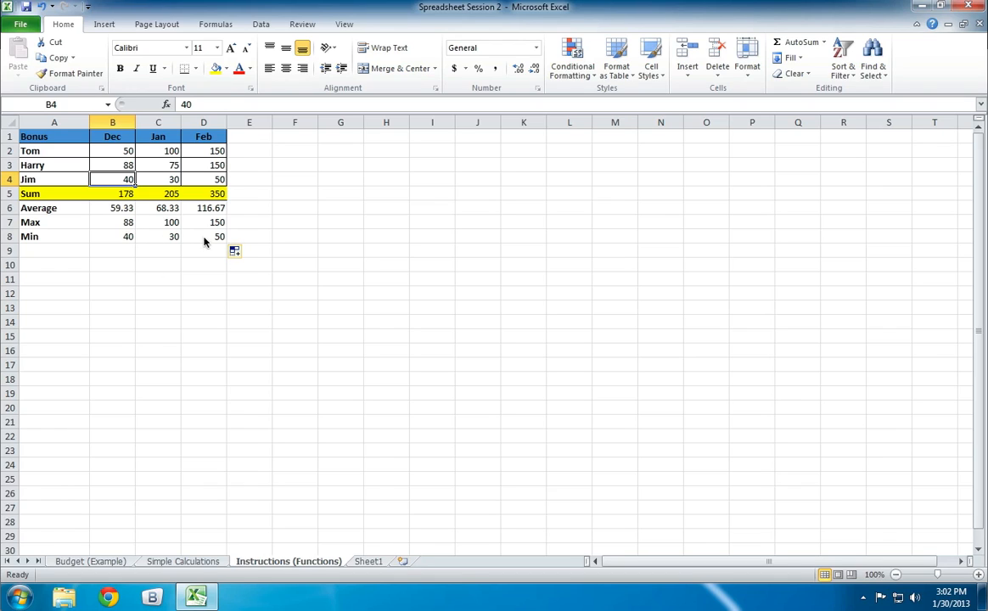
{"action": "left_click", "coordinate": [194, 236]}
{"action": "left_click", "coordinate": [166, 237]}
{"action": "left_click", "coordinate": [121, 236]}
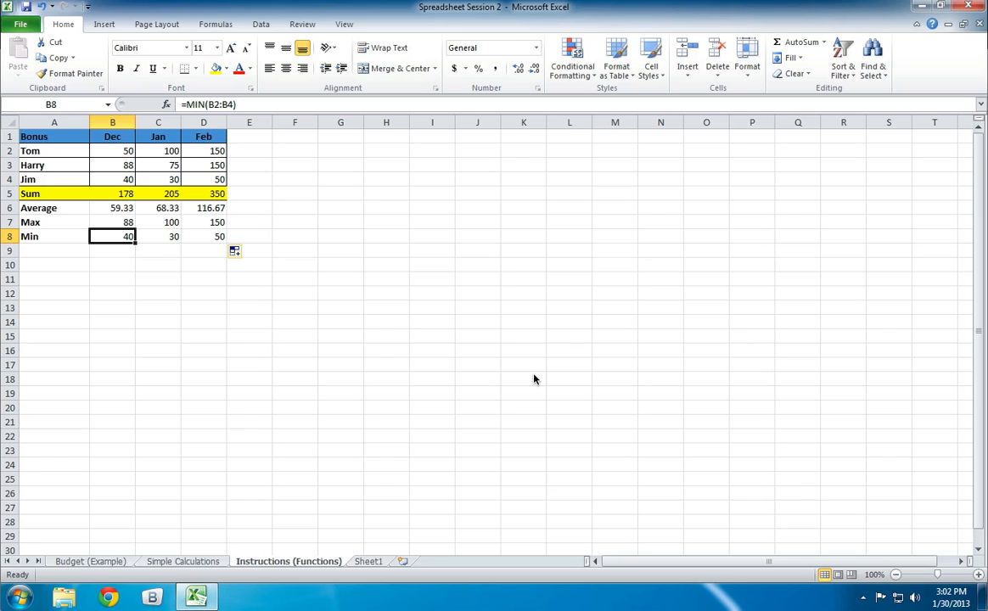
- Clear all the Average, Max and Min formulas in B6:D8, leaving the Sum row in place
{"action": "key", "text": "Right"}
{"action": "key", "text": "Right"}
{"action": "key", "text": "Delete"}
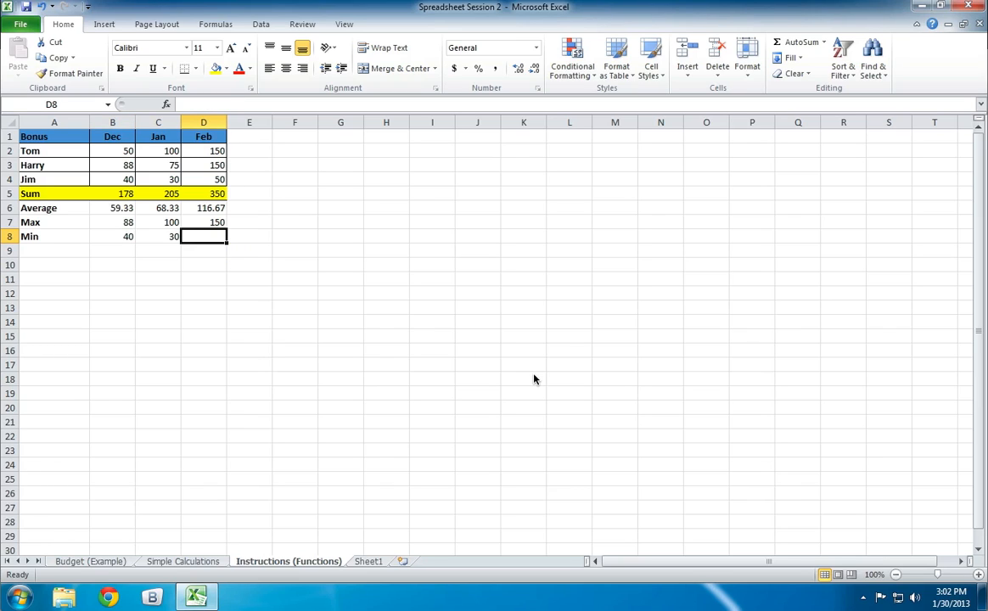
{"action": "key", "text": "Left"}
{"action": "key", "text": "Delete"}
{"action": "key", "text": "Left"}
{"action": "key", "text": "Delete"}
{"action": "key", "text": "Up"}
{"action": "key", "text": "Delete"}
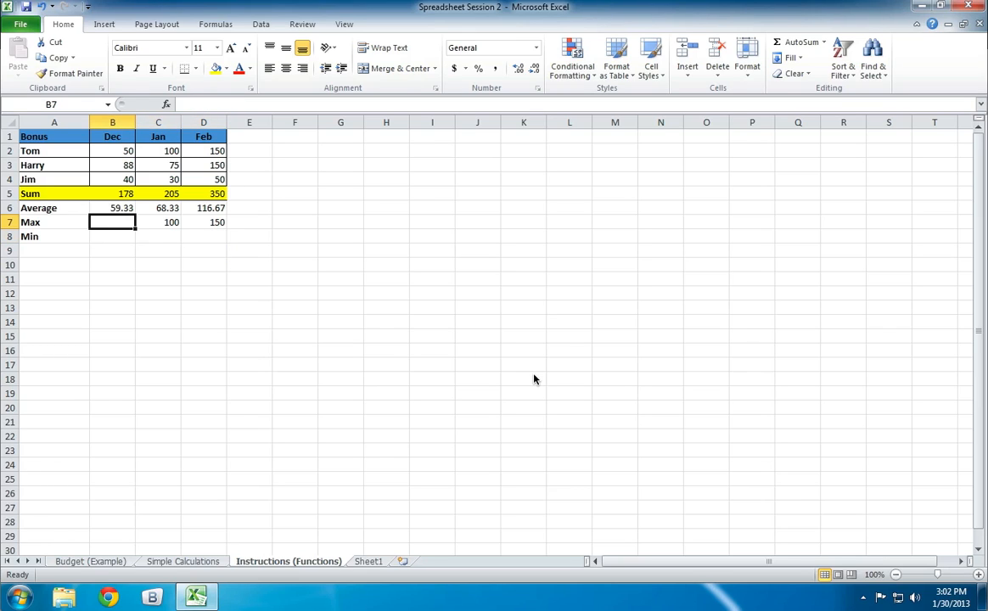
{"action": "left_click_drag", "start_coordinate": [119, 206], "coordinate": [210, 220]}
{"action": "key", "text": "Delete"}
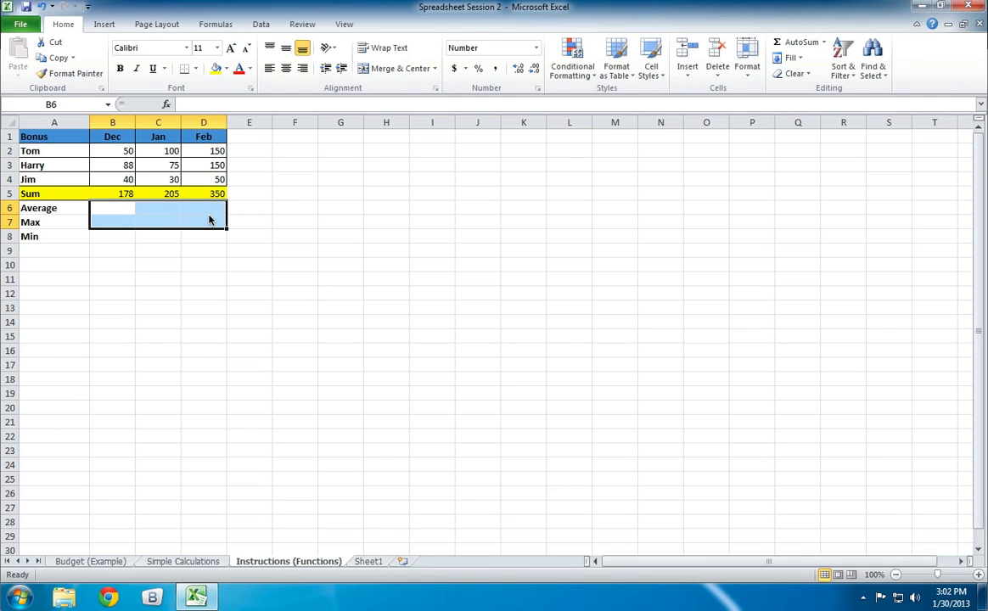
{"action": "left_click", "coordinate": [208, 295]}
- Enter an AVERAGE formula over the December bonuses B2:B4 in cell B6
{"action": "double_click", "coordinate": [99, 212]}
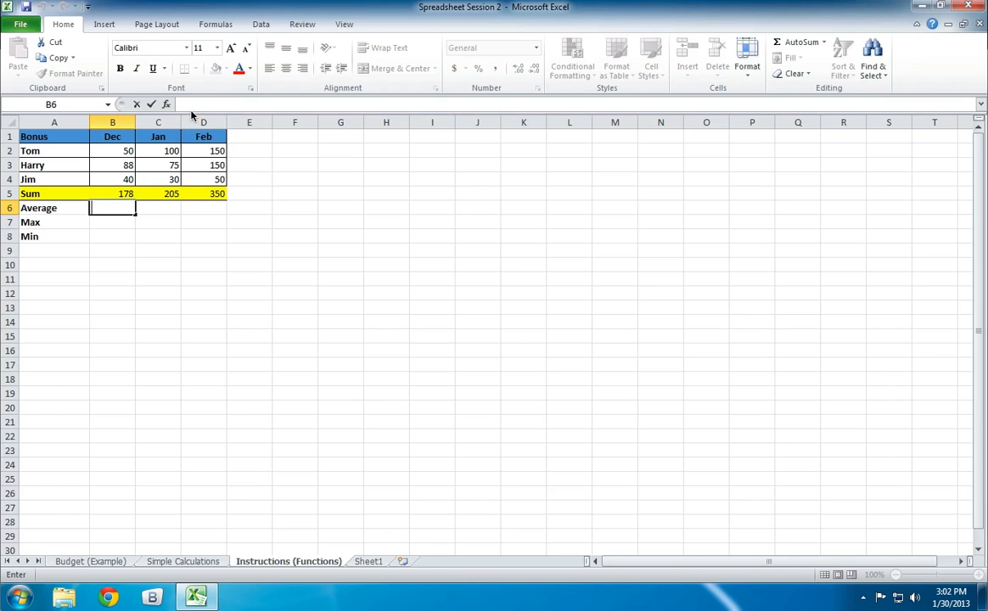
{"action": "left_click", "coordinate": [194, 102]}
{"action": "type", "text": "="}
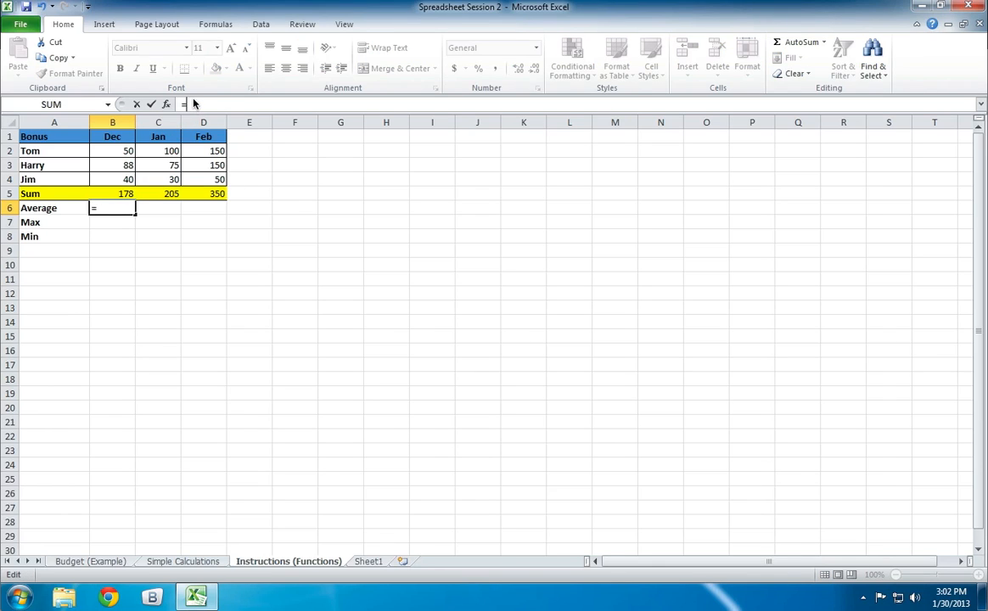
{"action": "type", "text": "average("}
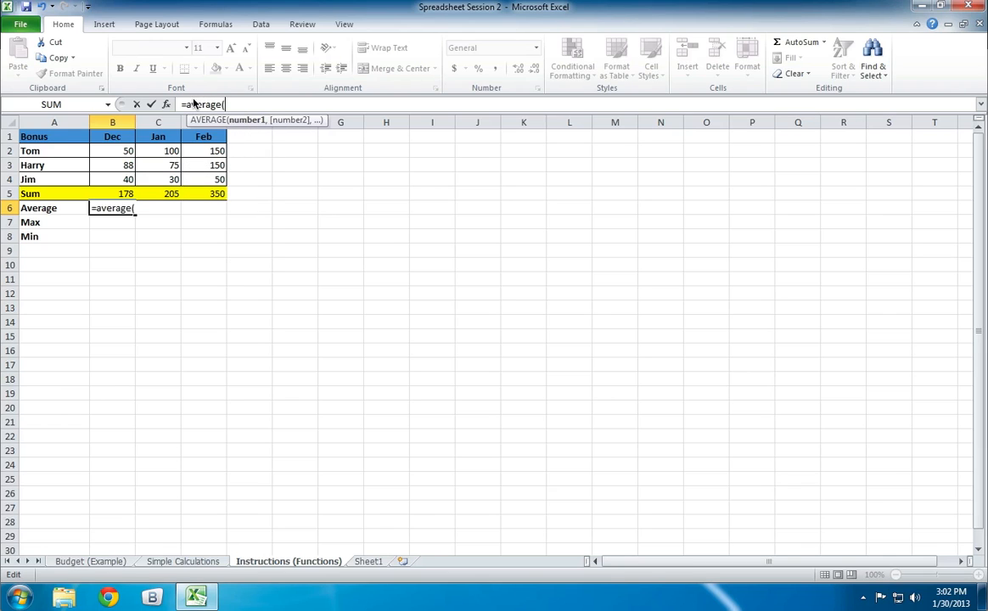
{"action": "left_click_drag", "start_coordinate": [112, 152], "coordinate": [110, 177]}
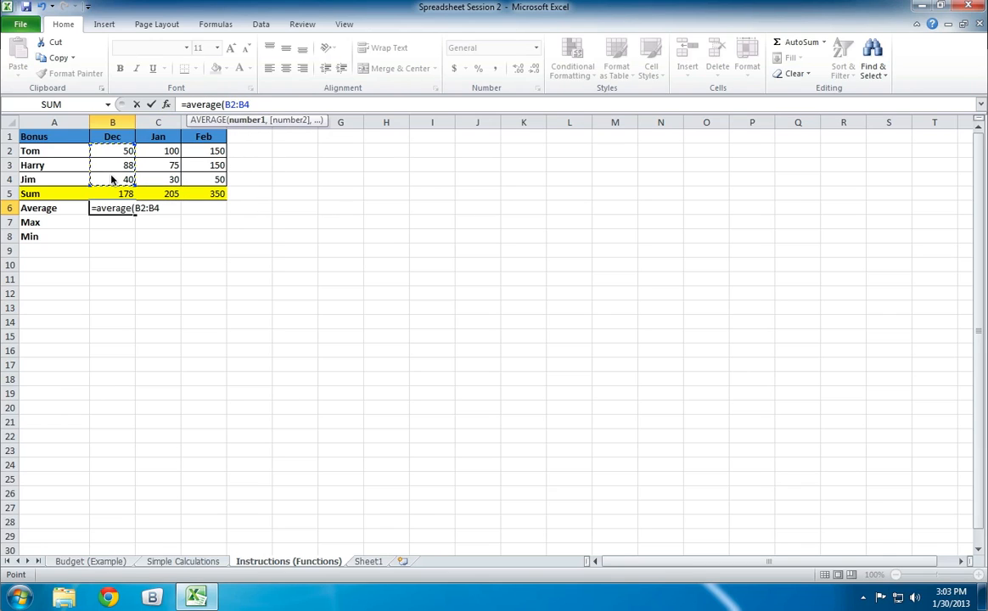
{"action": "key", "text": "Return"}
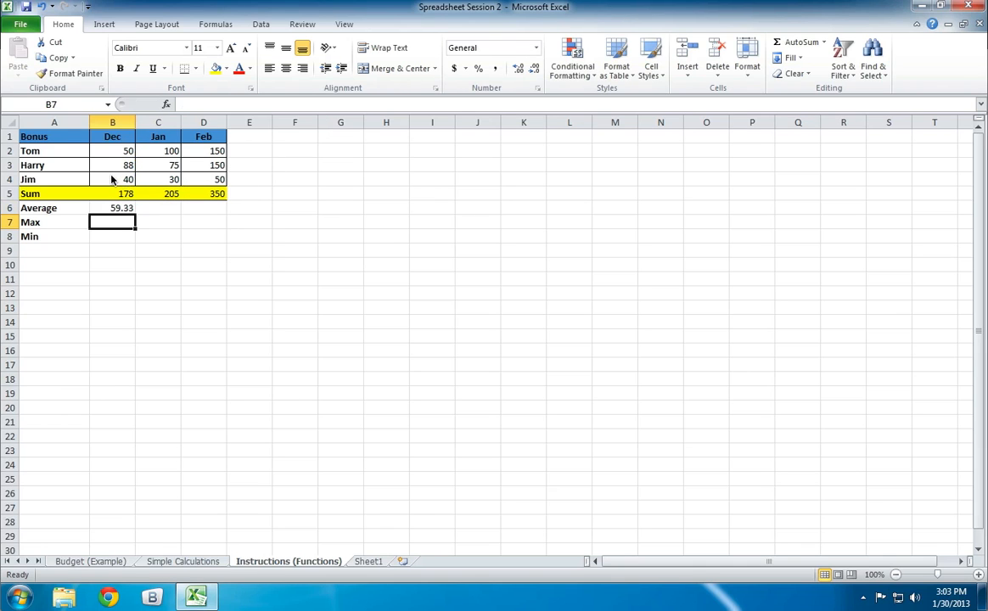
- Enter the formula =MAX(B2:B4) in B7 for the December maximum
{"action": "type", "text": "=max"}
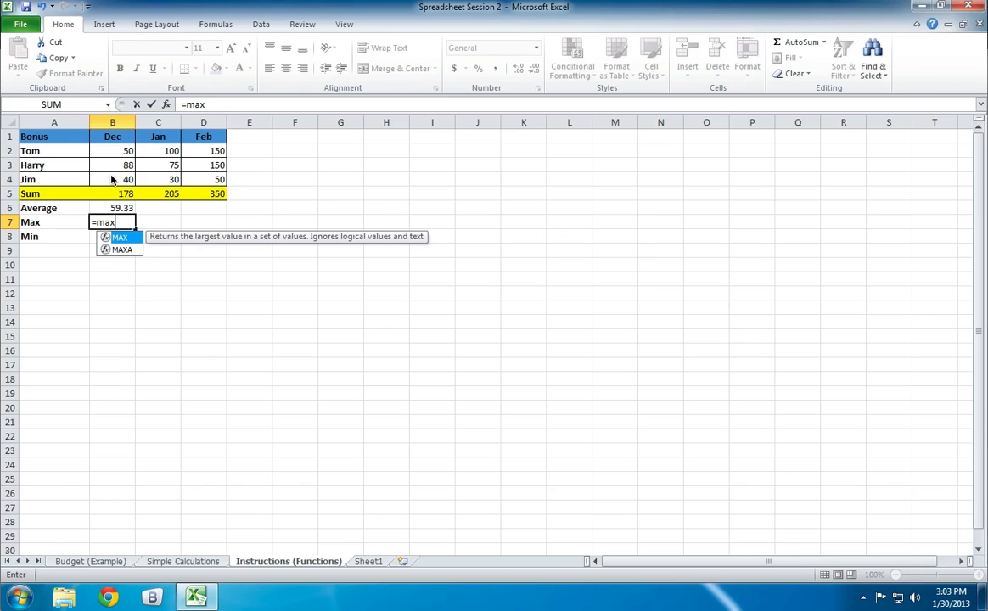
{"action": "type", "text": "("}
{"action": "left_click_drag", "start_coordinate": [112, 151], "coordinate": [110, 180]}
{"action": "key", "text": "Return"}
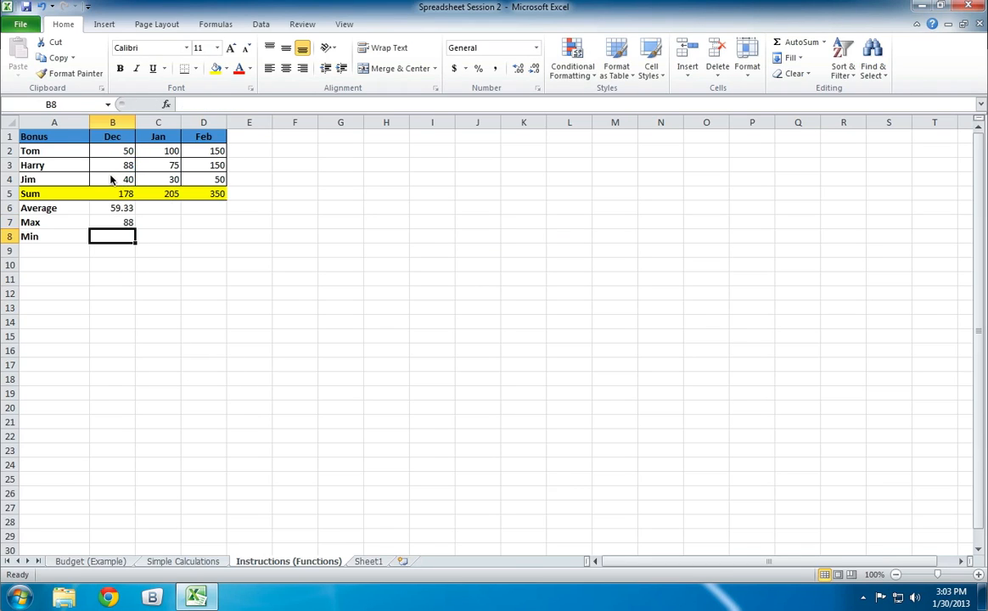
- Enter a MIN formula over B2:B4 in B8, and fill the December formulas B6:B8 across C6:D8
{"action": "type", "text": "=min("}
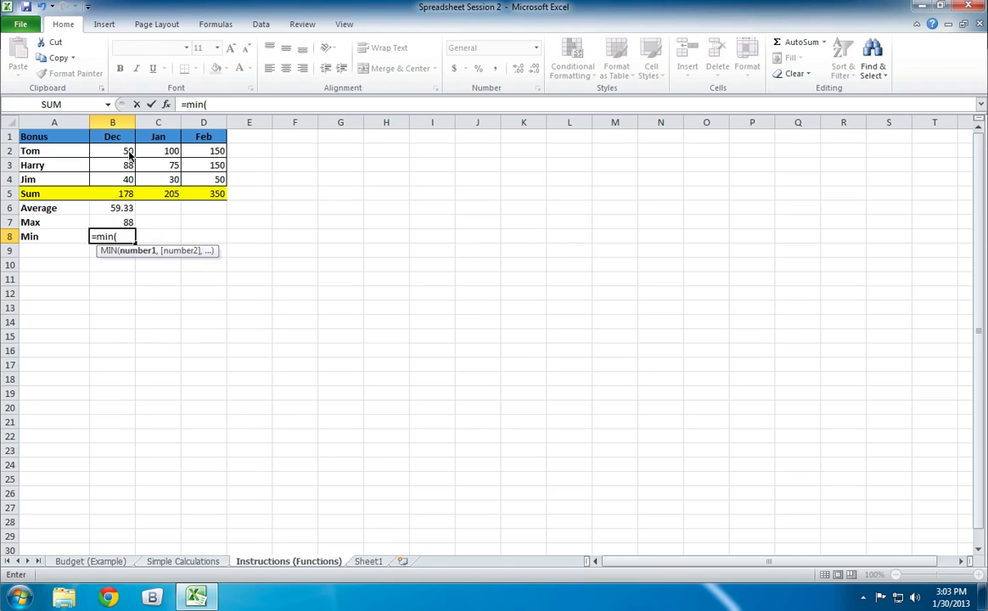
{"action": "left_click_drag", "start_coordinate": [119, 151], "coordinate": [222, 243]}
{"action": "key", "text": "Return"}
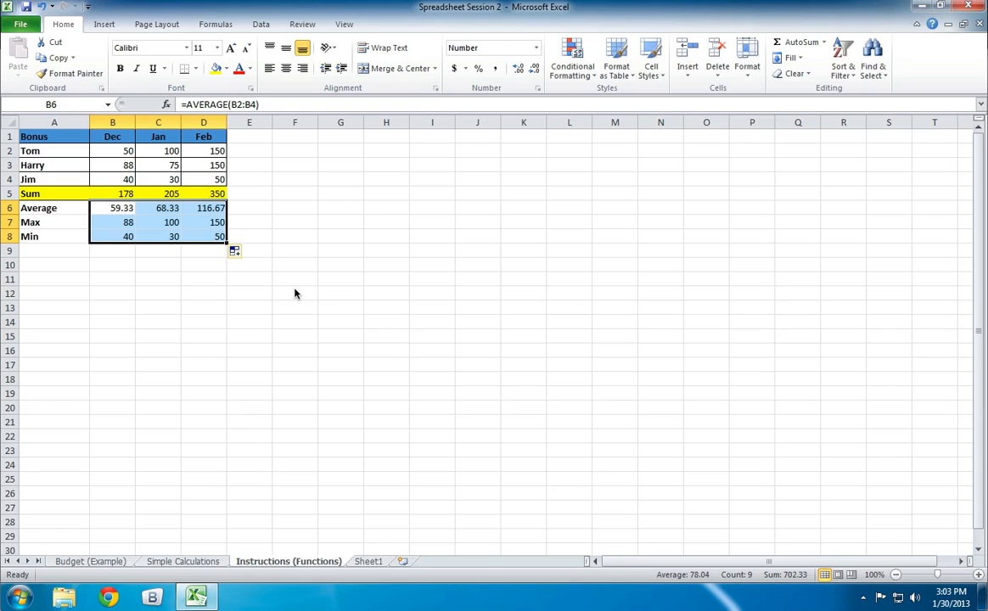
{"action": "left_click", "coordinate": [111, 266]}
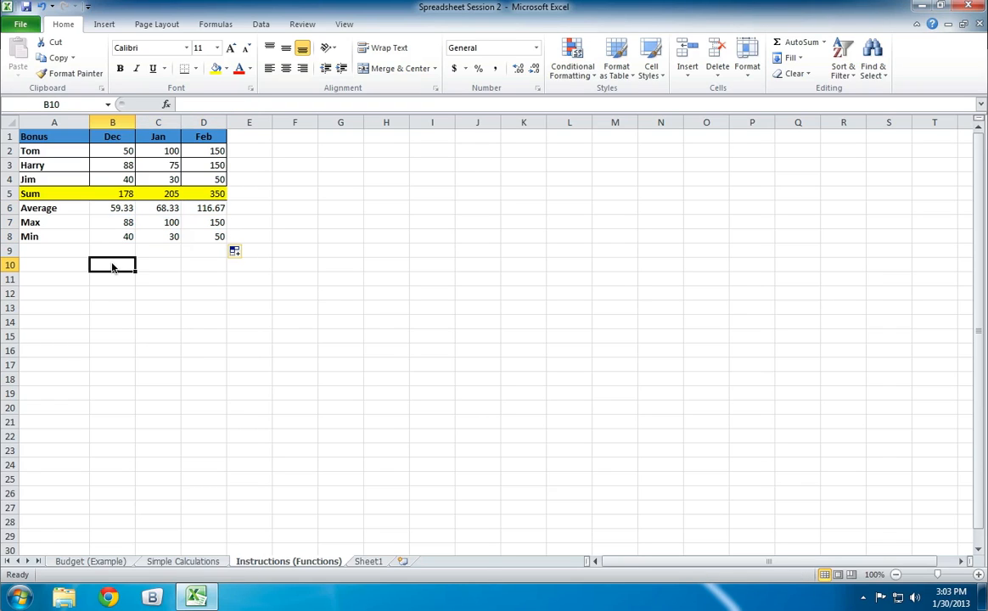
- Review the December Average, Max and Min formulas in B6:B8 and the range they could extend across
{"action": "left_click", "coordinate": [112, 209]}
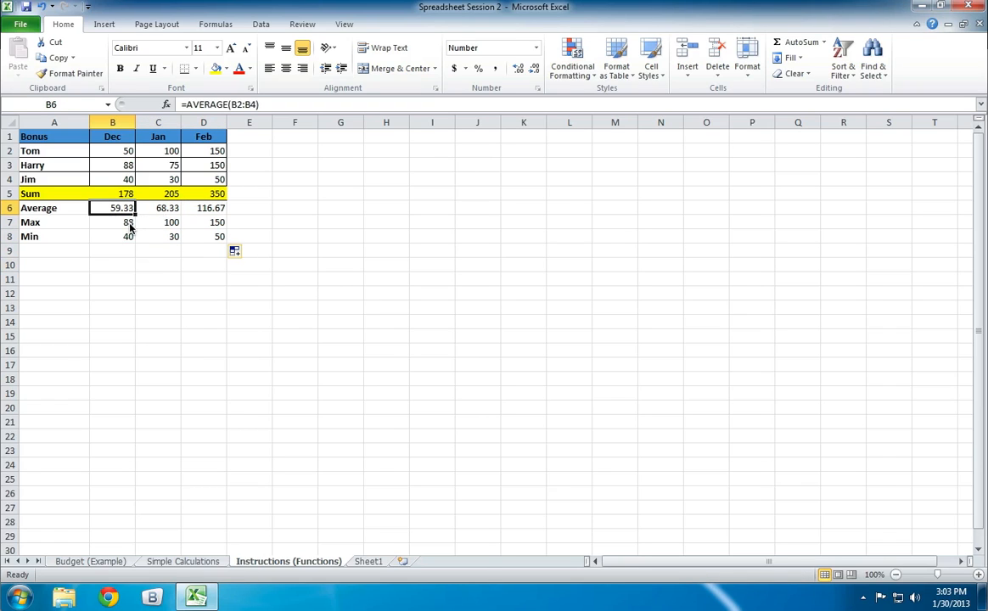
{"action": "left_click", "coordinate": [119, 222]}
{"action": "left_click", "coordinate": [125, 235]}
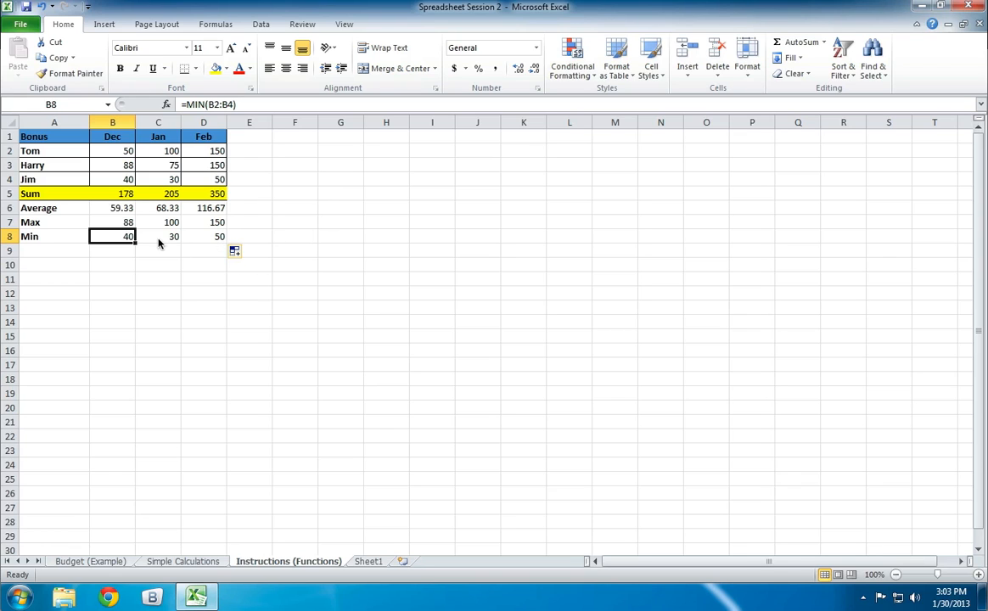
{"action": "left_click_drag", "start_coordinate": [133, 241], "coordinate": [670, 283]}
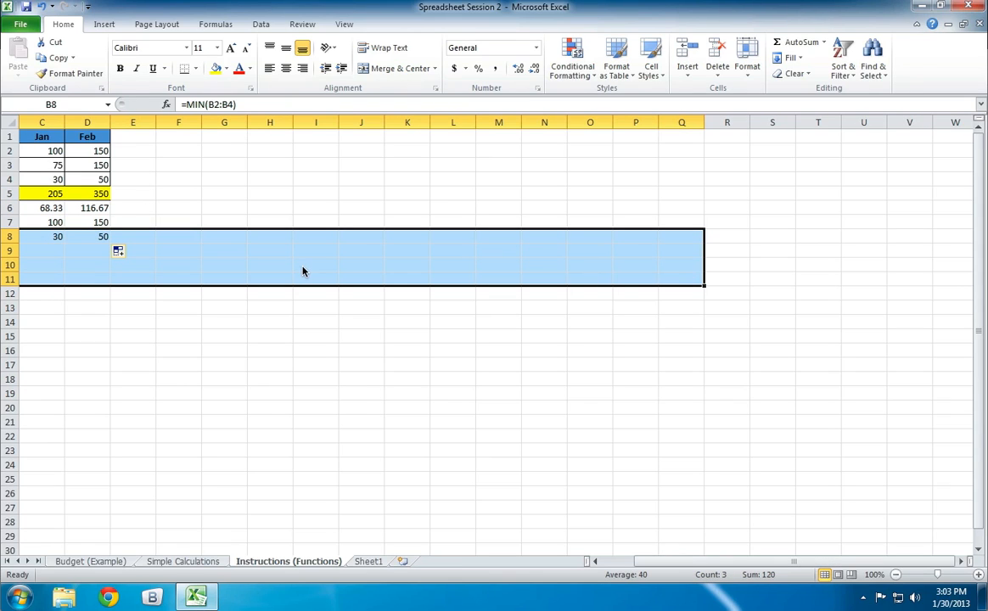
{"action": "left_click", "coordinate": [257, 380]}
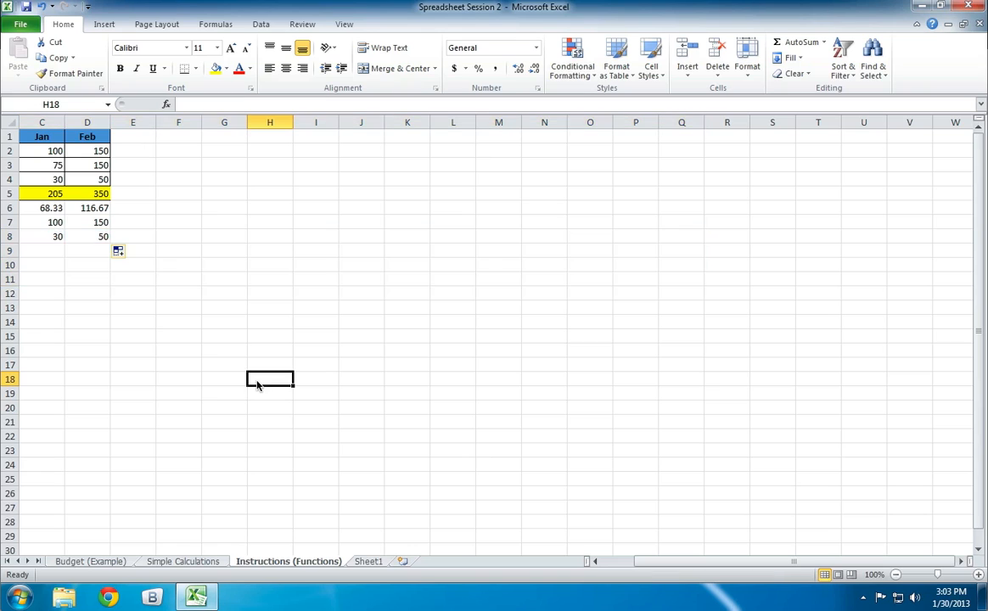
- On the Budget (Example) sheet, extend the Jan heading in B1 across C1:M1 as the months Feb to Dec
{"action": "left_click", "coordinate": [90, 561]}
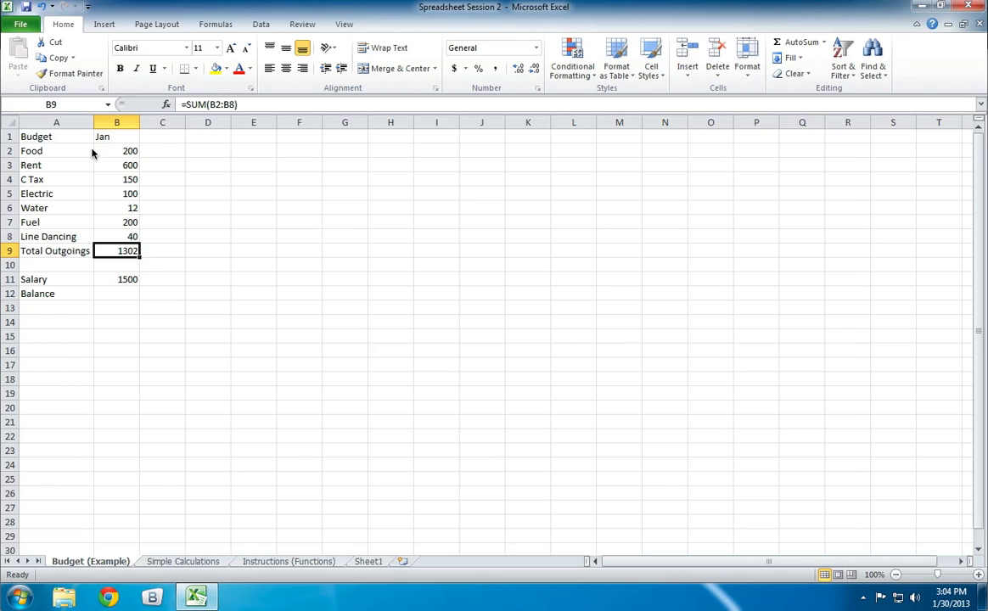
{"action": "left_click_drag", "start_coordinate": [123, 151], "coordinate": [123, 268]}
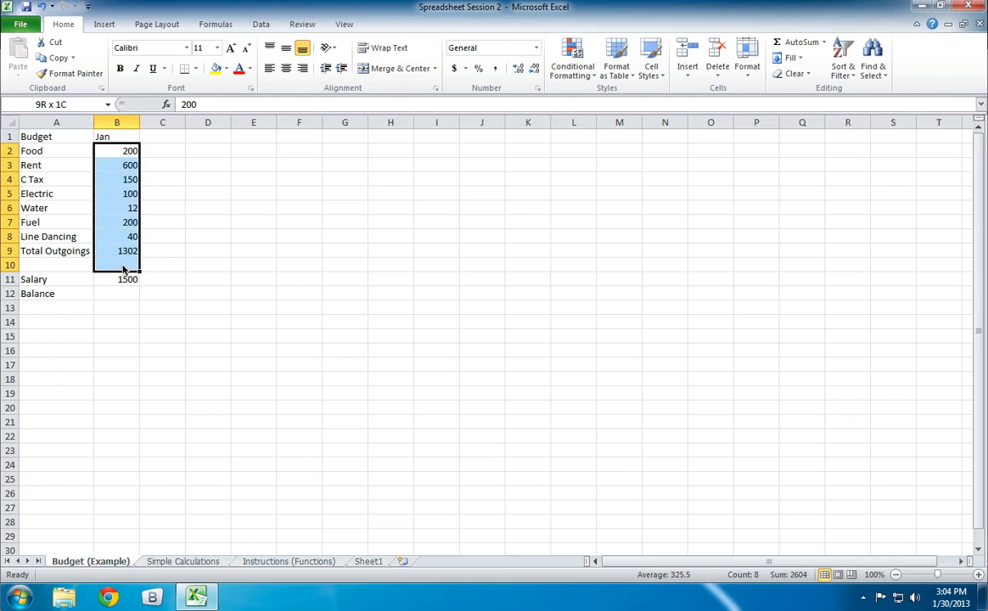
{"action": "left_click", "coordinate": [203, 185]}
{"action": "left_click", "coordinate": [123, 138]}
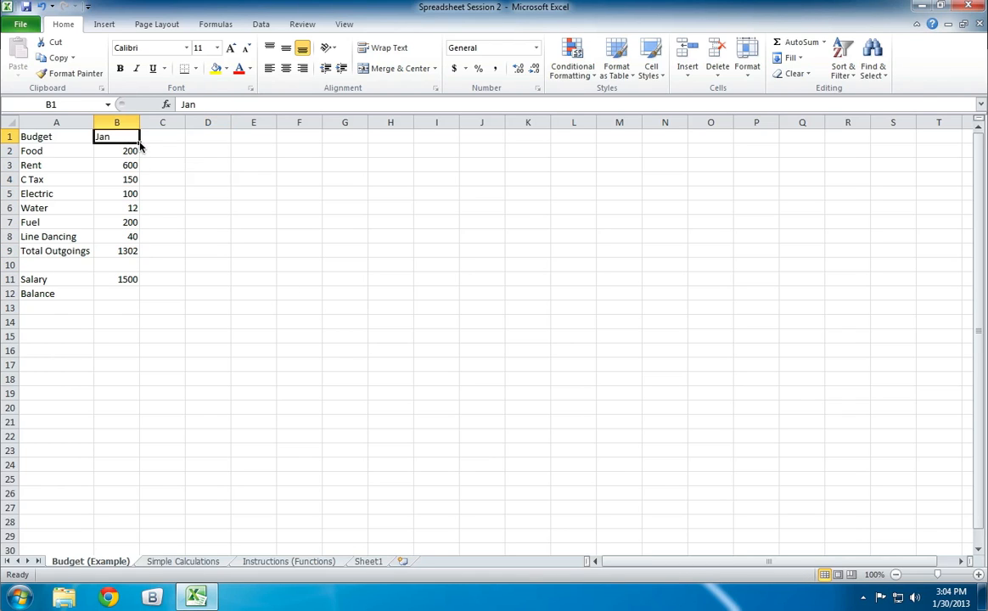
{"action": "left_click_drag", "start_coordinate": [139, 143], "coordinate": [651, 135]}
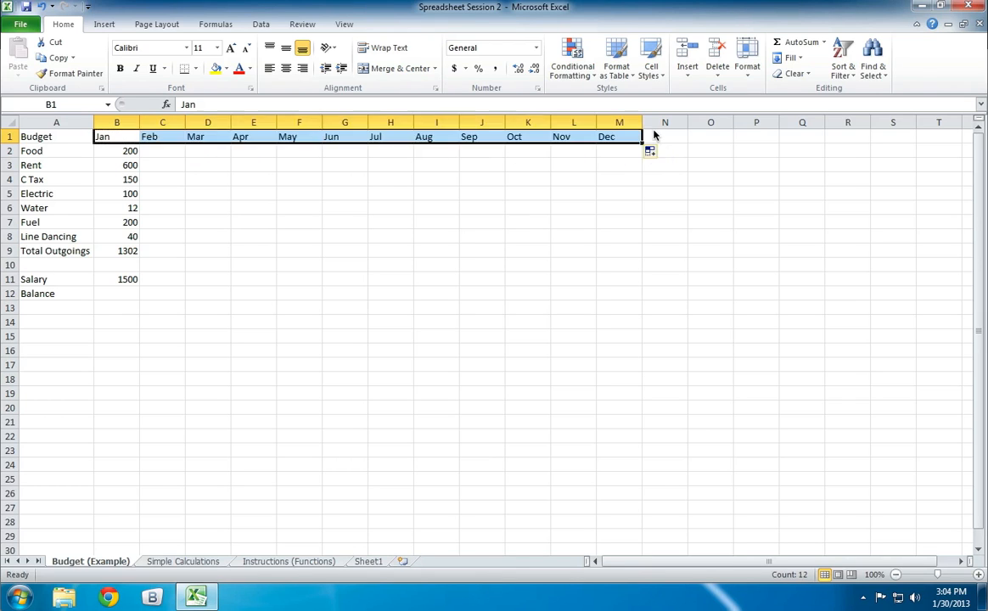
{"action": "left_click", "coordinate": [207, 165]}
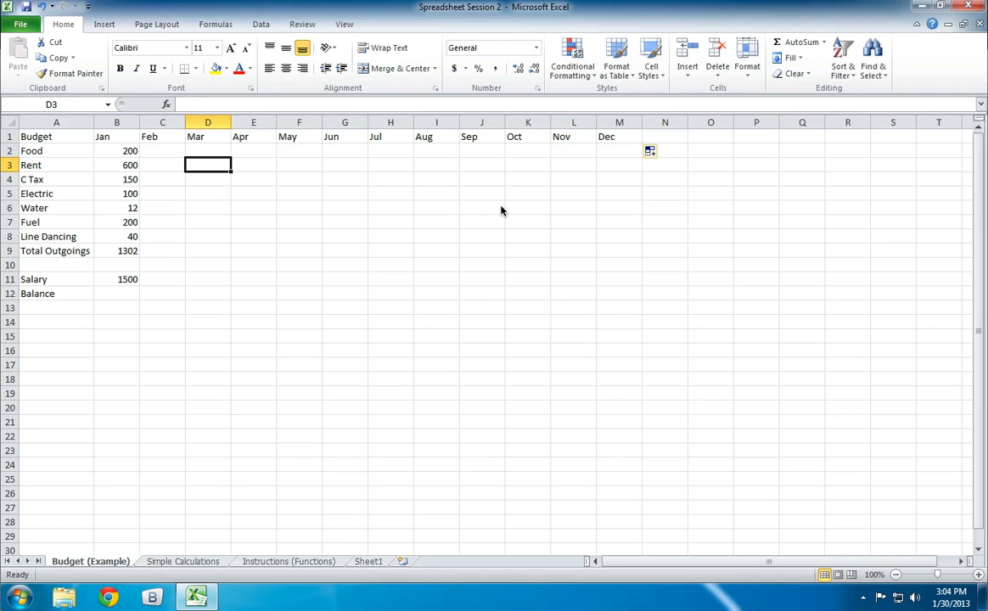
- Undo the abbreviated month fill, change the B1 heading to January, and fill it across C1:M1 as full month names
{"action": "key", "text": "ctrl+z"}
{"action": "key", "text": "ctrl+z"}
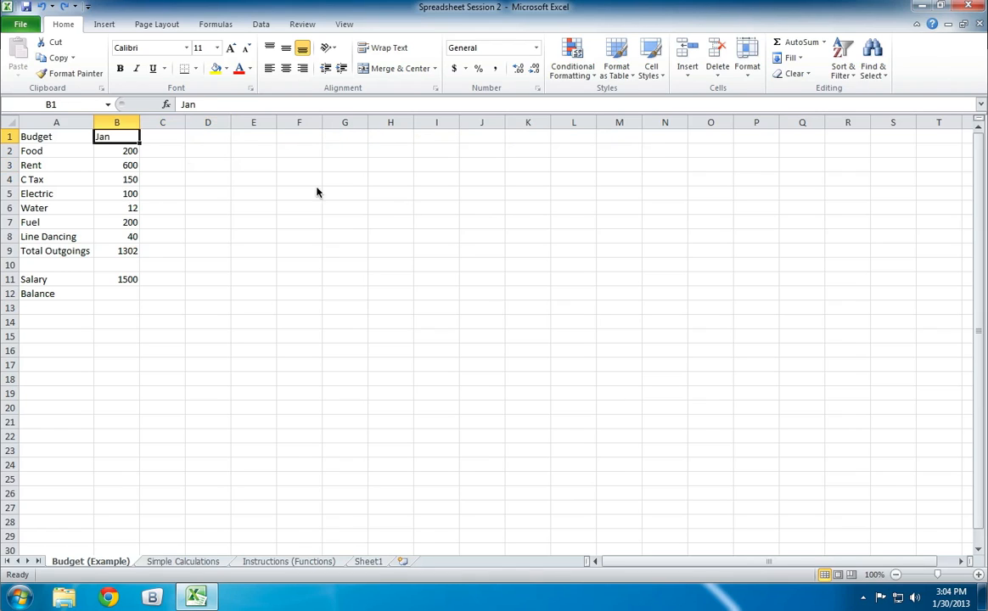
{"action": "left_click", "coordinate": [206, 104]}
{"action": "type", "text": "uary"}
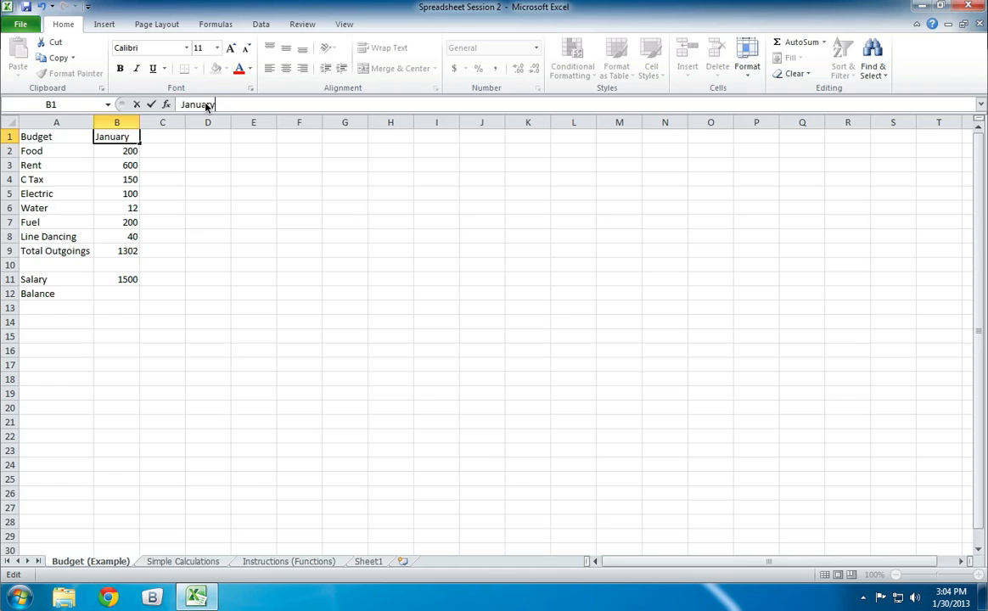
{"action": "key", "text": "Return"}
{"action": "key", "text": "Up"}
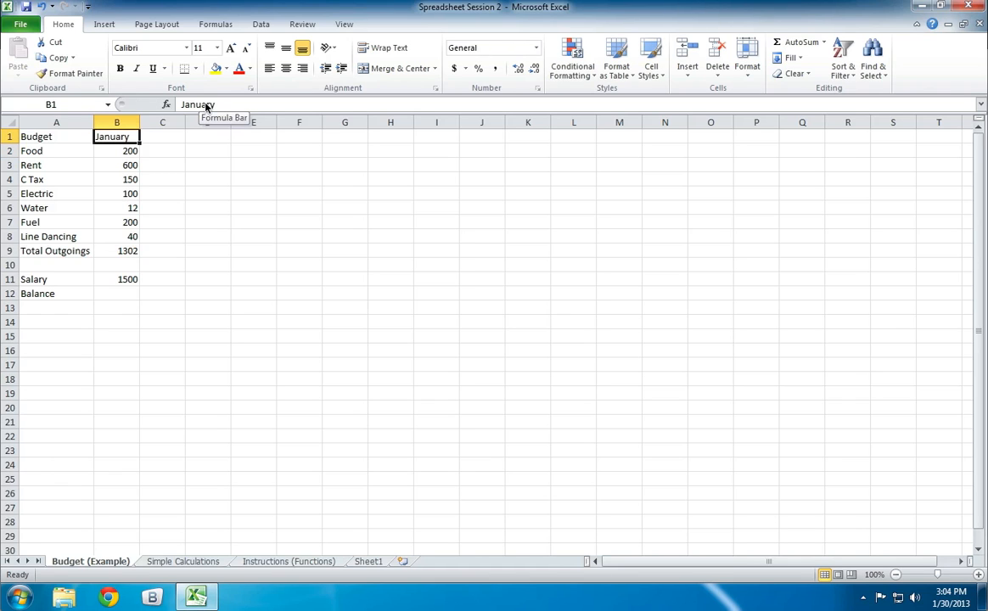
{"action": "left_click_drag", "start_coordinate": [141, 145], "coordinate": [635, 146]}
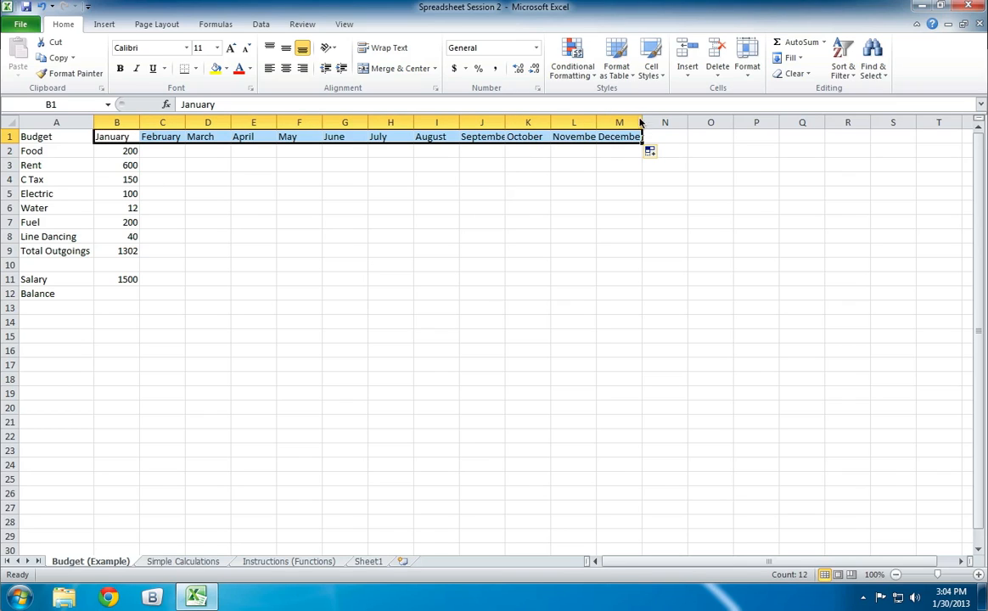
- Autofit the width of all columns in the sheet to their contents
{"action": "left_click", "coordinate": [11, 124]}
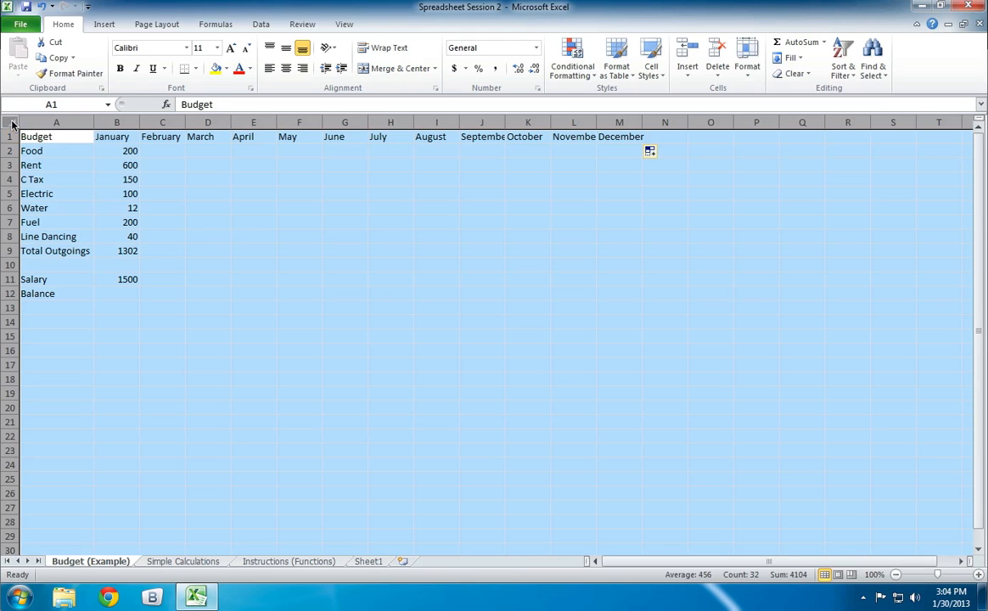
{"action": "double_click", "coordinate": [92, 123]}
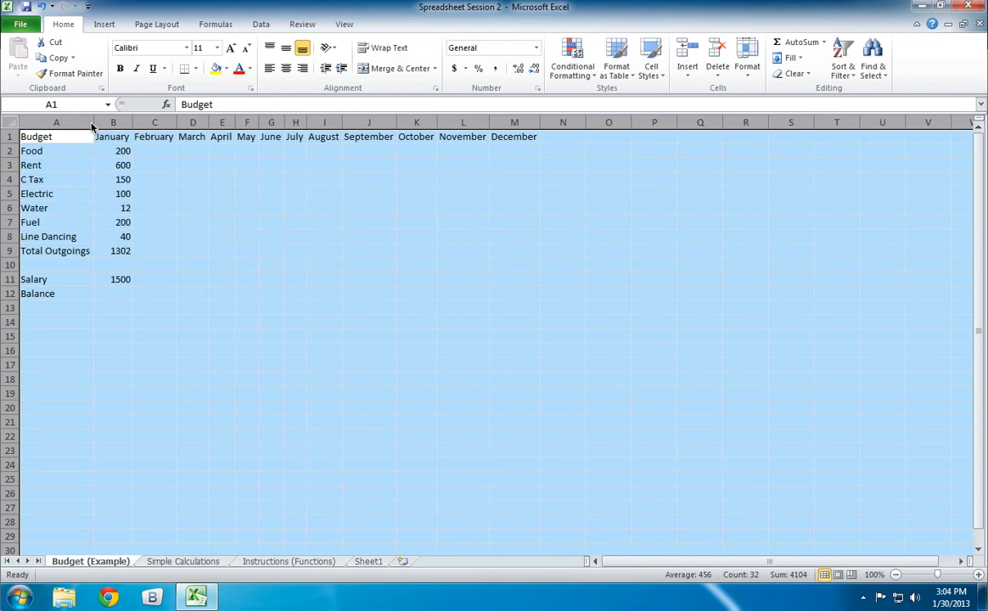
{"action": "left_click", "coordinate": [190, 211]}
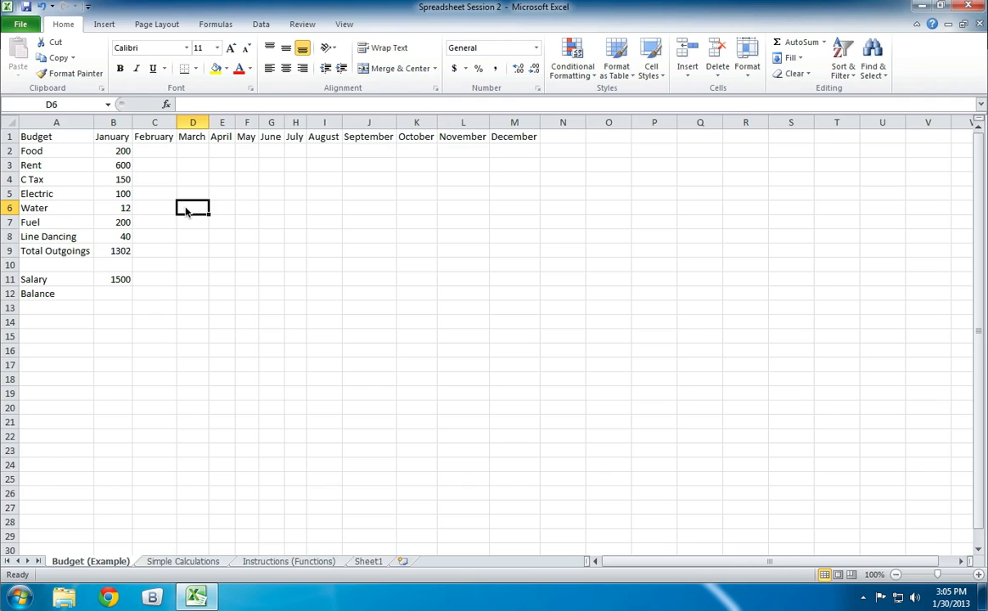
- Fill the January figures and total in B2:B9 across C2:M9, and autofit the July column H
{"action": "left_click_drag", "start_coordinate": [119, 151], "coordinate": [525, 239]}
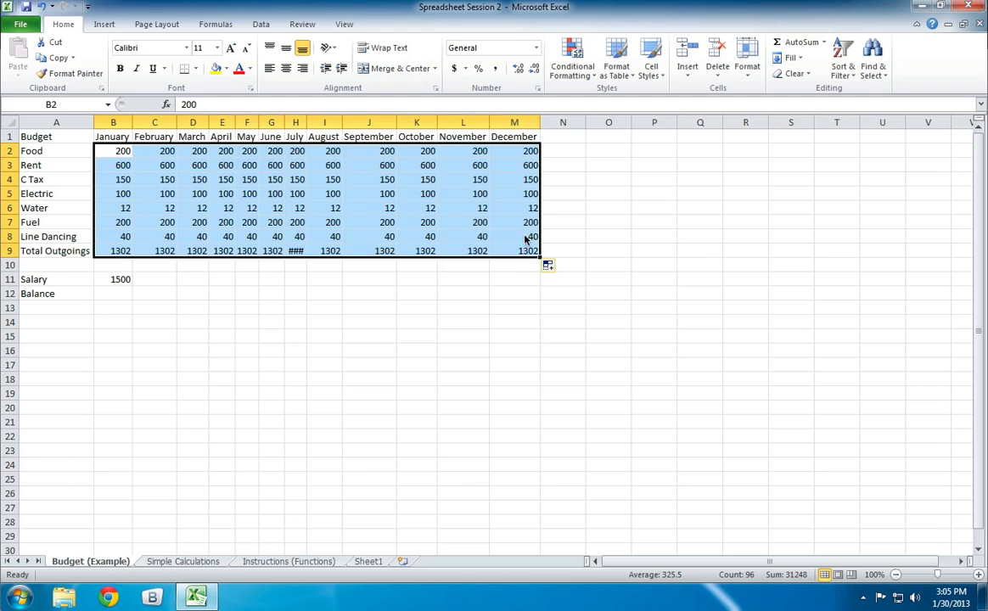
{"action": "left_click", "coordinate": [508, 324]}
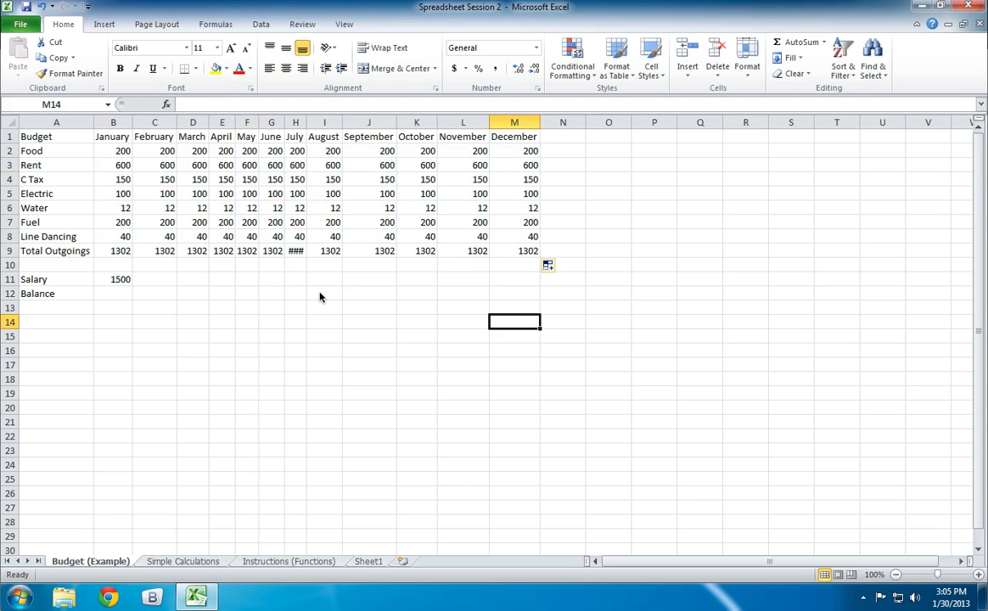
{"action": "double_click", "coordinate": [308, 122]}
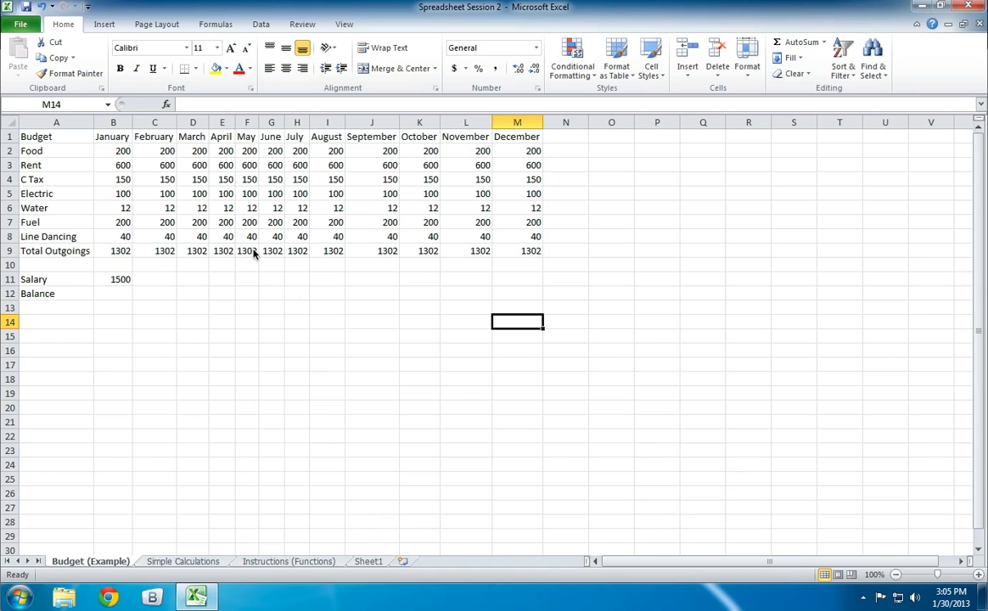
- Review the month headings, the category labels, the monthly figures in B2:M9 and the January Salary cell
{"action": "left_click", "coordinate": [76, 138]}
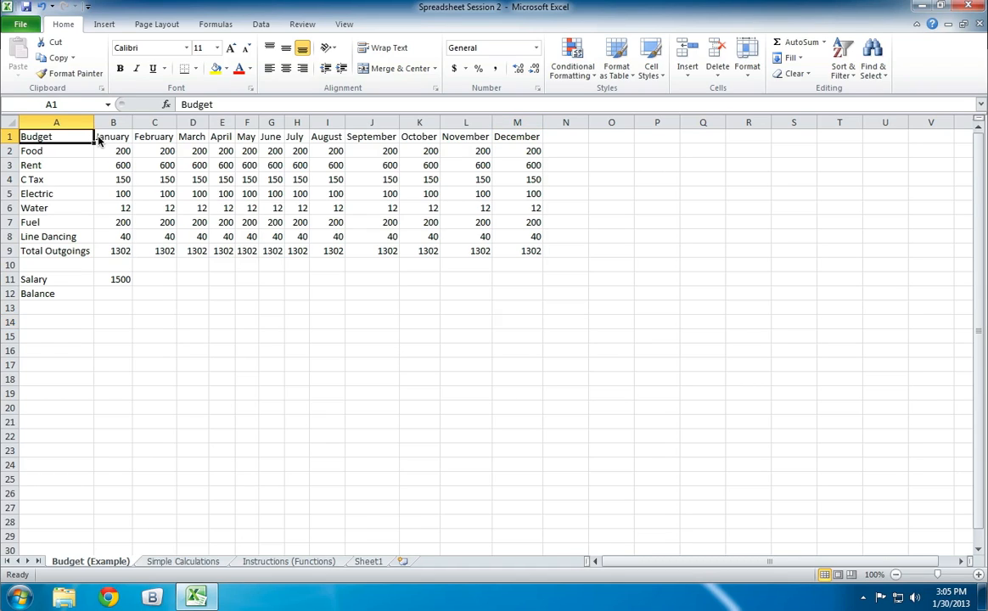
{"action": "left_click_drag", "start_coordinate": [100, 138], "coordinate": [514, 139]}
{"action": "mouse_move", "coordinate": [36, 151]}
{"action": "left_mouse_down"}
{"action": "mouse_move", "coordinate": [37, 240]}
{"action": "mouse_move", "coordinate": [59, 163]}
{"action": "mouse_move", "coordinate": [51, 143]}
{"action": "left_mouse_up"}
{"action": "left_click", "coordinate": [193, 166]}
{"action": "left_click", "coordinate": [329, 153]}
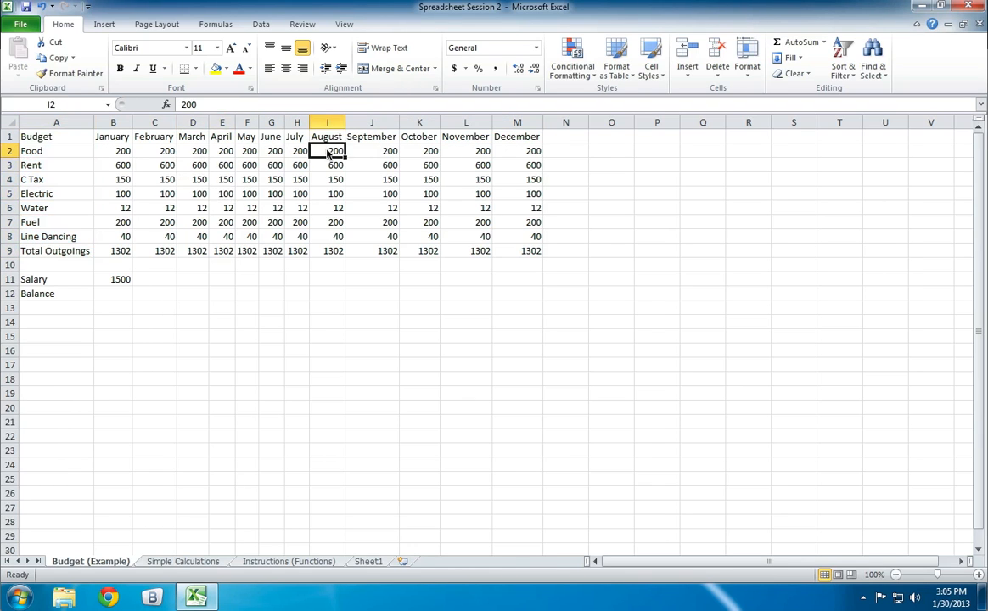
{"action": "left_click", "coordinate": [329, 208]}
{"action": "left_click", "coordinate": [494, 221]}
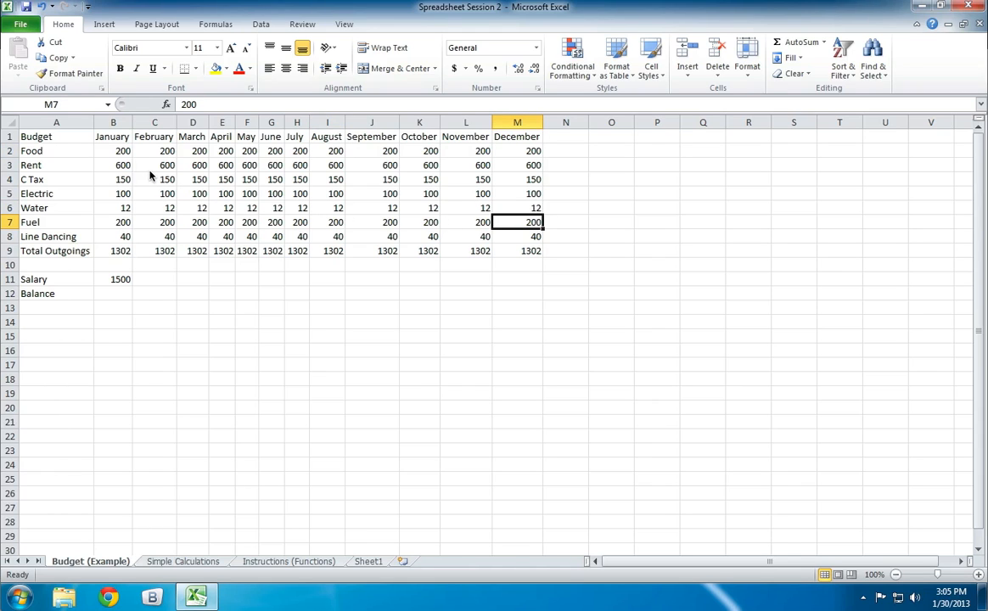
{"action": "left_click_drag", "start_coordinate": [106, 151], "coordinate": [531, 252]}
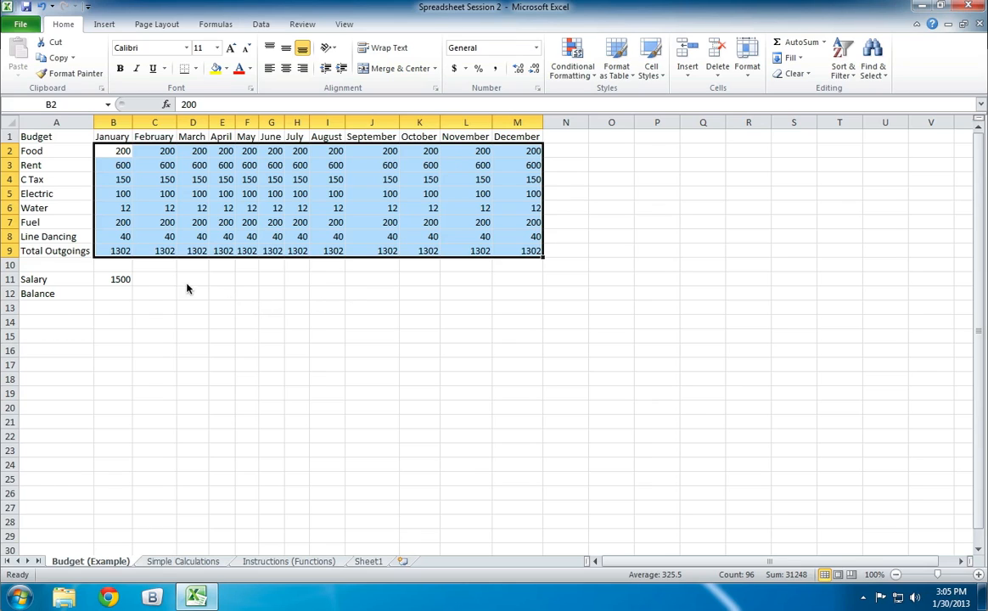
{"action": "left_click", "coordinate": [118, 281]}
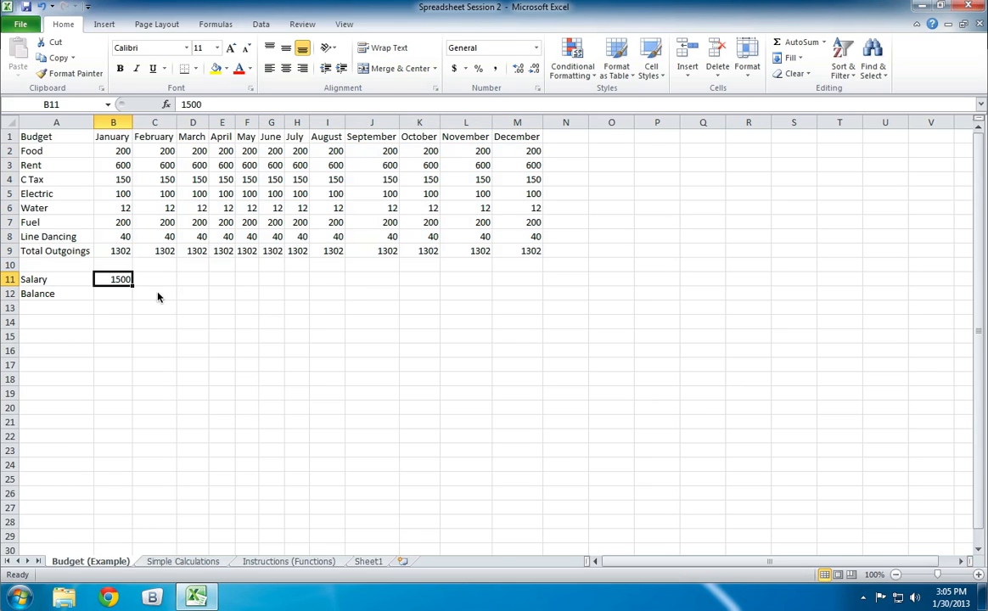
{"action": "left_click", "coordinate": [141, 320]}
- Insert a blank row between Line Dancing and Total Outgoings
{"action": "left_click", "coordinate": [124, 253]}
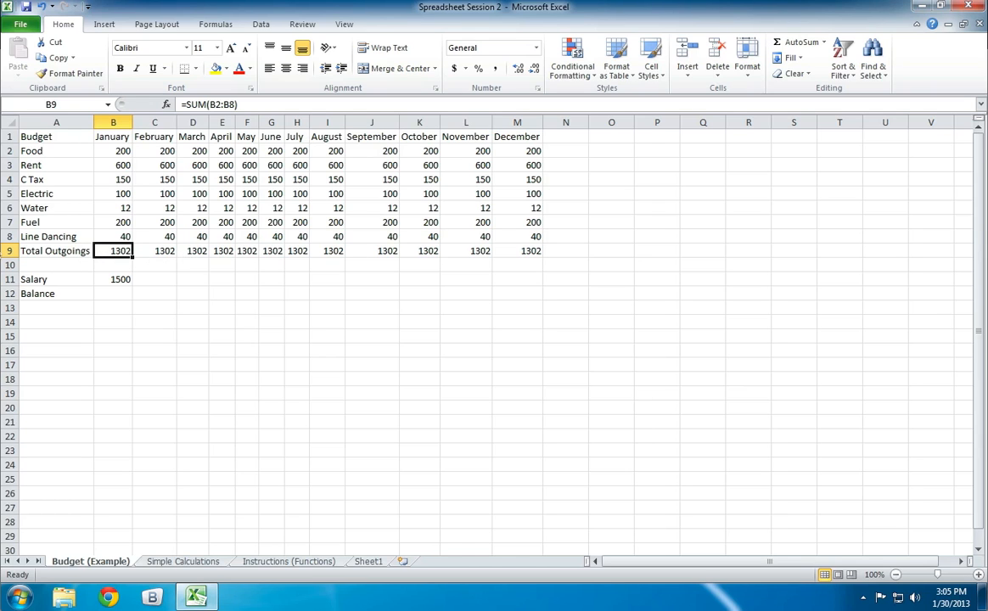
{"action": "right_click", "coordinate": [10, 250]}
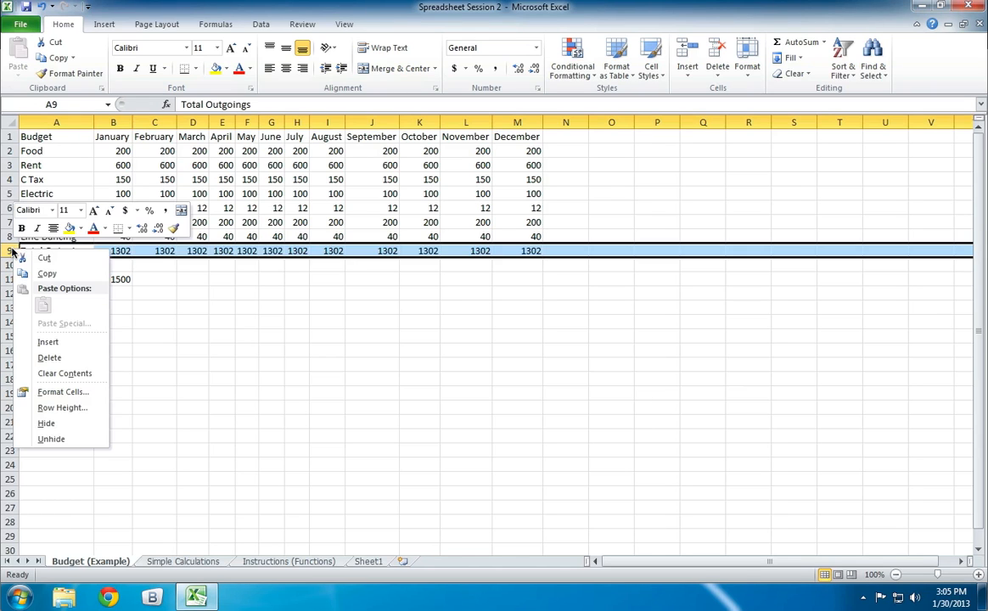
{"action": "left_click", "coordinate": [49, 342]}
{"action": "left_click", "coordinate": [192, 350]}
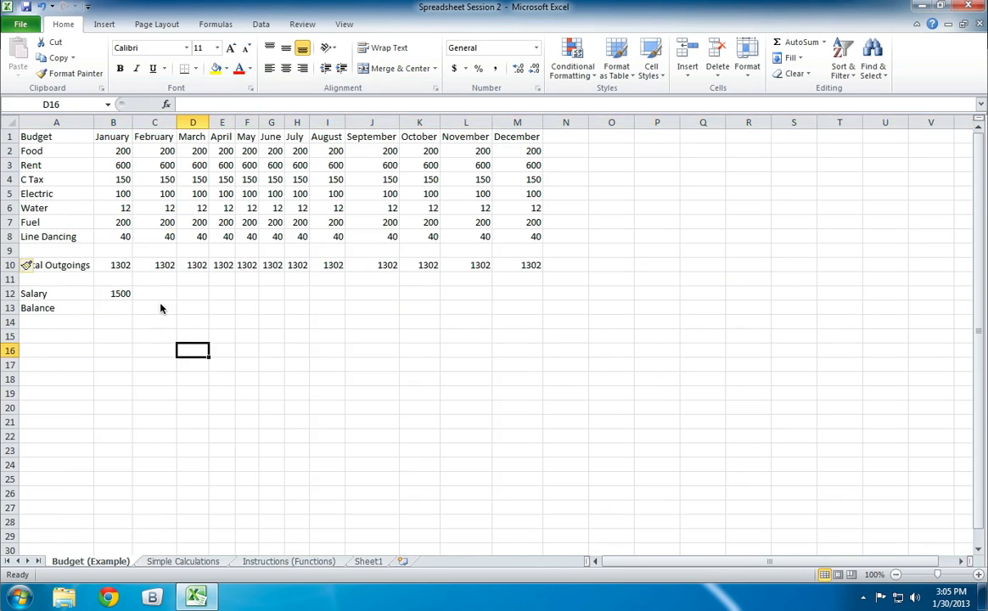
{"action": "left_click", "coordinate": [321, 340]}
- Set the inserted row 9 to Format Same As Above
{"action": "left_click", "coordinate": [57, 250]}
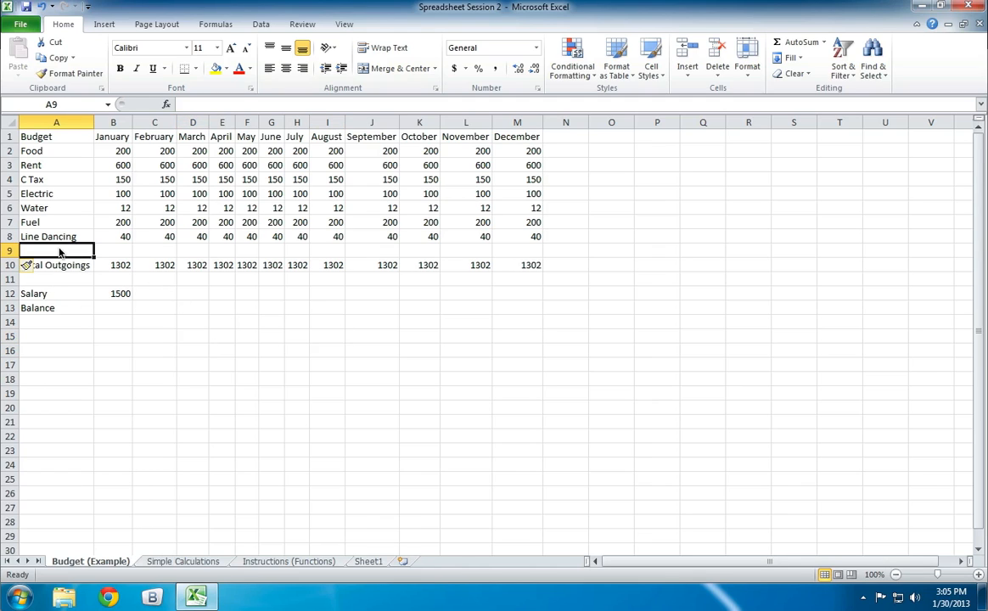
{"action": "left_click", "coordinate": [54, 270]}
{"action": "left_click", "coordinate": [30, 266]}
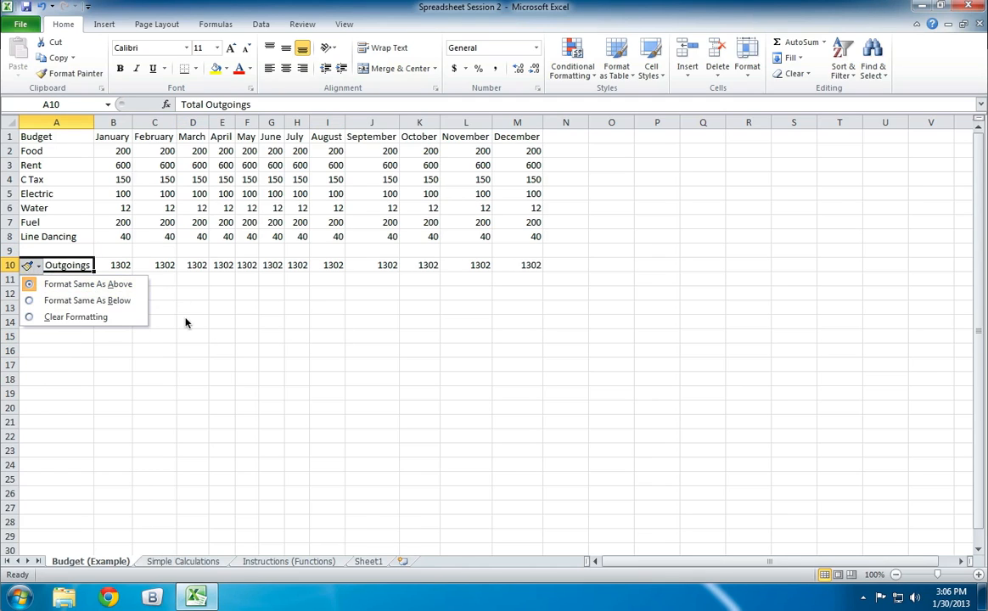
{"action": "left_click", "coordinate": [119, 285]}
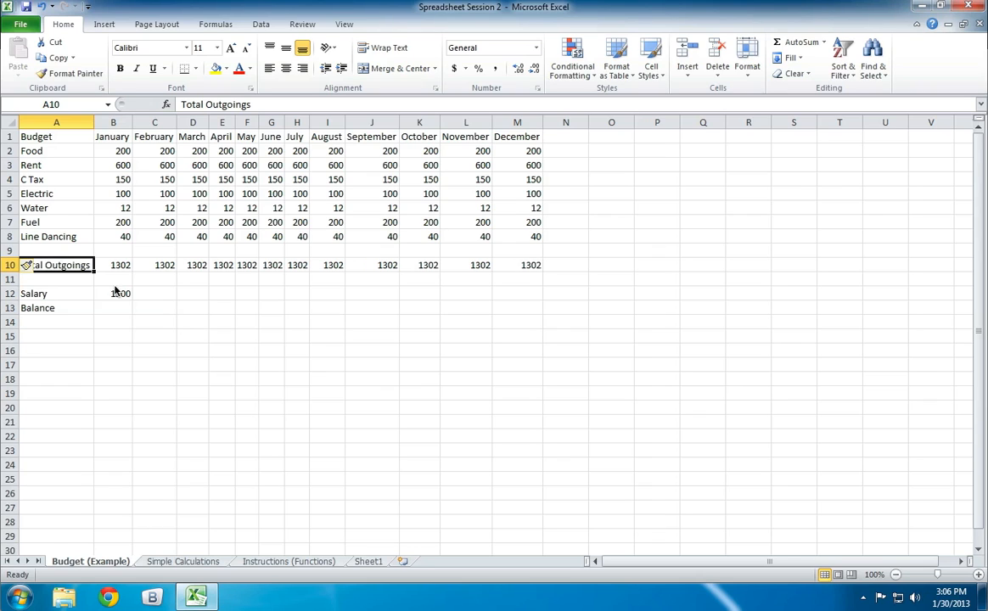
{"action": "left_click", "coordinate": [214, 299]}
- Fill the January salary in B12 across C12:M12 for the remaining months
{"action": "left_click", "coordinate": [115, 294]}
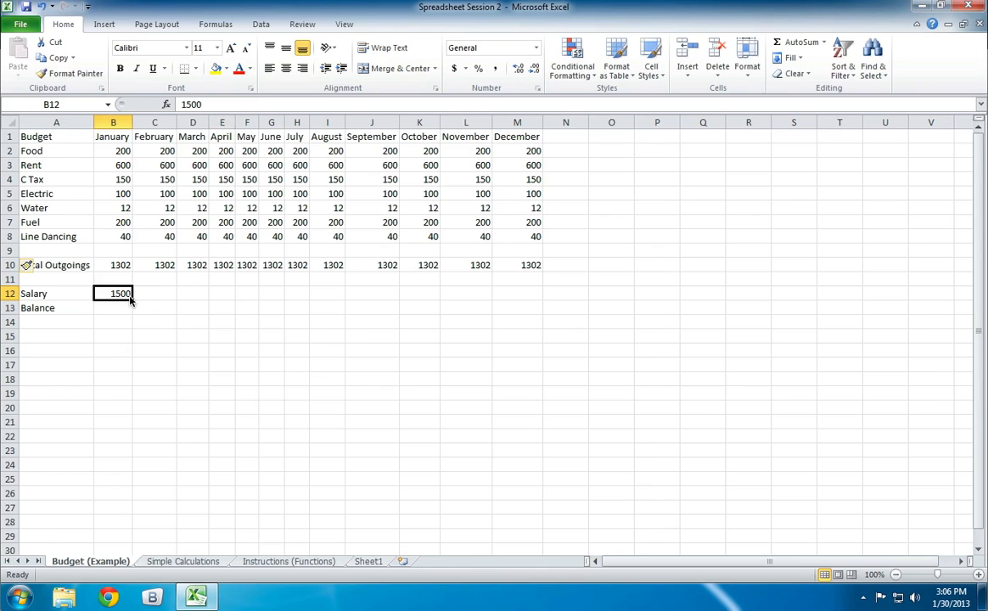
{"action": "left_click_drag", "start_coordinate": [131, 300], "coordinate": [531, 295]}
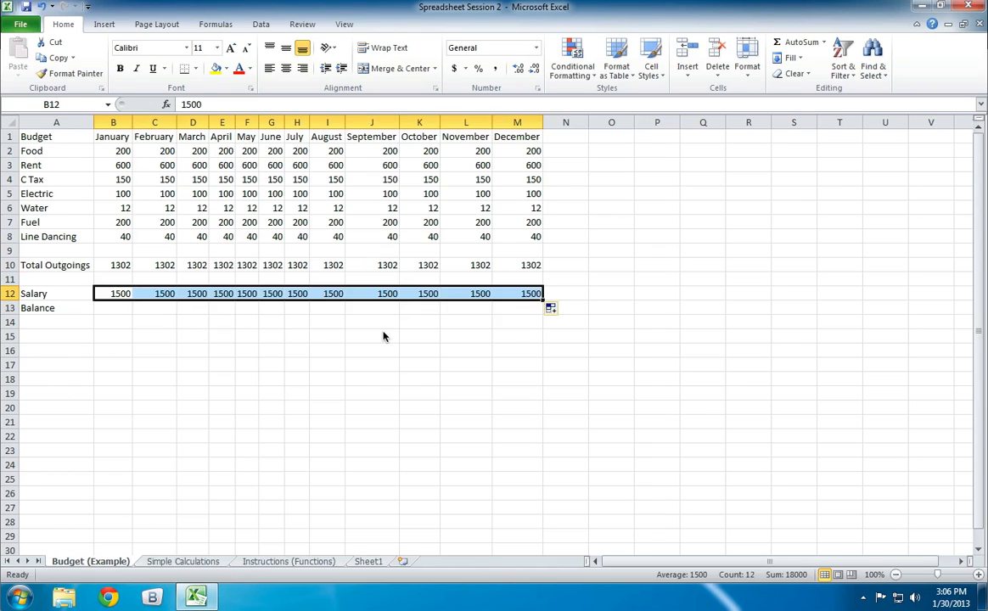
{"action": "left_click", "coordinate": [219, 325]}
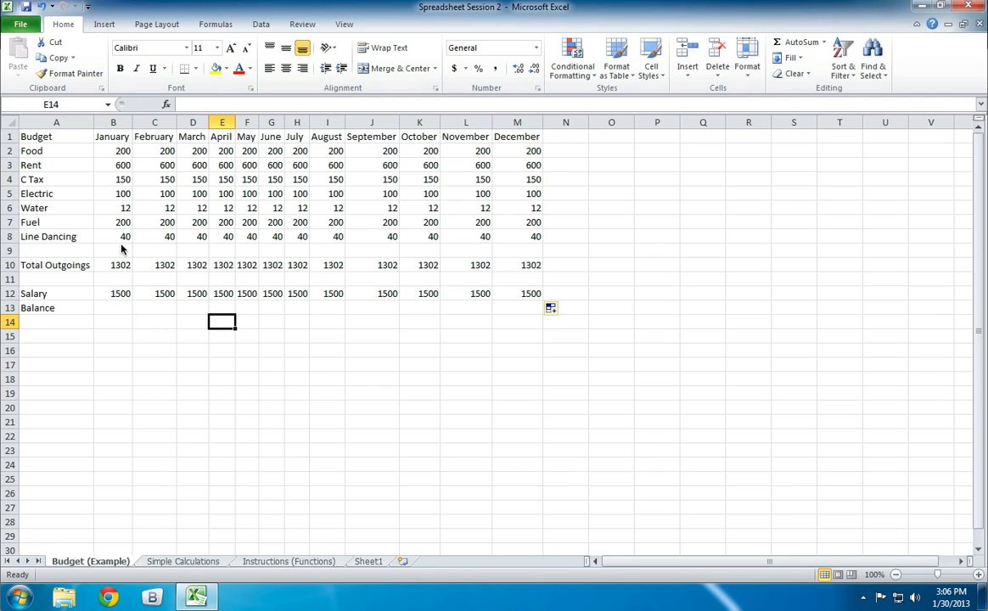
- Examine the January outgoings, the Total Outgoings formula in B10, and the Salary and Balance cells B12 and B13
{"action": "left_click_drag", "start_coordinate": [122, 150], "coordinate": [125, 223]}
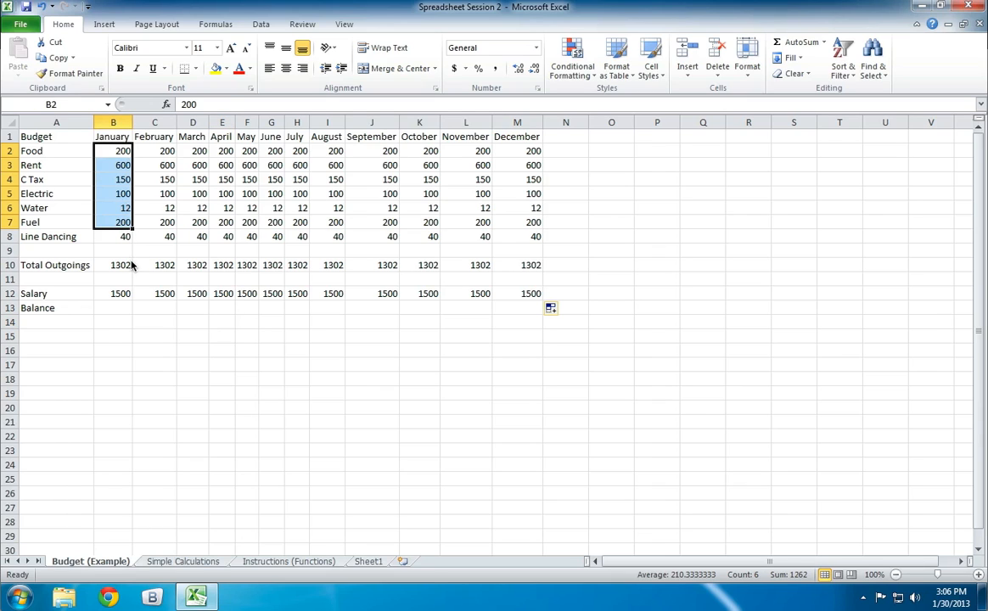
{"action": "left_click", "coordinate": [128, 264]}
{"action": "key", "text": "ctrl+Right"}
{"action": "left_click", "coordinate": [129, 265]}
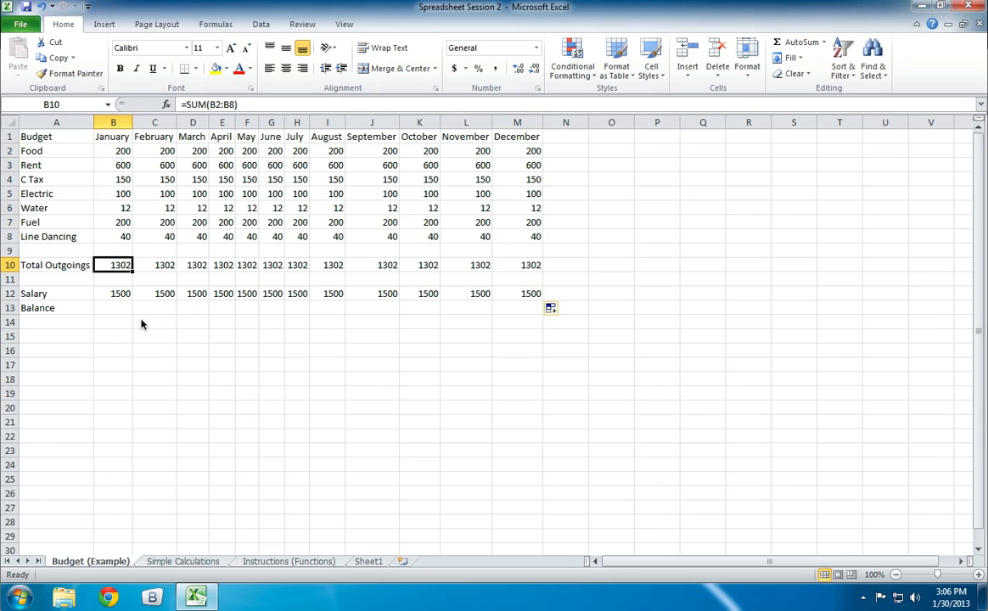
{"action": "left_click", "coordinate": [122, 296]}
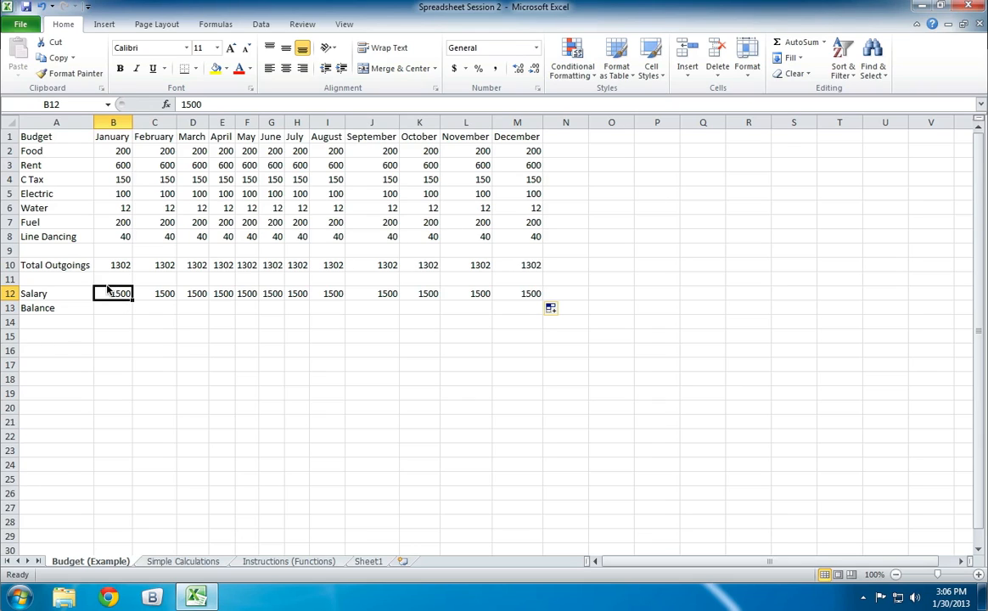
{"action": "left_click", "coordinate": [107, 311]}
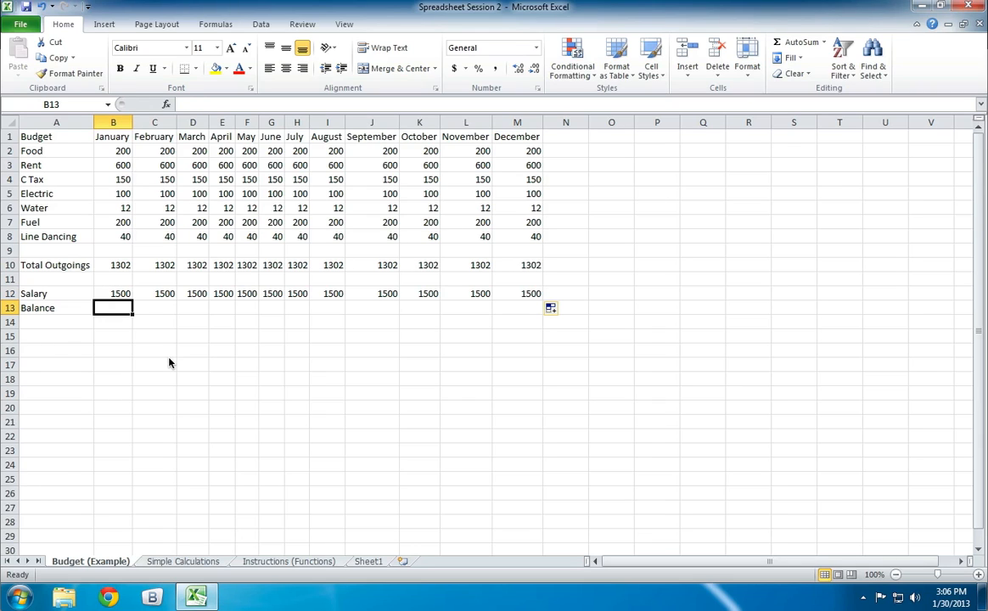
{"action": "left_click", "coordinate": [111, 295]}
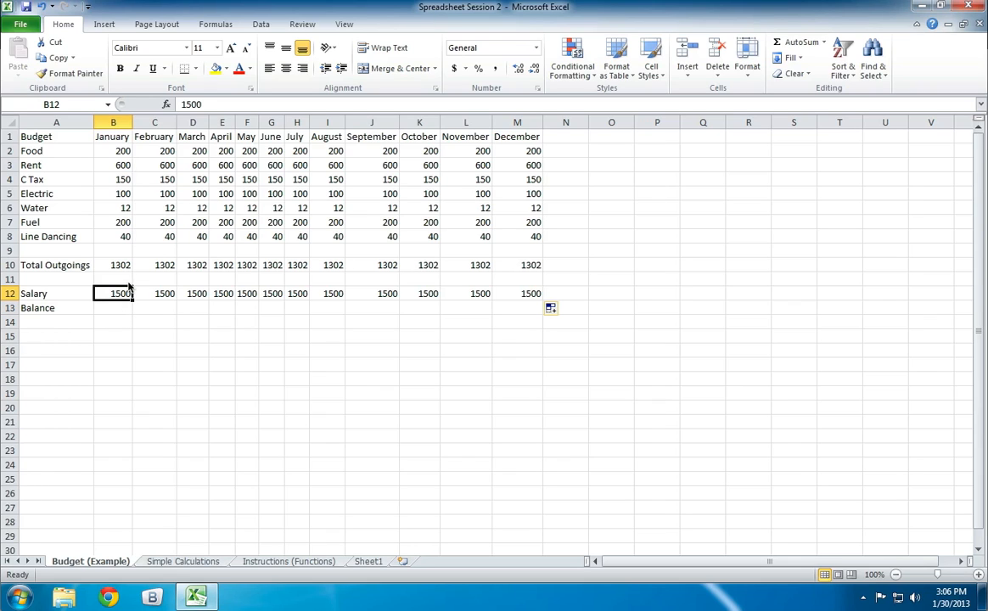
{"action": "left_click", "coordinate": [113, 263]}
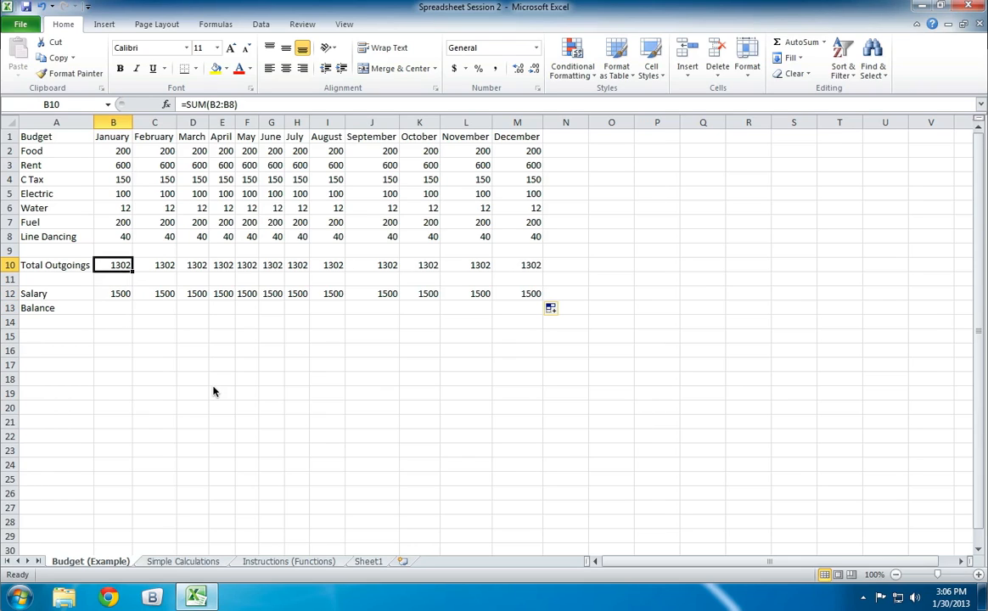
{"action": "left_click", "coordinate": [124, 296]}
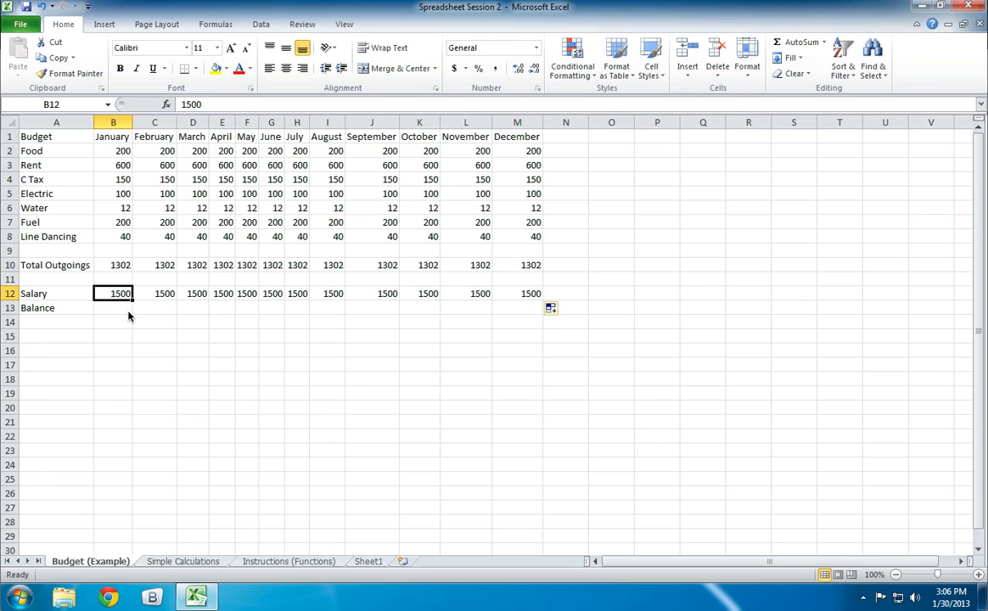
- Calculate the January balance in B13 by subtracting Total Outgoings from Salary with the formula =B12-B10
{"action": "left_click", "coordinate": [121, 313]}
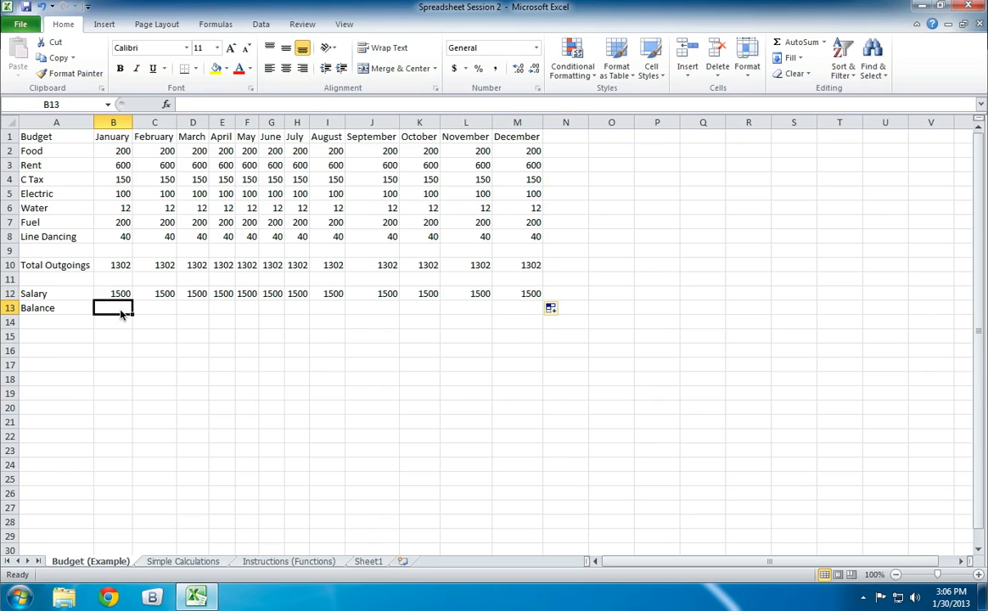
{"action": "type", "text": "="}
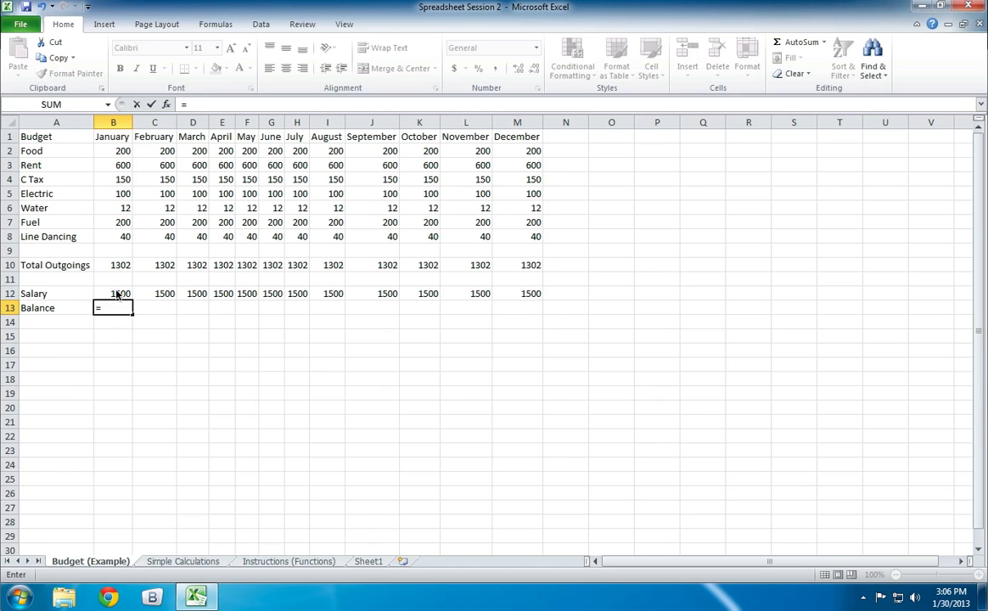
{"action": "left_click", "coordinate": [118, 294]}
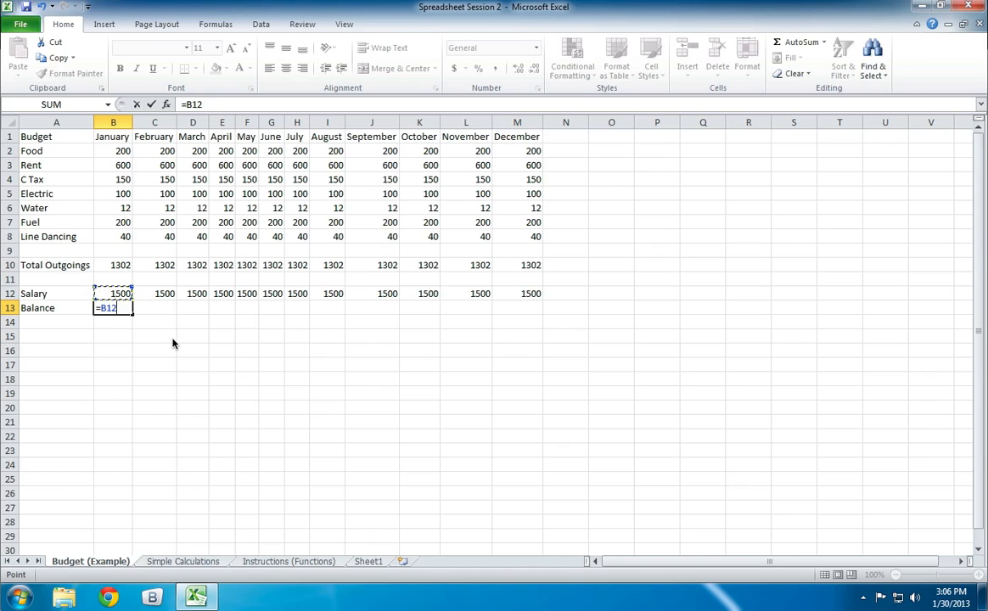
{"action": "type", "text": "-"}
{"action": "left_click", "coordinate": [110, 266]}
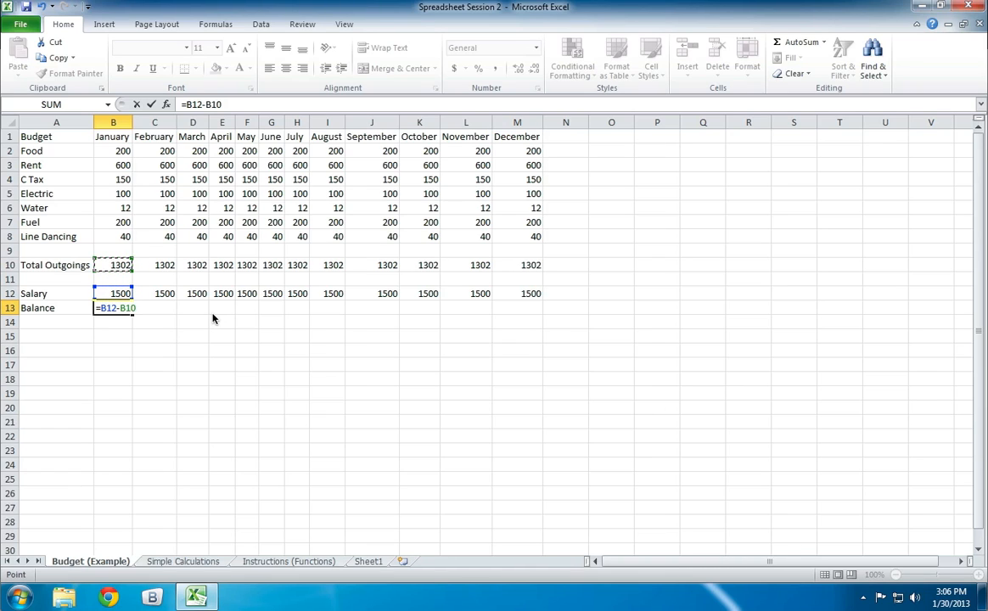
{"action": "key", "text": "Return"}
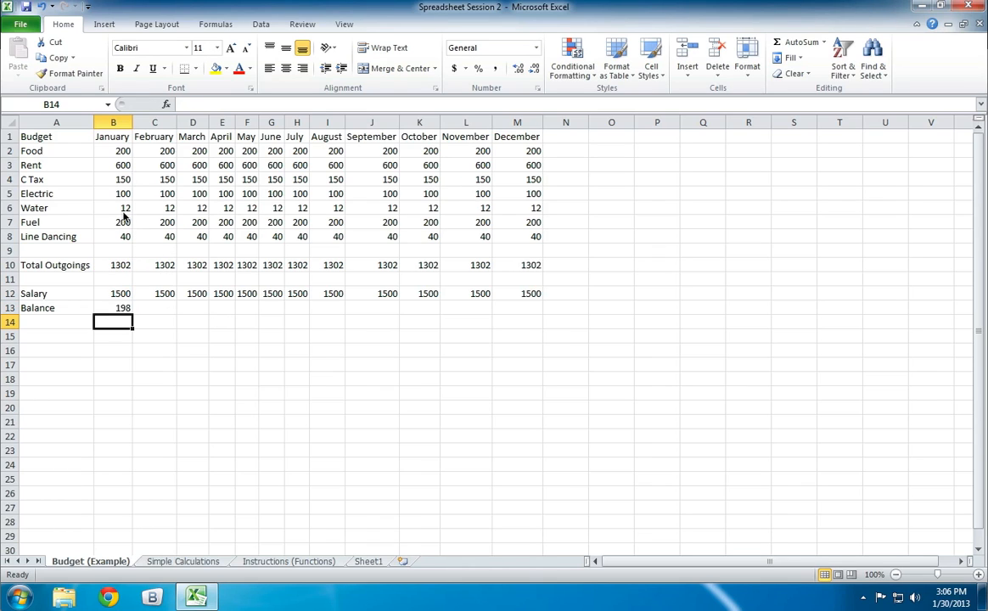
- Set the January Water amount in B6 to 14 and check the January Total Outgoings in B10
{"action": "left_click", "coordinate": [119, 210]}
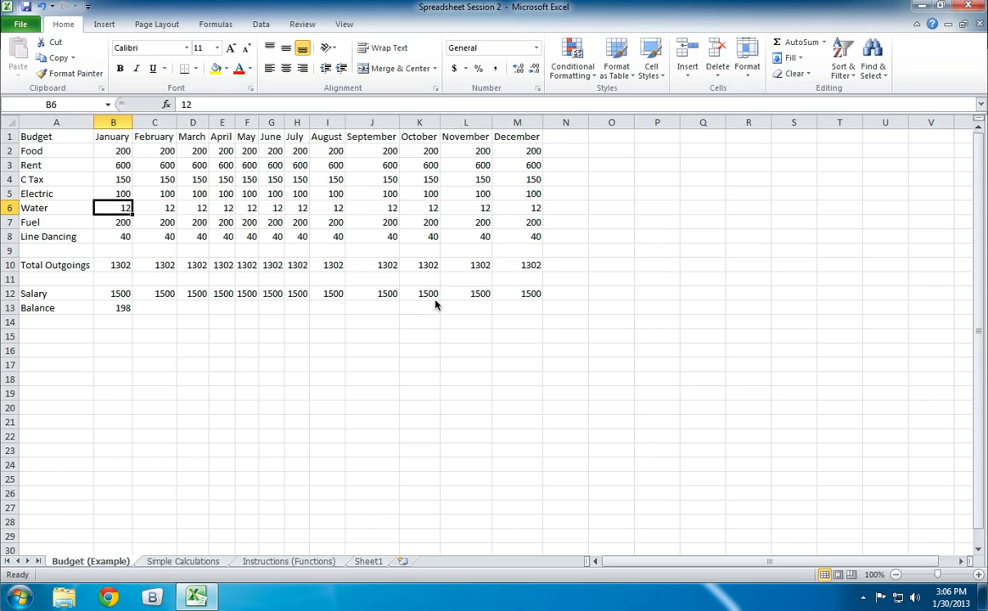
{"action": "type", "text": "14"}
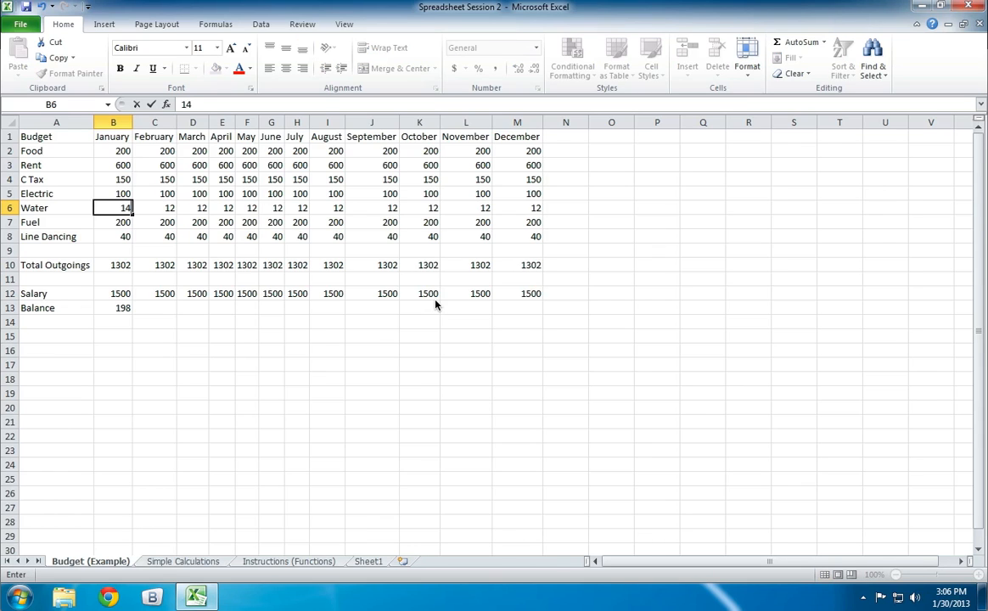
{"action": "key", "text": "alt"}
{"action": "key", "text": "alt"}
{"action": "key", "text": "Return"}
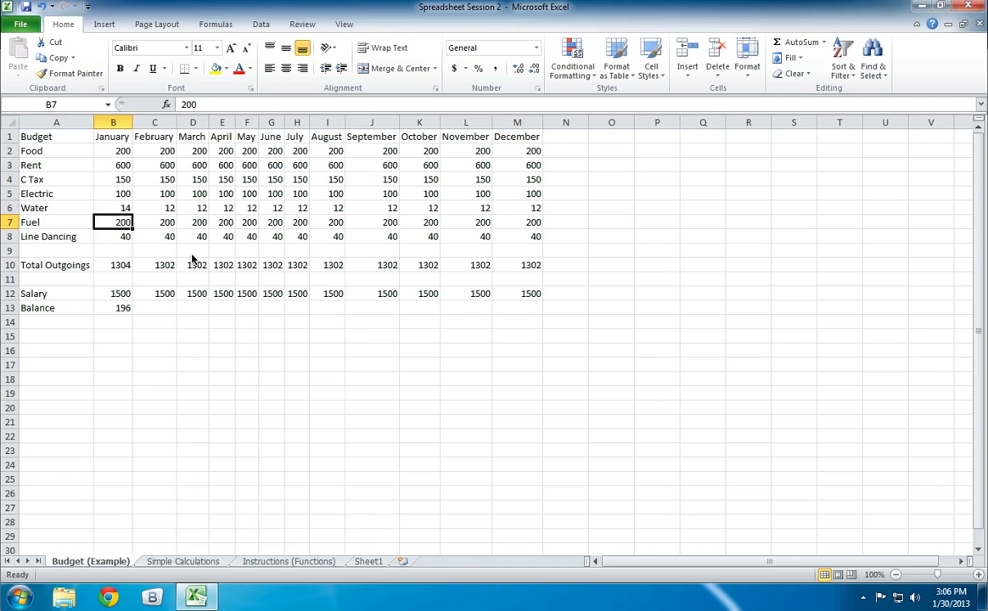
{"action": "left_click", "coordinate": [120, 263]}
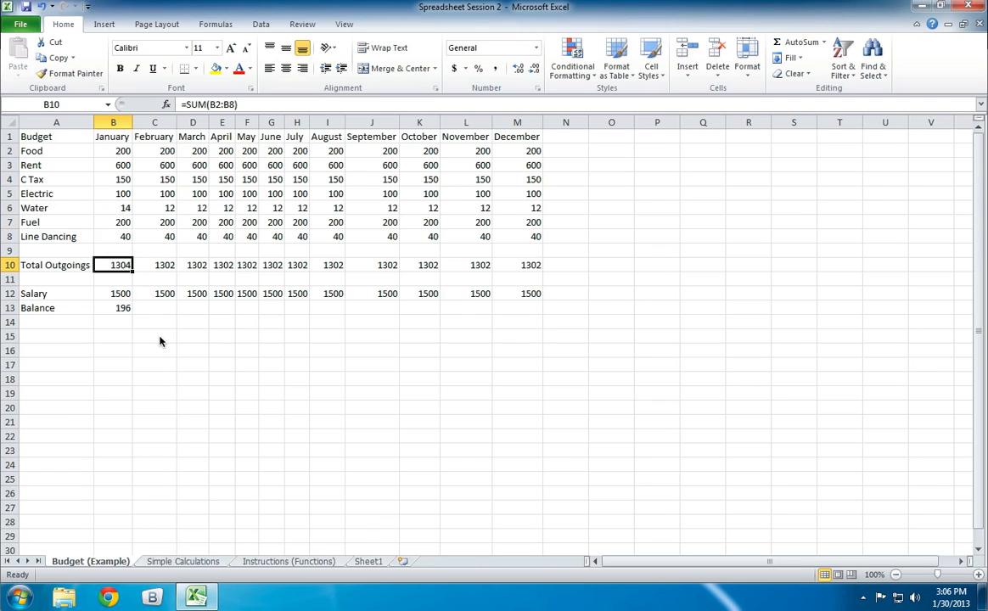
- Fill the January balance formula in B13 across C13:M13 for February to December
{"action": "left_click", "coordinate": [115, 310]}
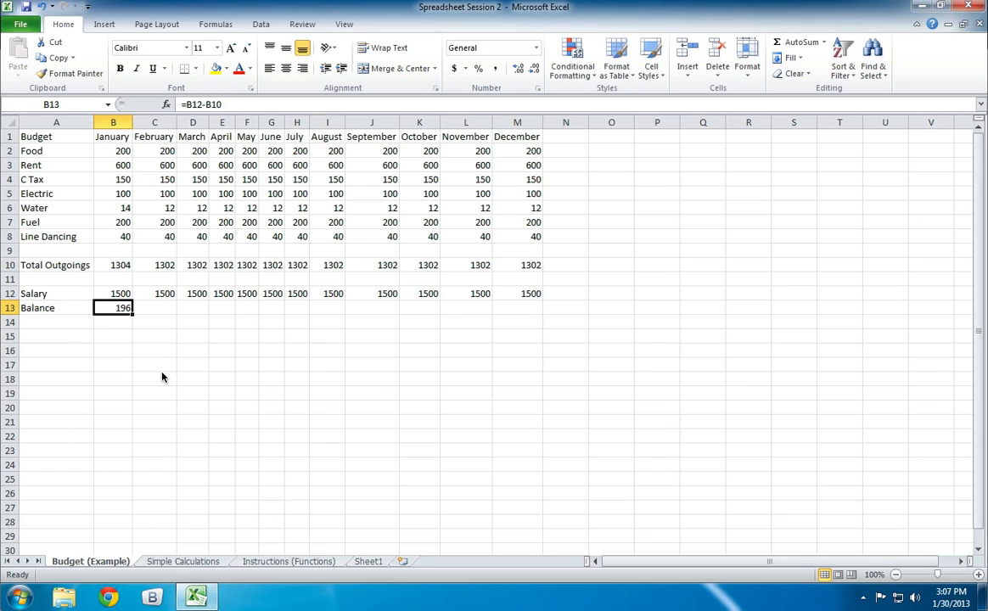
{"action": "left_click_drag", "start_coordinate": [132, 314], "coordinate": [544, 311]}
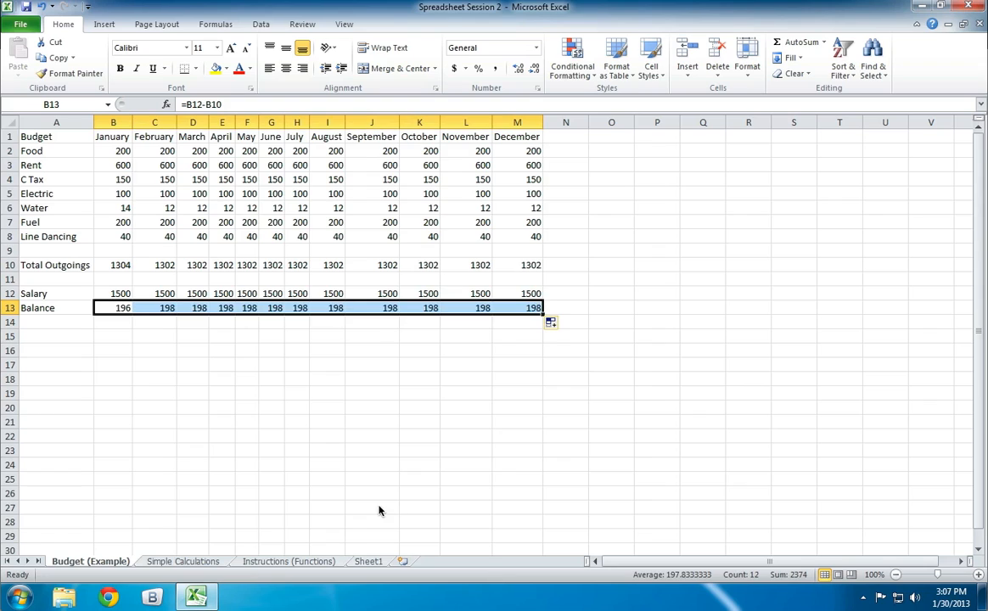
{"action": "left_click", "coordinate": [242, 367]}
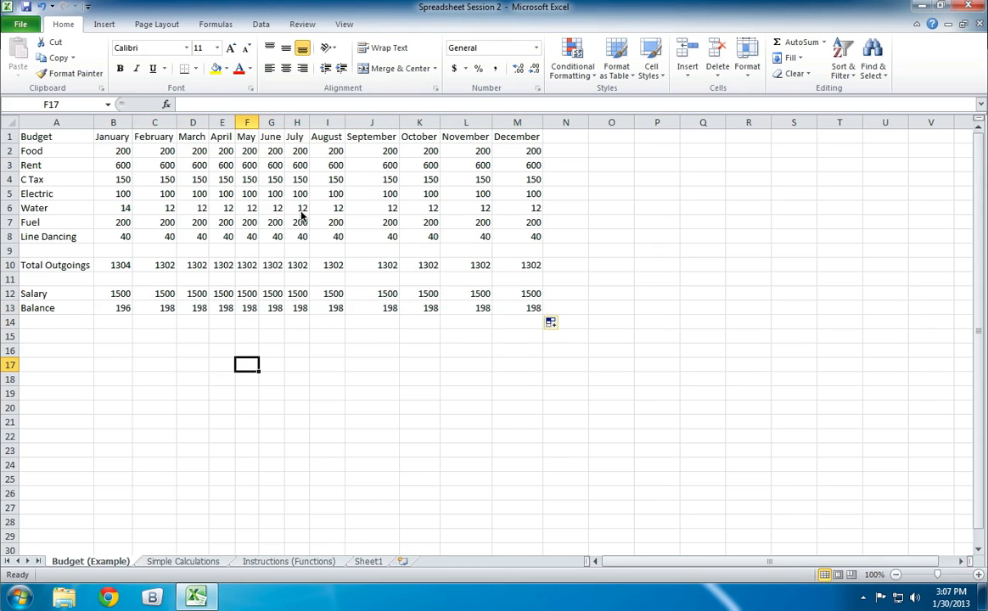
- Select the April Rent amount in cell E3
{"action": "left_click", "coordinate": [222, 165]}
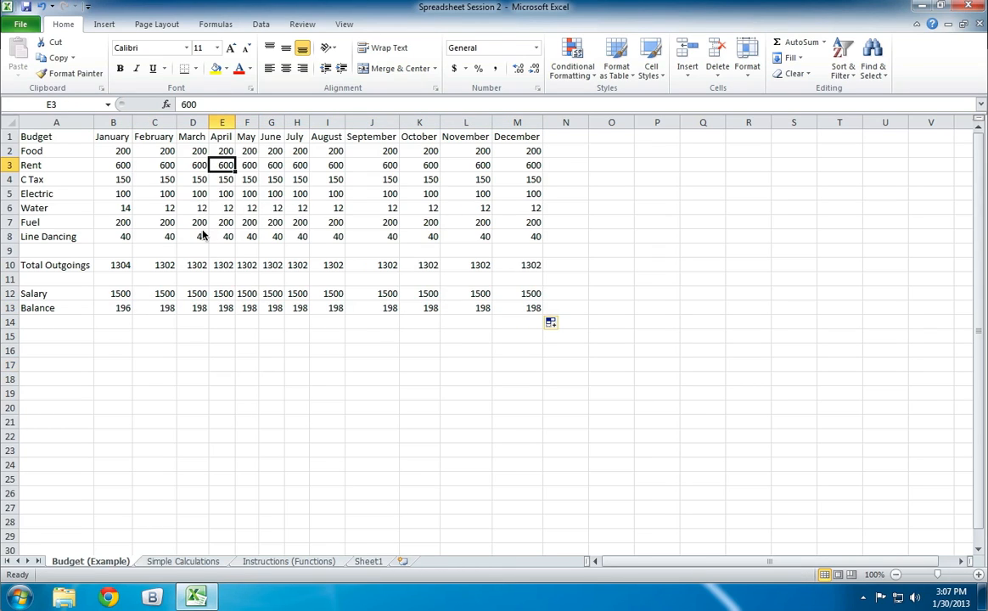